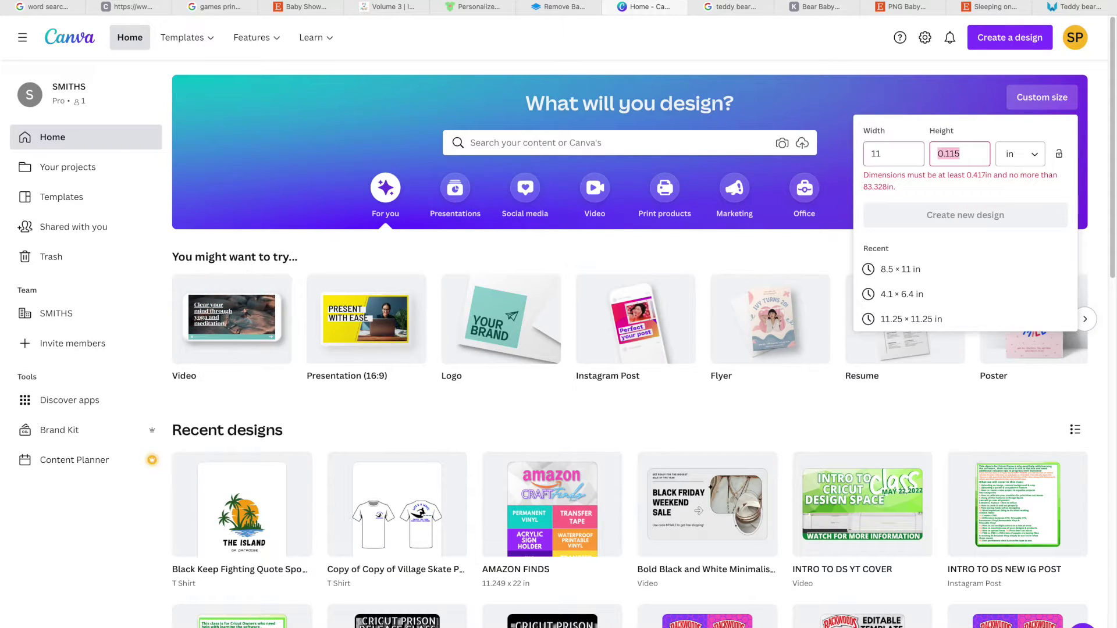
Step: Create a new custom-size design measuring 11 × 8.5 in
text(8.5)
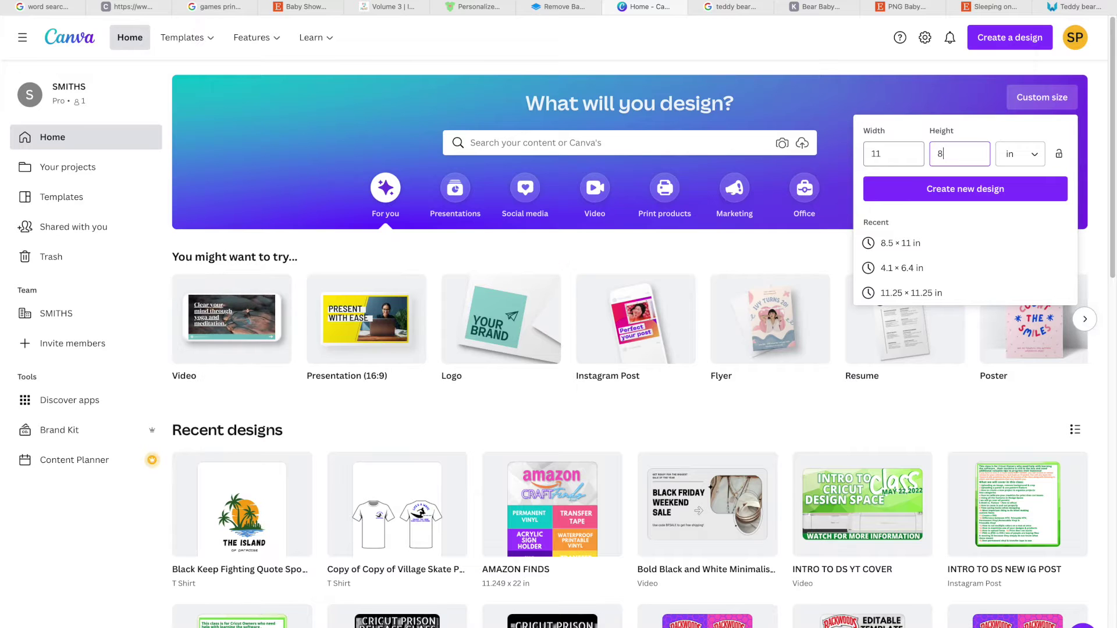
click(929, 187)
Step: Add a dark brown square shape and stretch it to cover the full height of the page's left half
click(31, 119)
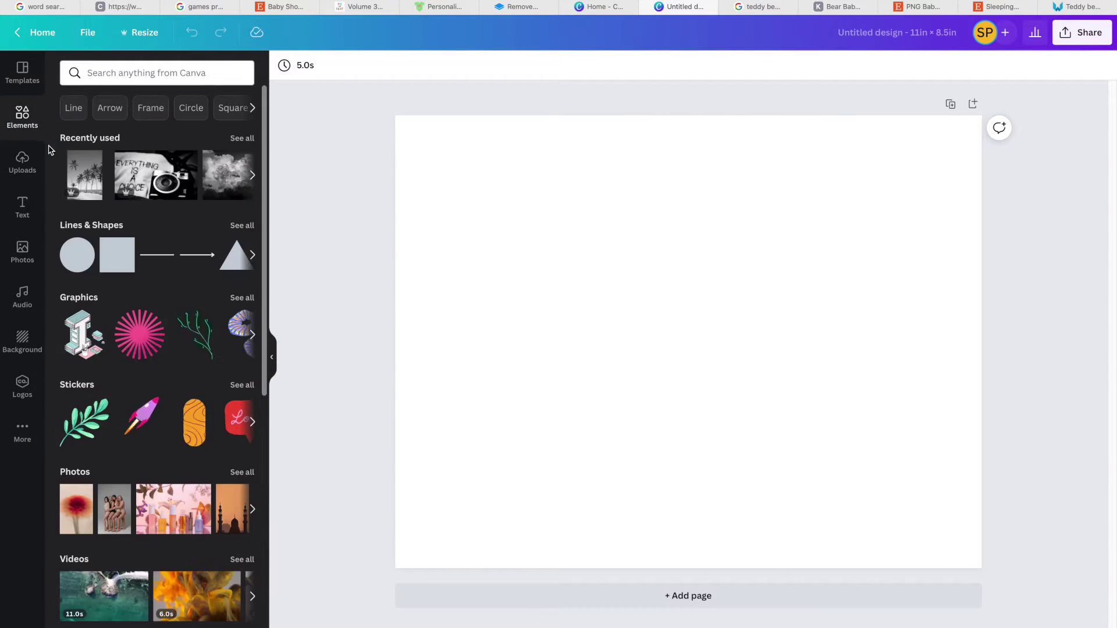
click(113, 253)
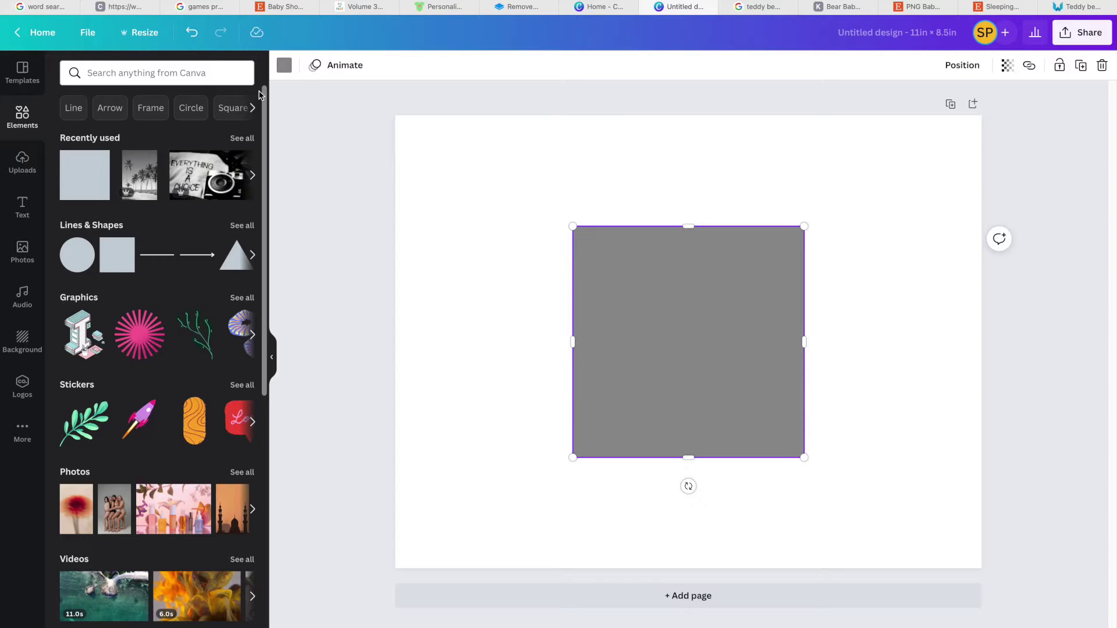
click(285, 64)
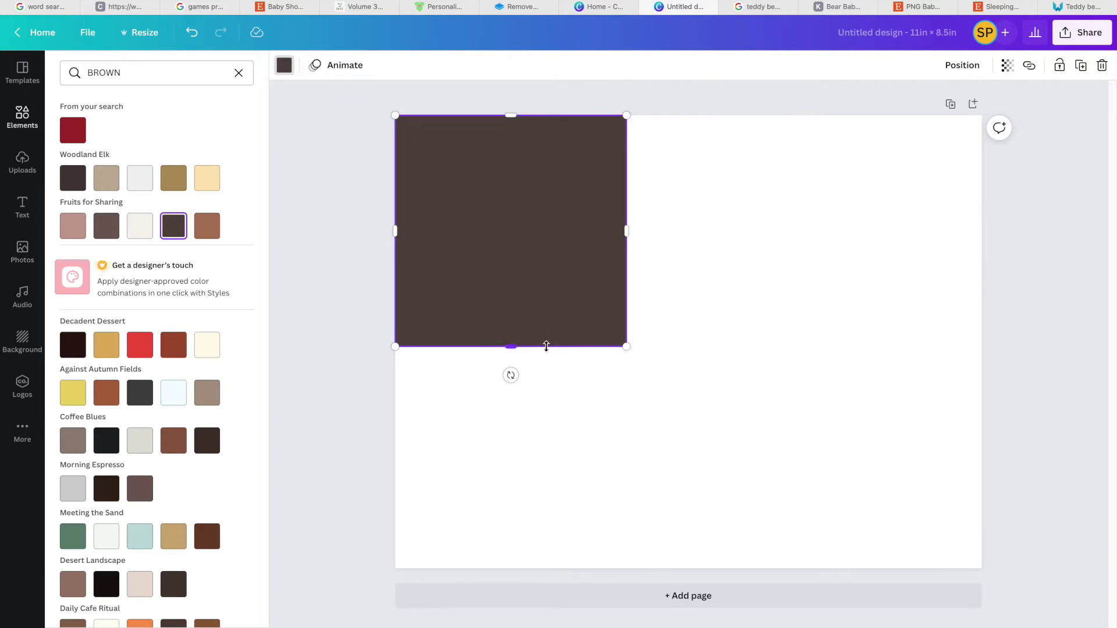
drag(546, 346, 592, 568)
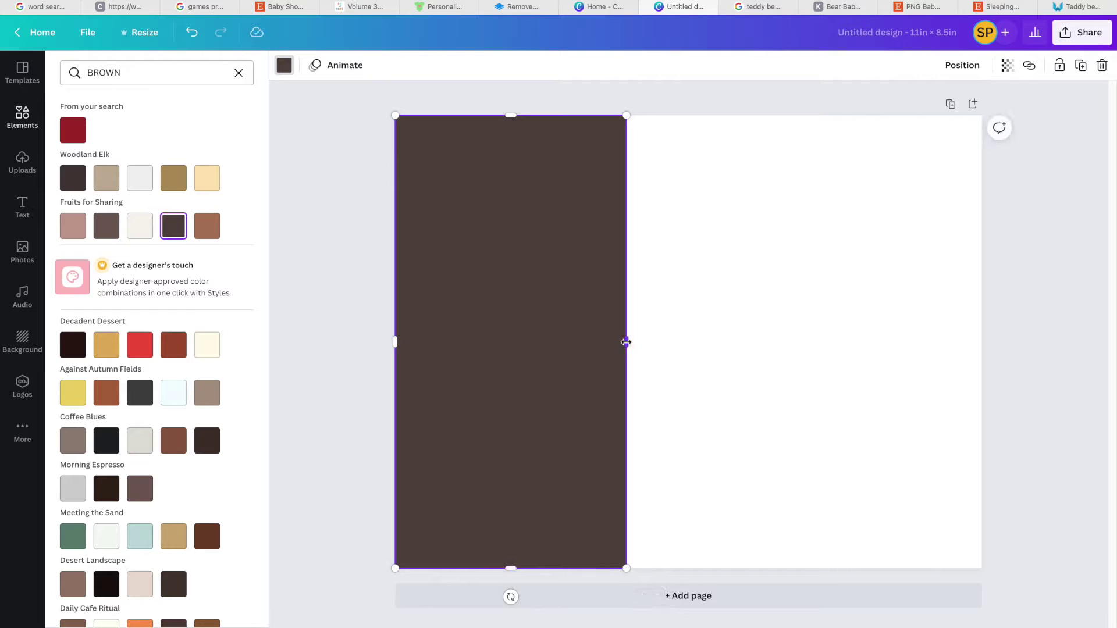
drag(626, 342, 651, 342)
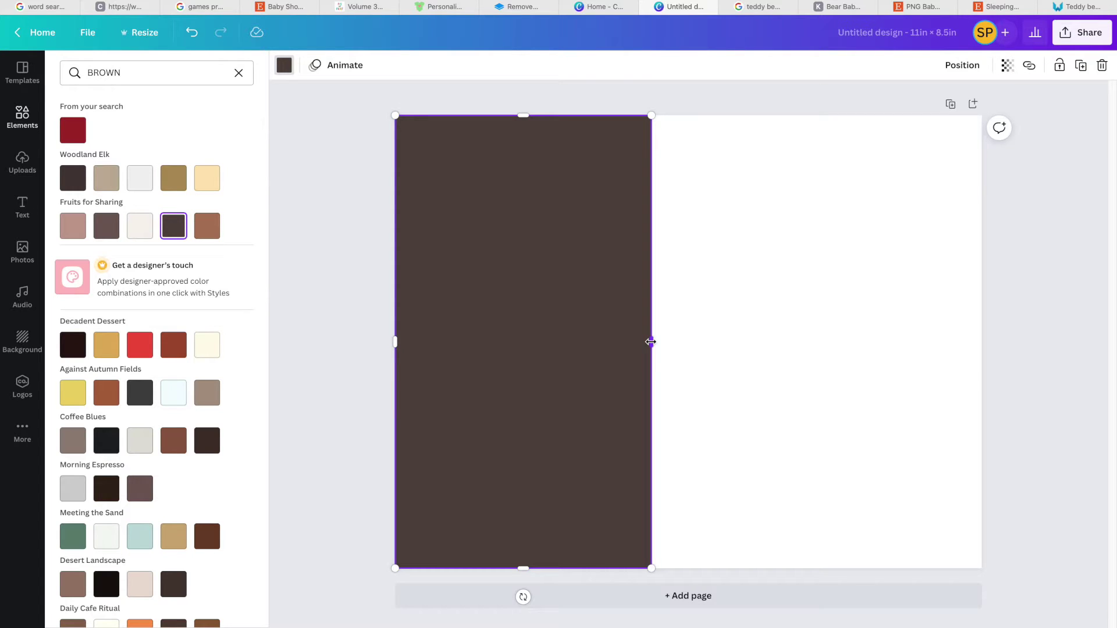
drag(650, 342, 688, 341)
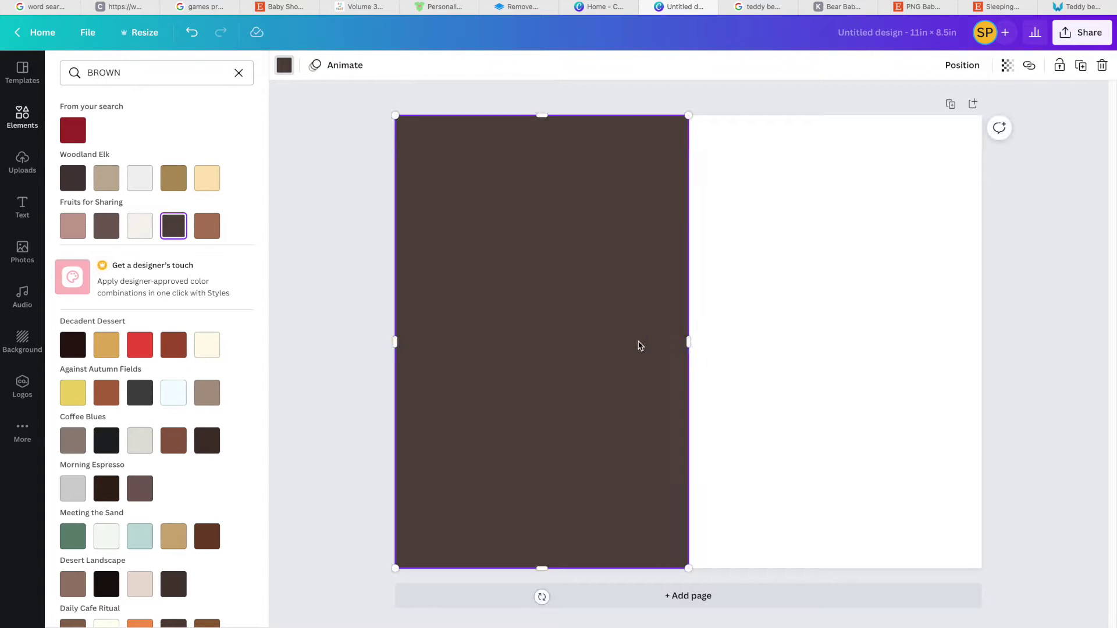
Step: Duplicate the brown rectangle, recolour the copy pale cream and fit it over the page's right half
key(ctrl+d)
click(207, 185)
click(519, 255)
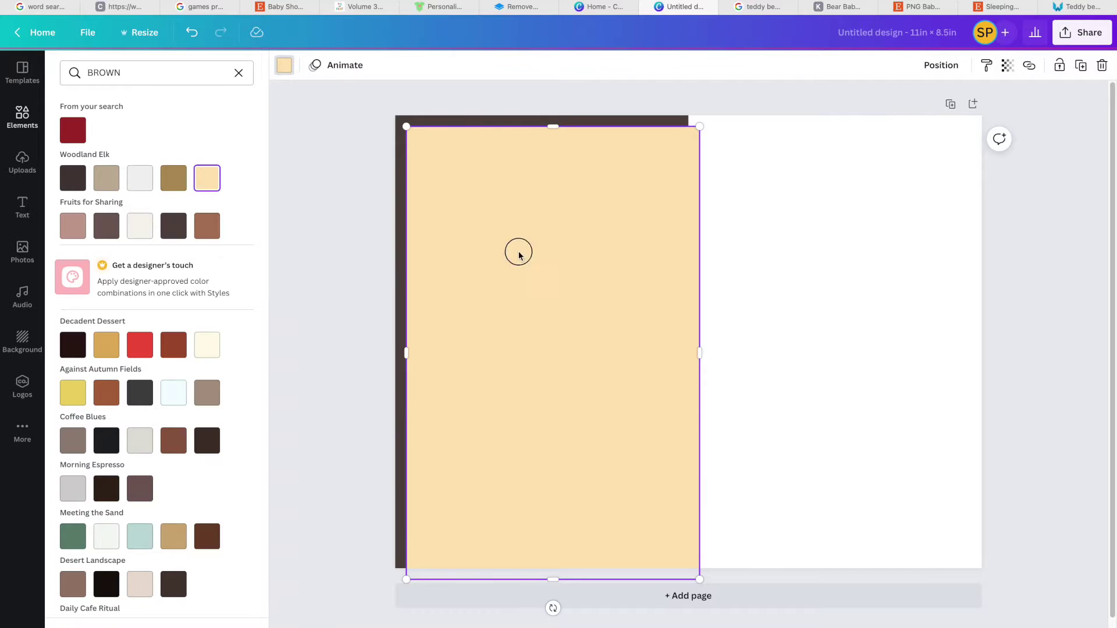
drag(518, 254, 788, 242)
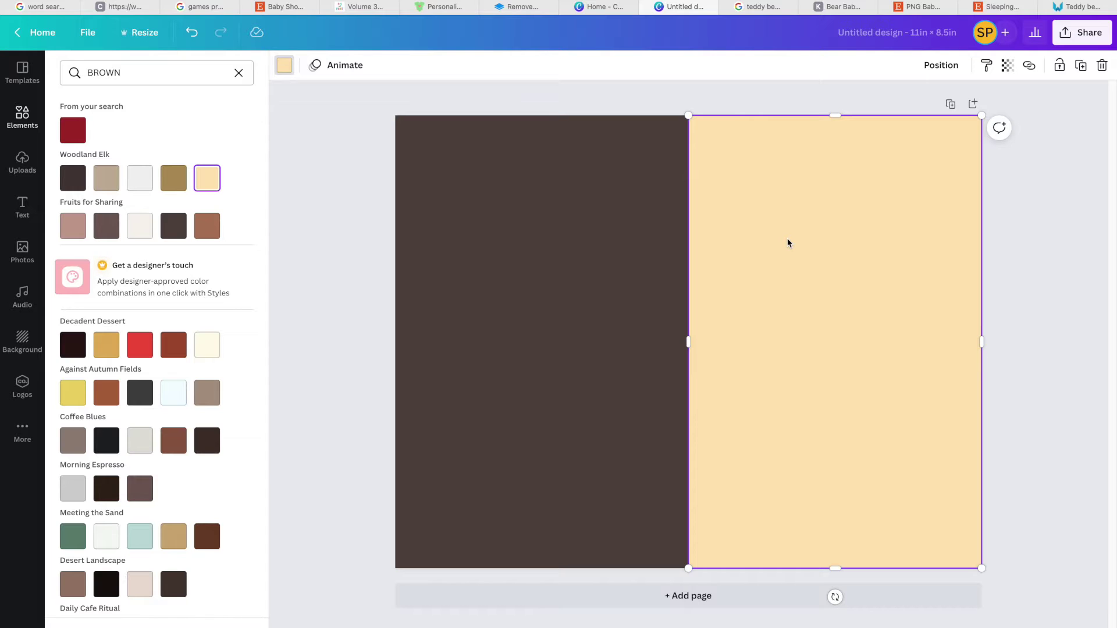
click(1047, 285)
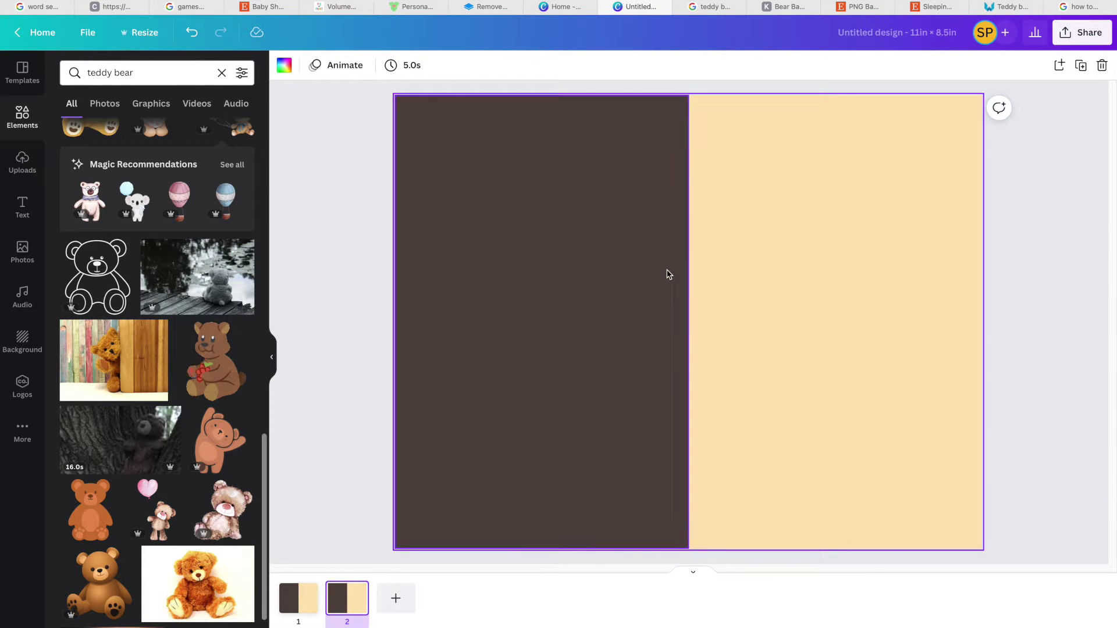
Step: Search the elements for "line" and add a plain straight line as the vertical centre divider on page 2
click(117, 73)
double_click(117, 74)
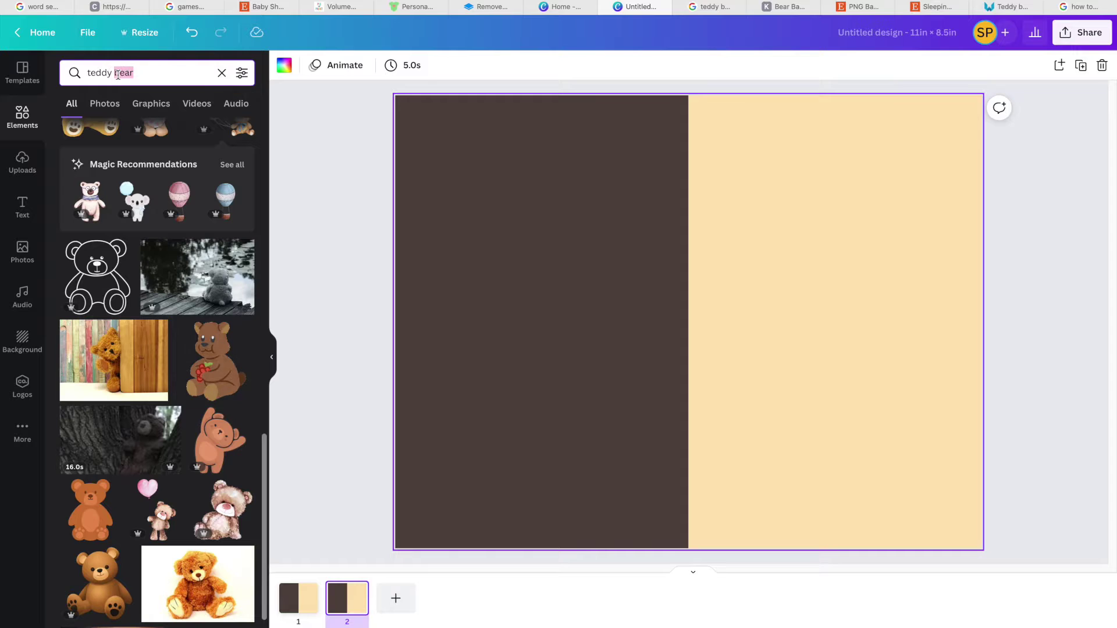
text(lib)
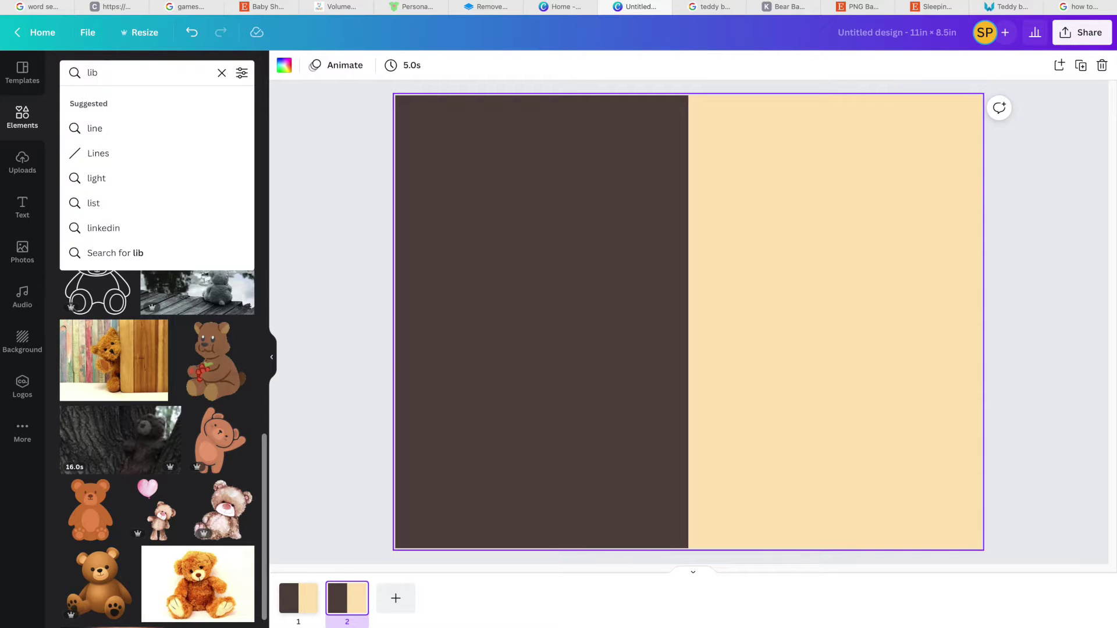
key(BackSpace)
text(ne)
key(Return)
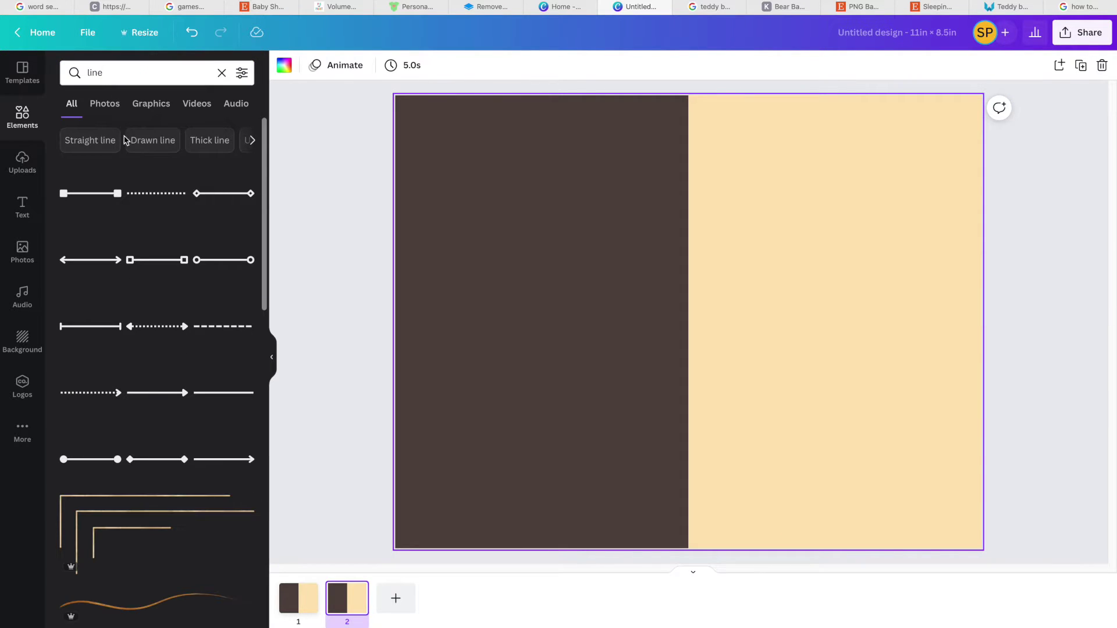
click(227, 399)
drag(589, 319, 787, 182)
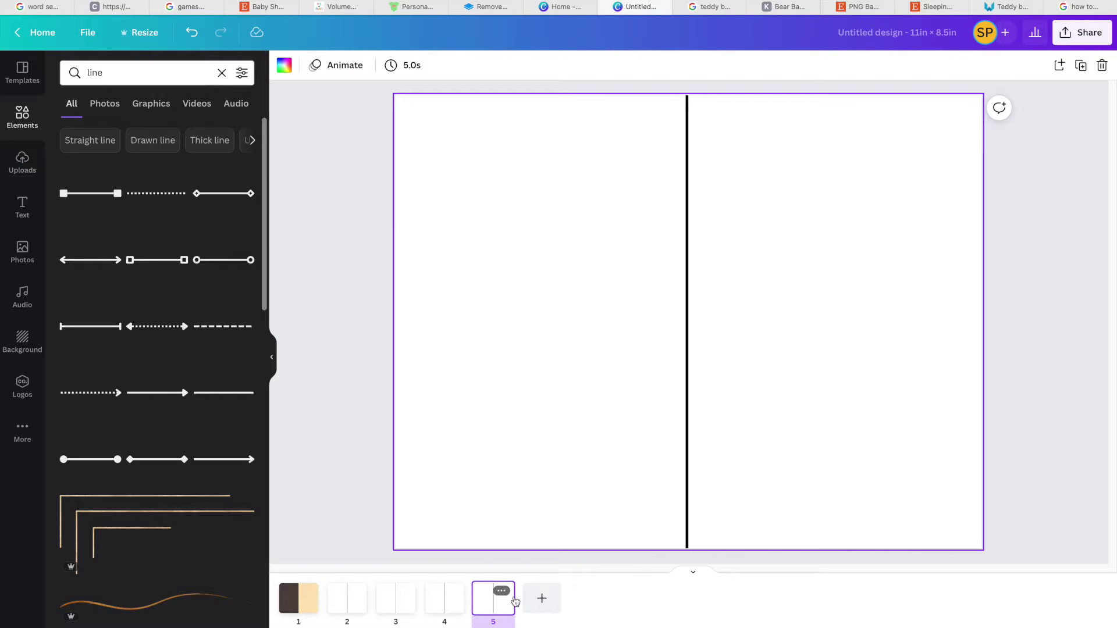
click(346, 615)
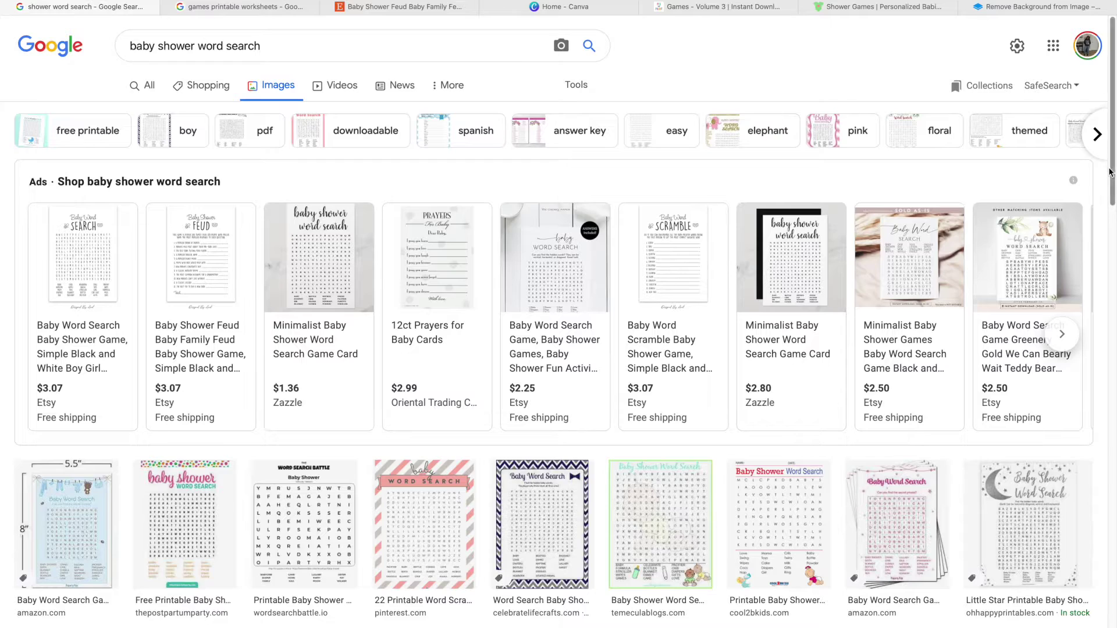
Step: Browse the baby shower word search and printable games image results, previewing a word search puzzle and the Baby Gift Bingo card
drag(1111, 173, 1100, 324)
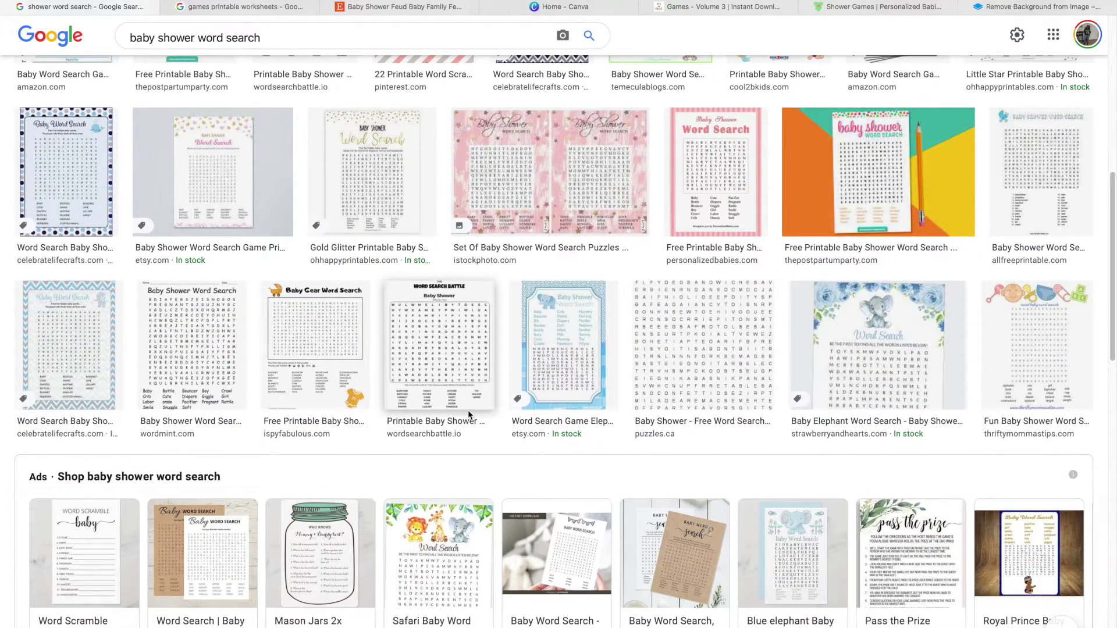
click(488, 357)
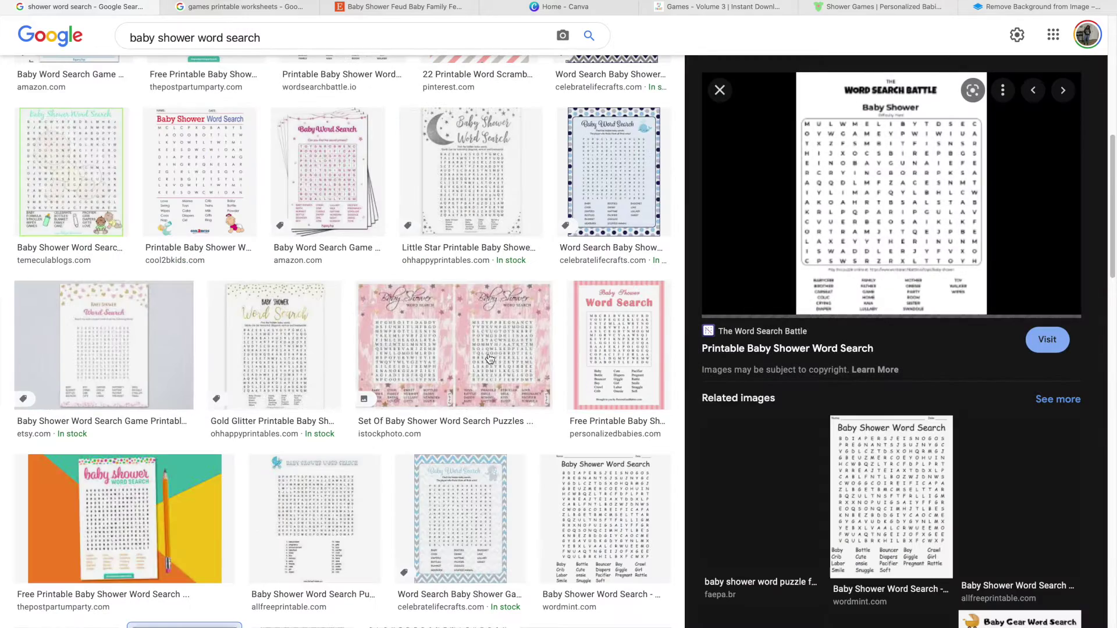
click(794, 484)
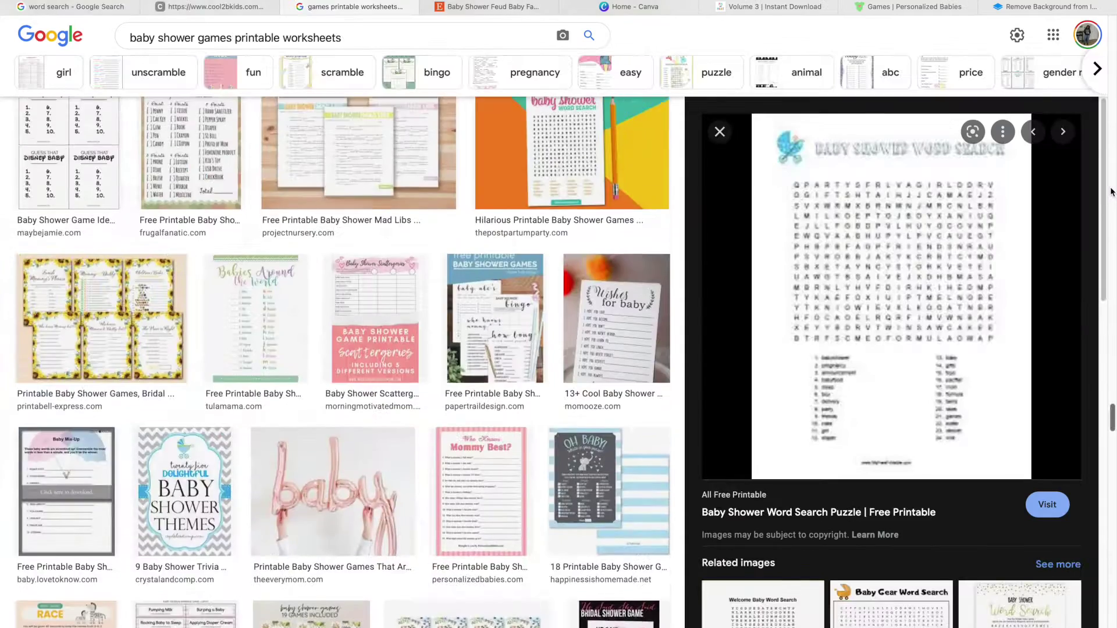
scroll(1112, 191, up, 10)
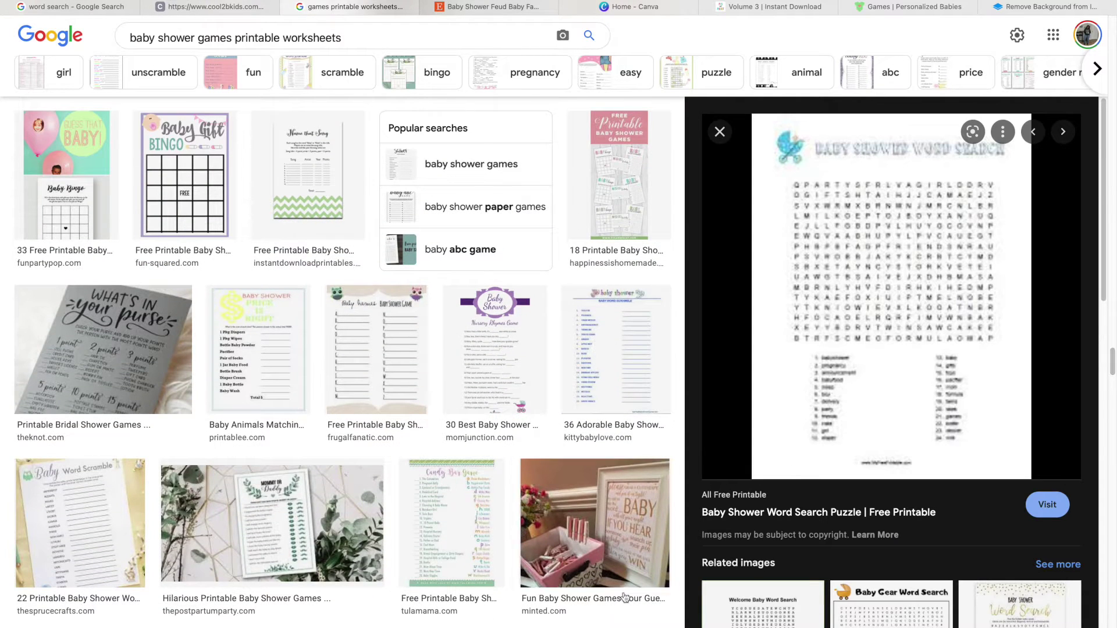
click(212, 212)
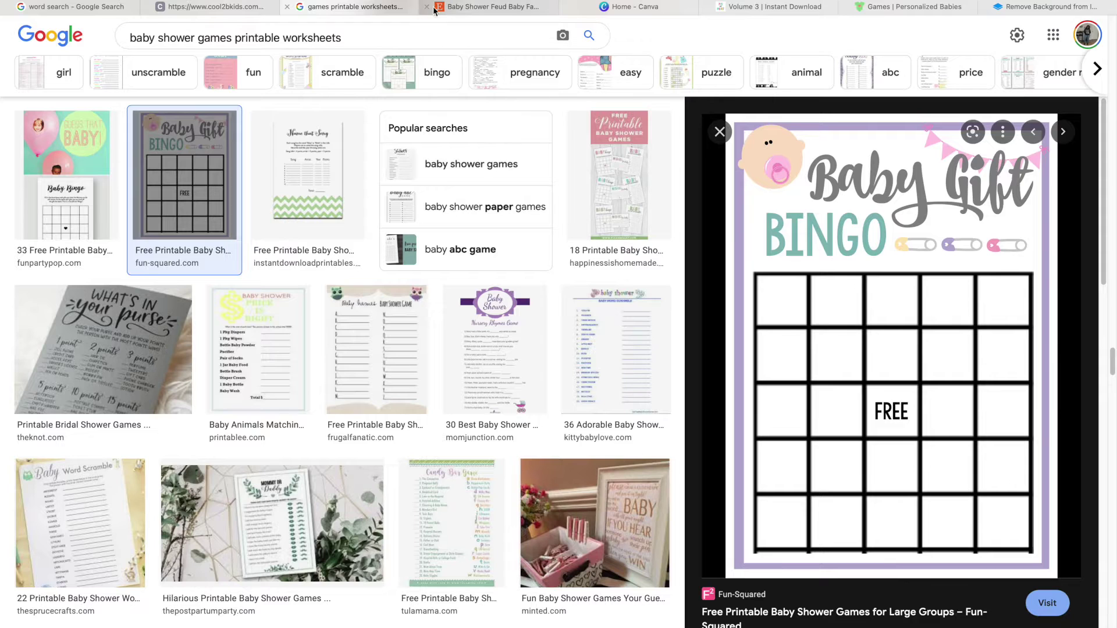
Step: Switch to the Etsy listing for Baby Shower Feud and enlarge its game sheet image to read the questions
click(523, 11)
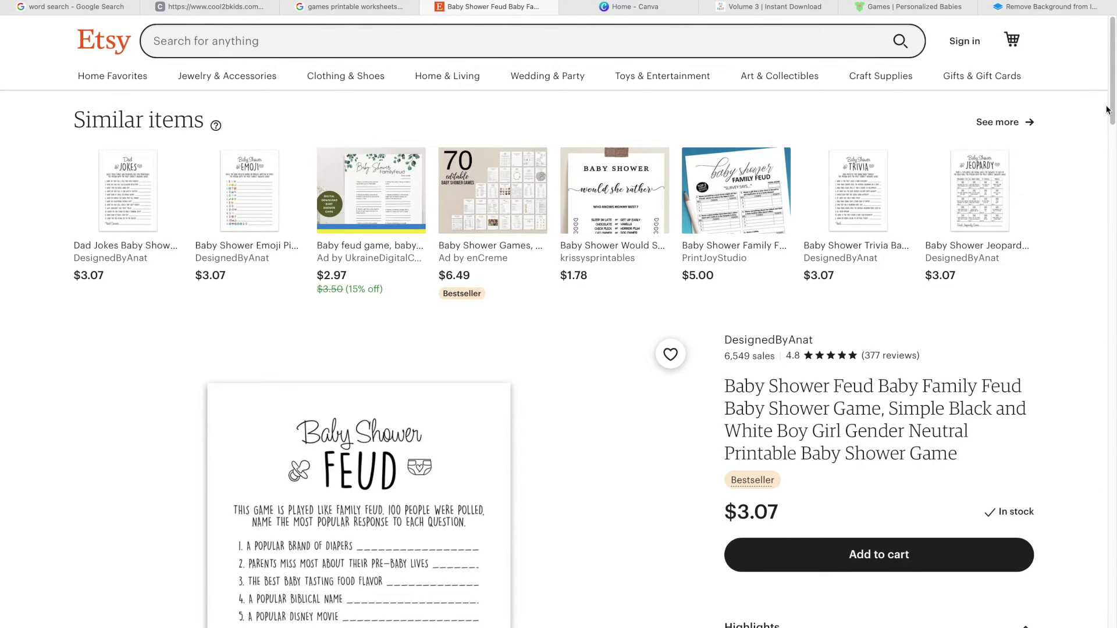
scroll(1113, 145, down, 5)
click(442, 363)
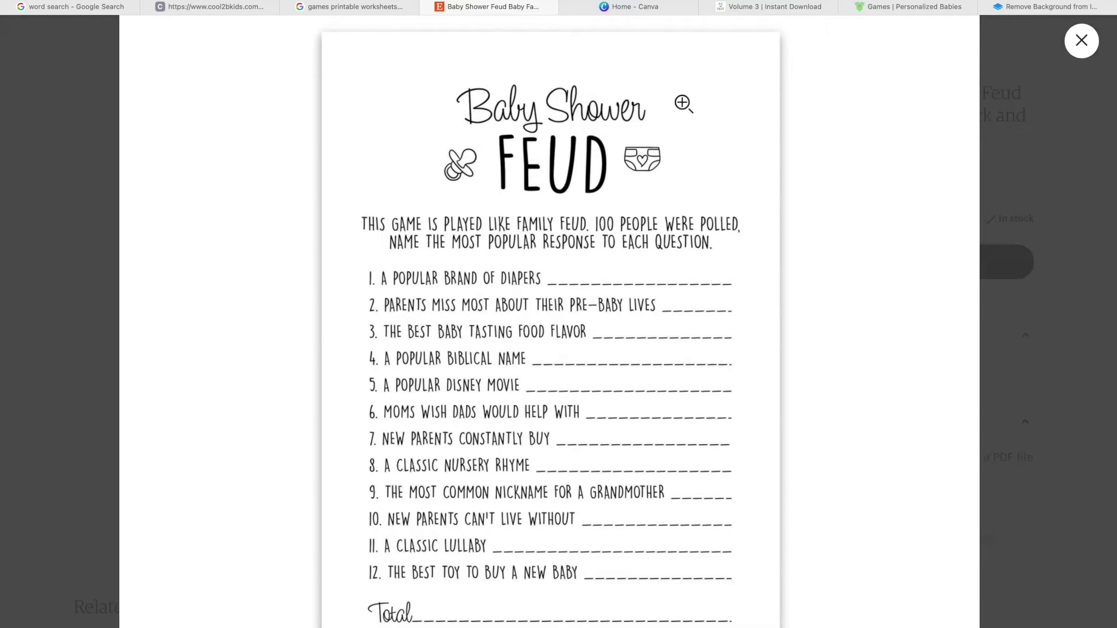
Step: From the teddy bear png image results, open the Etsy balloon bear and sleeping-on-moon bear listings in separate tabs
click(644, 12)
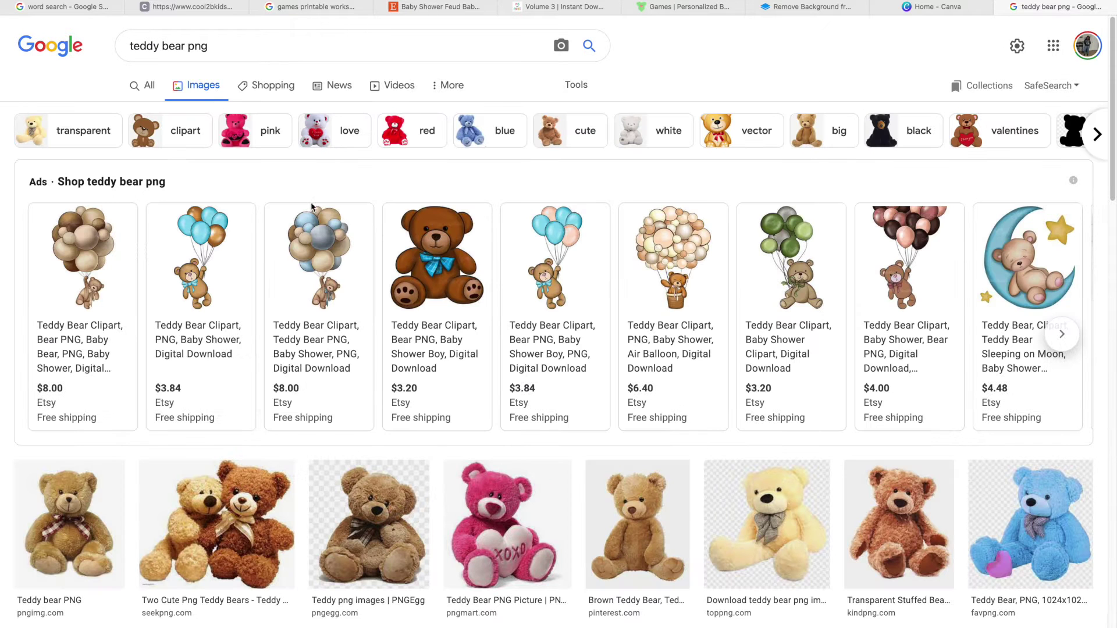
drag(203, 278, 232, 344)
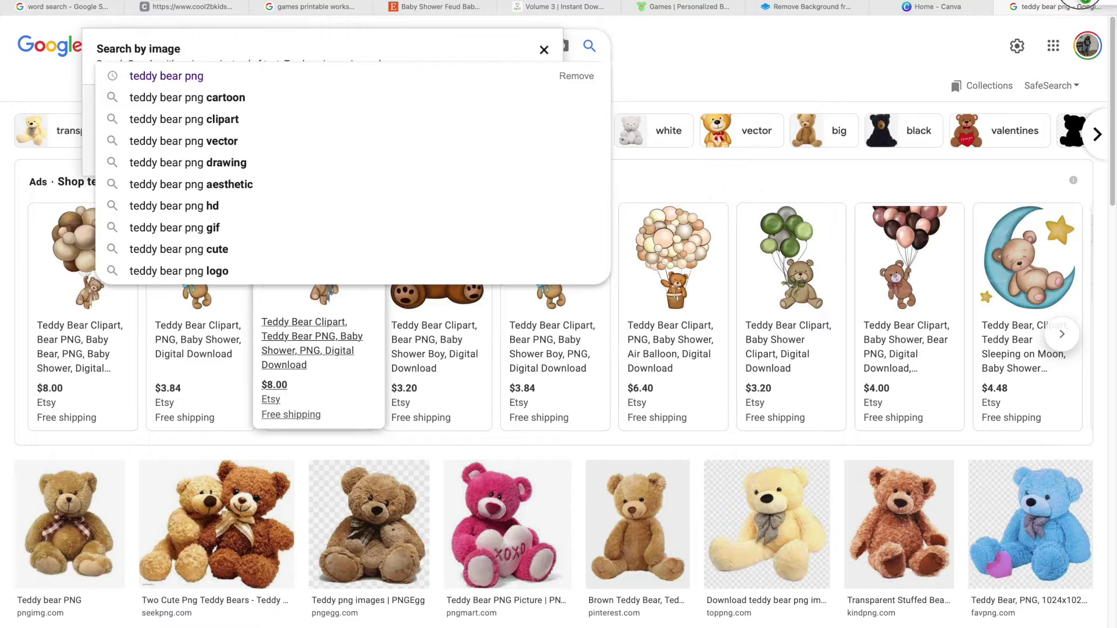
drag(1030, 334, 1076, 7)
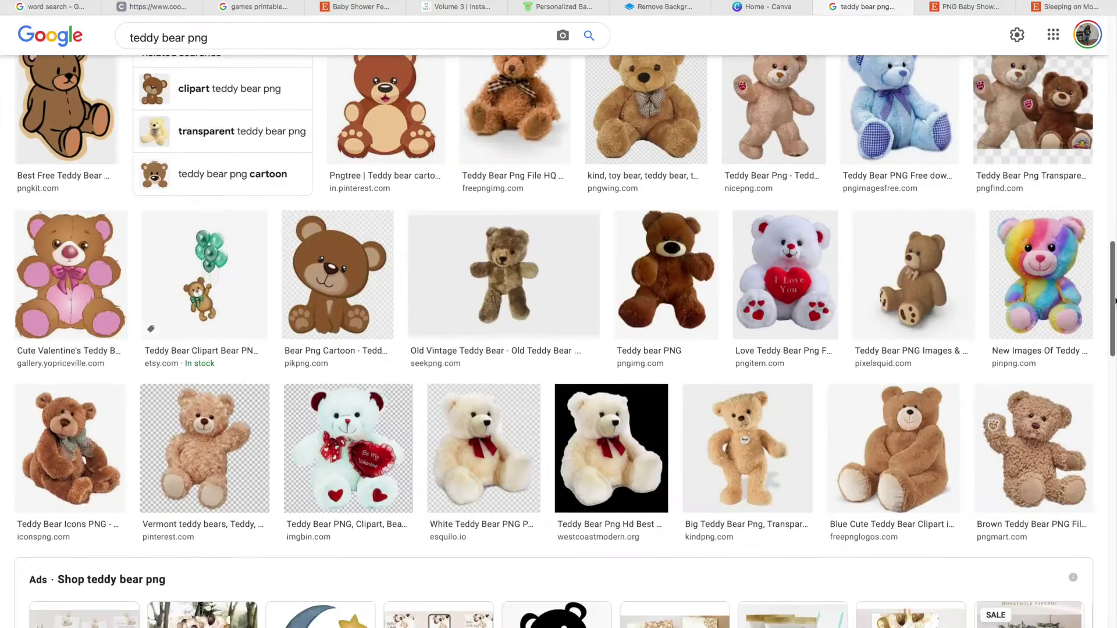
Step: Refine the image search to "teddy bear clipart png" and browse the results
drag(1112, 297, 1107, 58)
click(188, 46)
text(cliparrt)
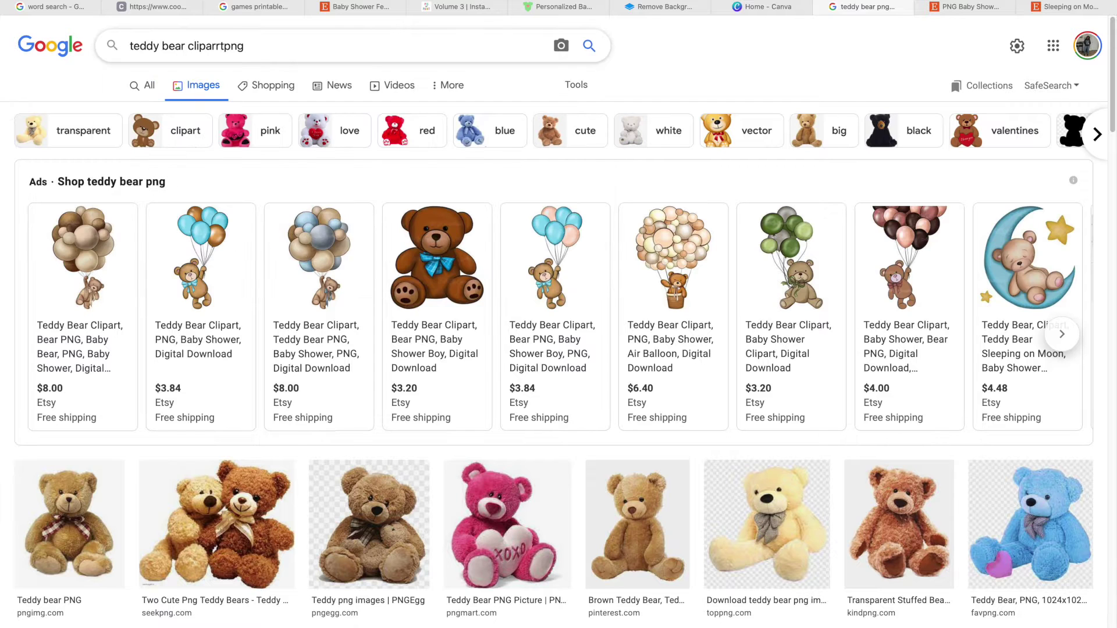
key(Return)
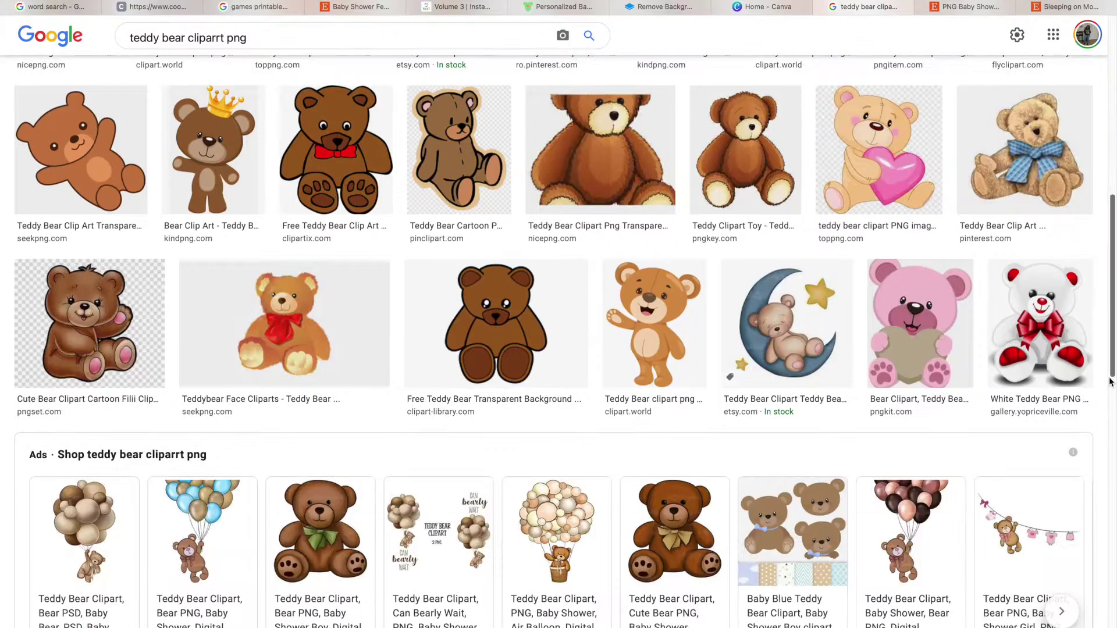
Step: View the Etsy listing of the balloon teddy bear clipart and return to the teddy bear clipart image results
click(967, 6)
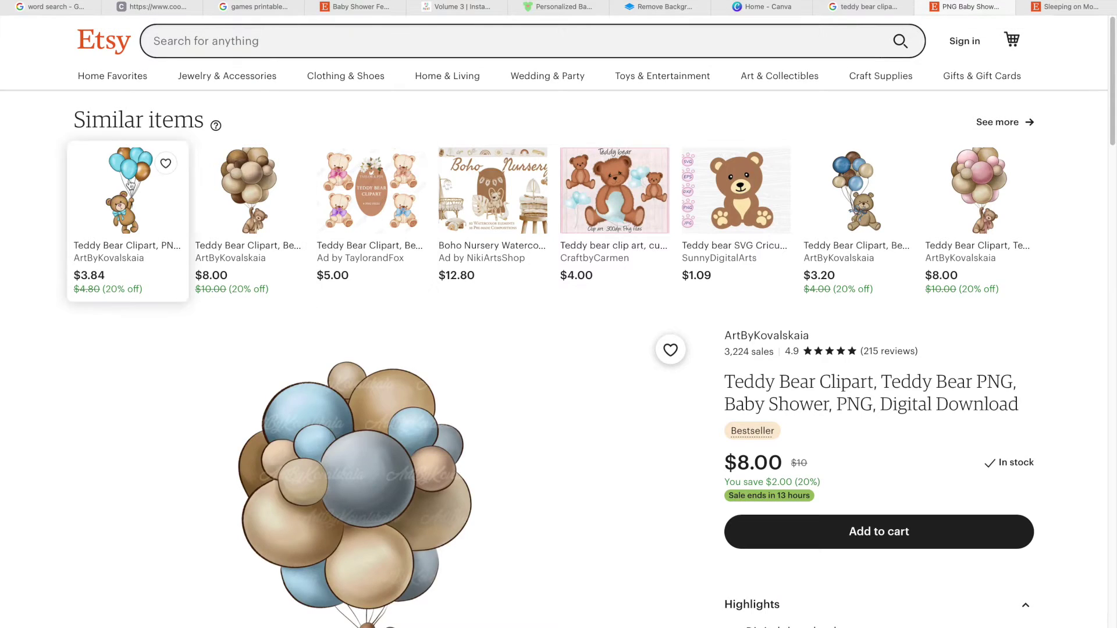
click(387, 448)
click(112, 78)
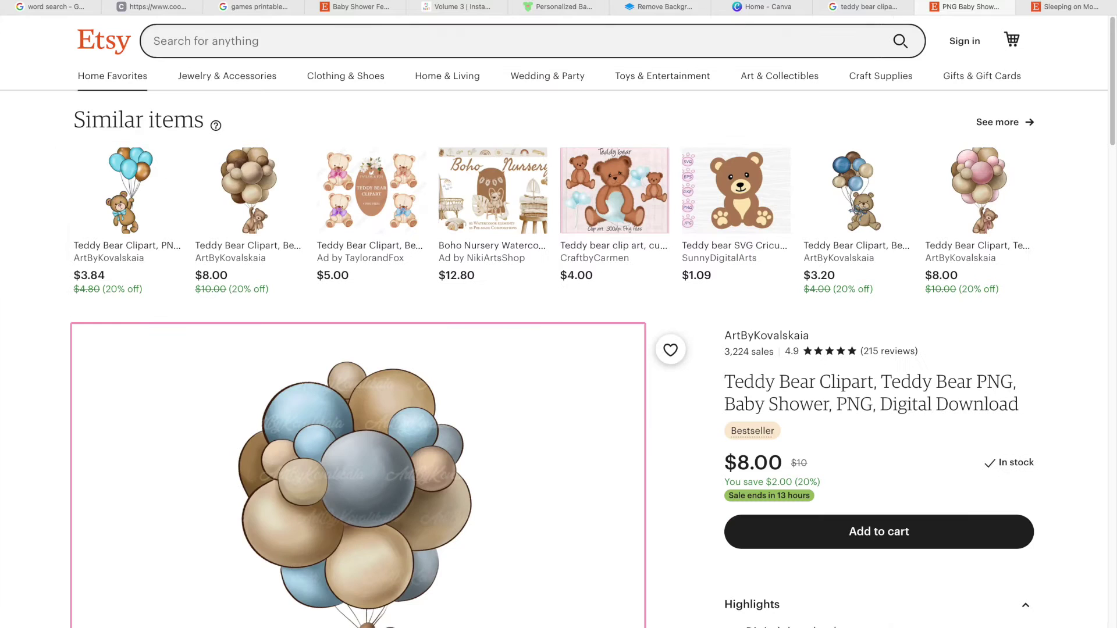
click(850, 4)
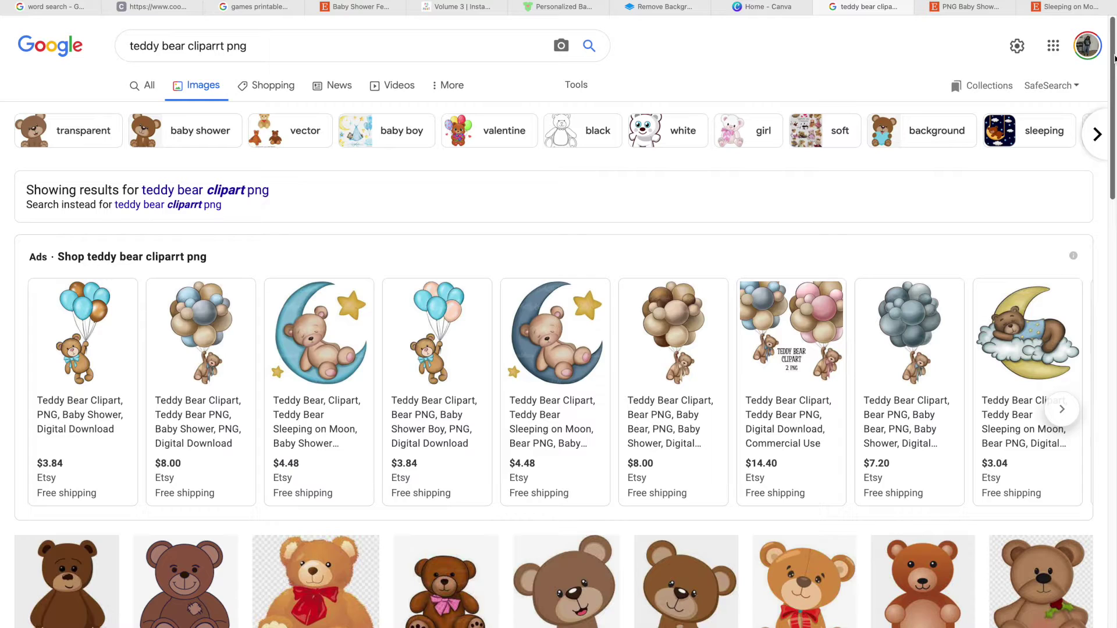
Step: Switch to the baby shower games PDF in Adobe Acrobat and page through its game sheets at 75% zoom, starting from Baby Predictions
click(42, 4)
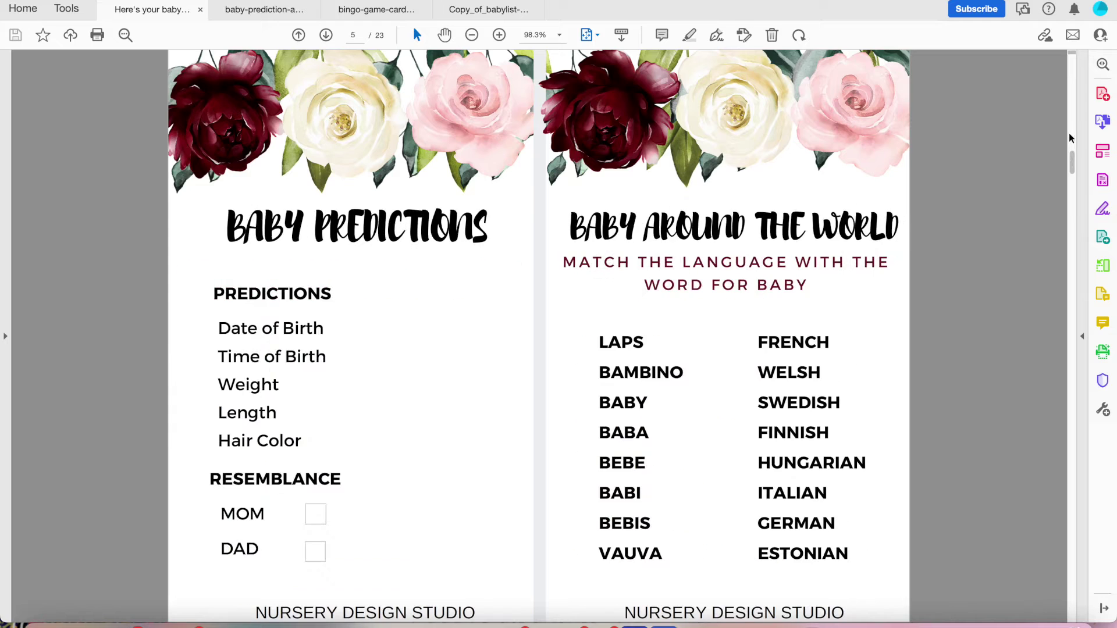
click(1073, 167)
key(super+minus)
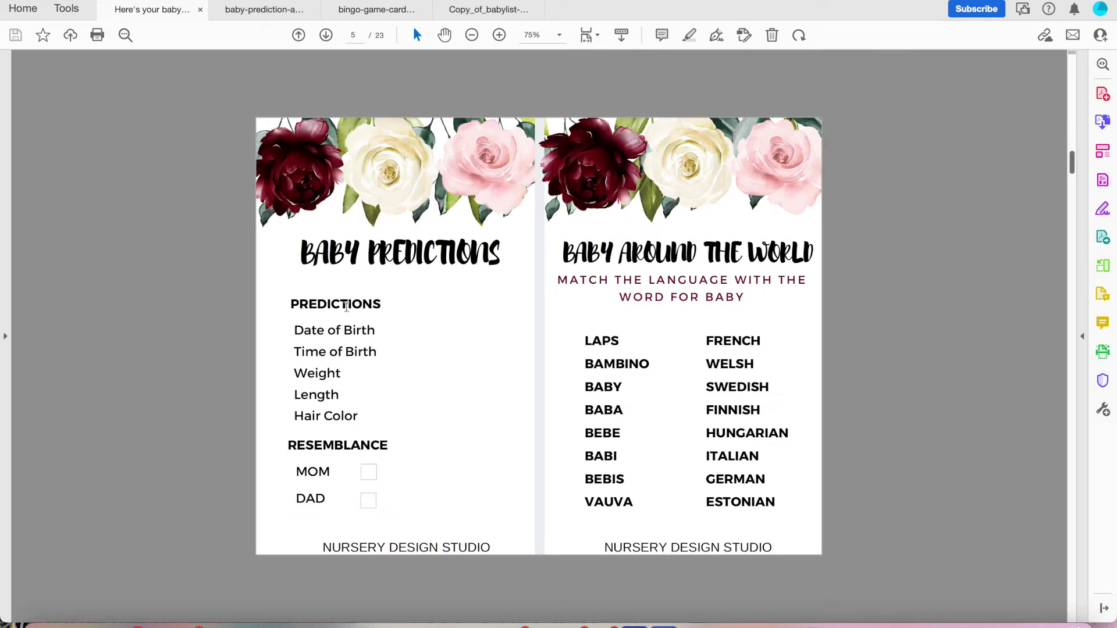
scroll(1076, 174, down, 2)
scroll(1072, 326, down, 10)
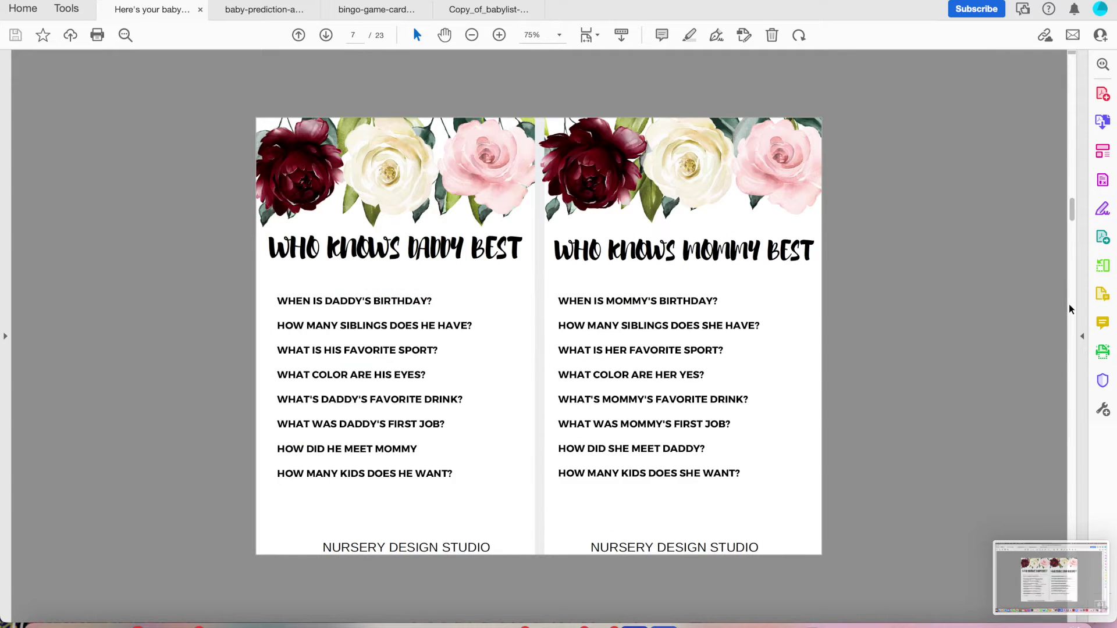
scroll(1072, 416, down, 12)
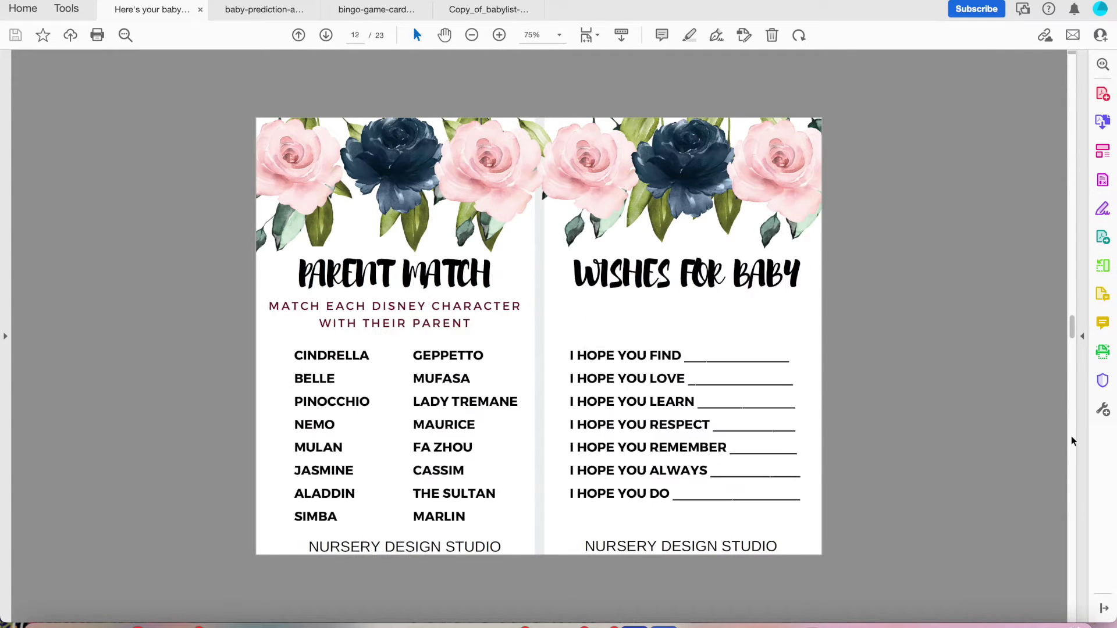
click(1070, 466)
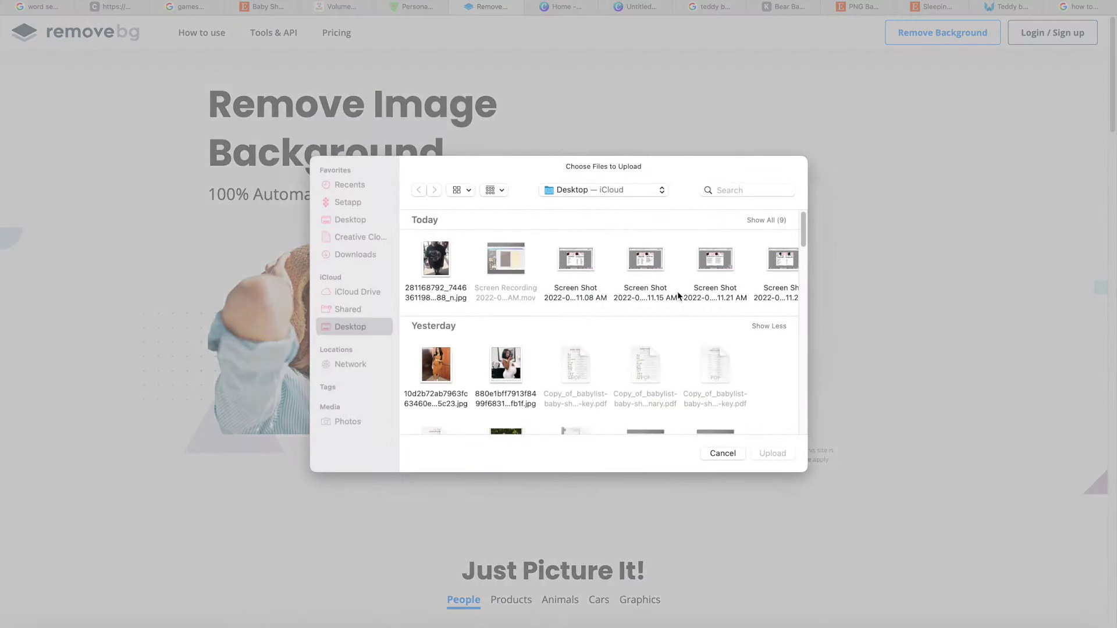
Step: Upload the desktop photo of the pregnant woman in the white dress to remove.bg to remove its background
click(379, 227)
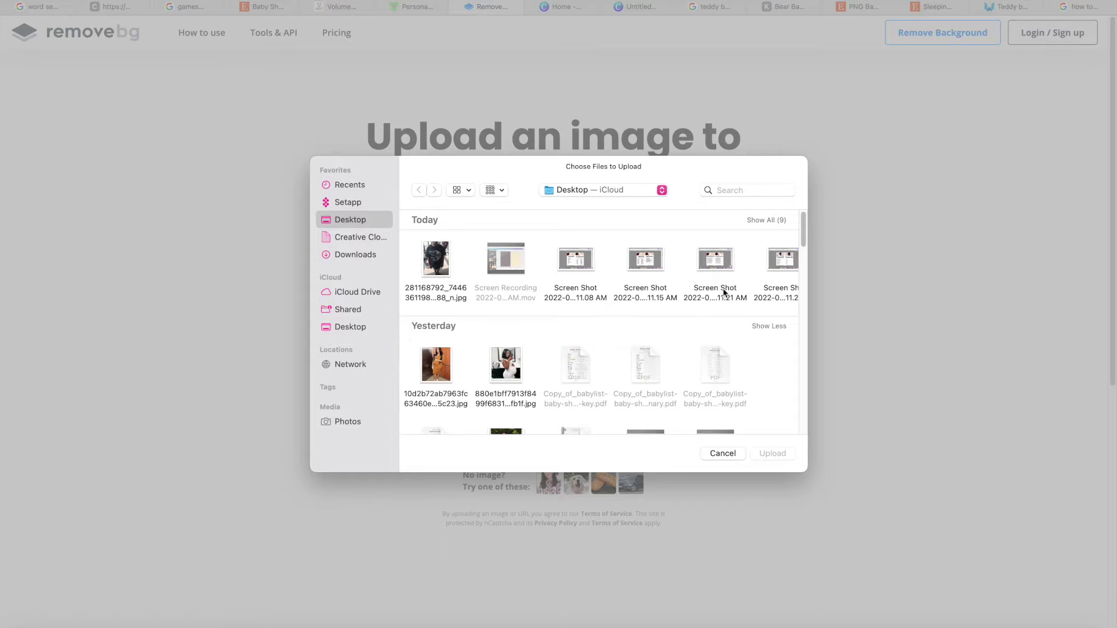
drag(801, 228, 801, 232)
drag(402, 321, 535, 378)
double_click(506, 337)
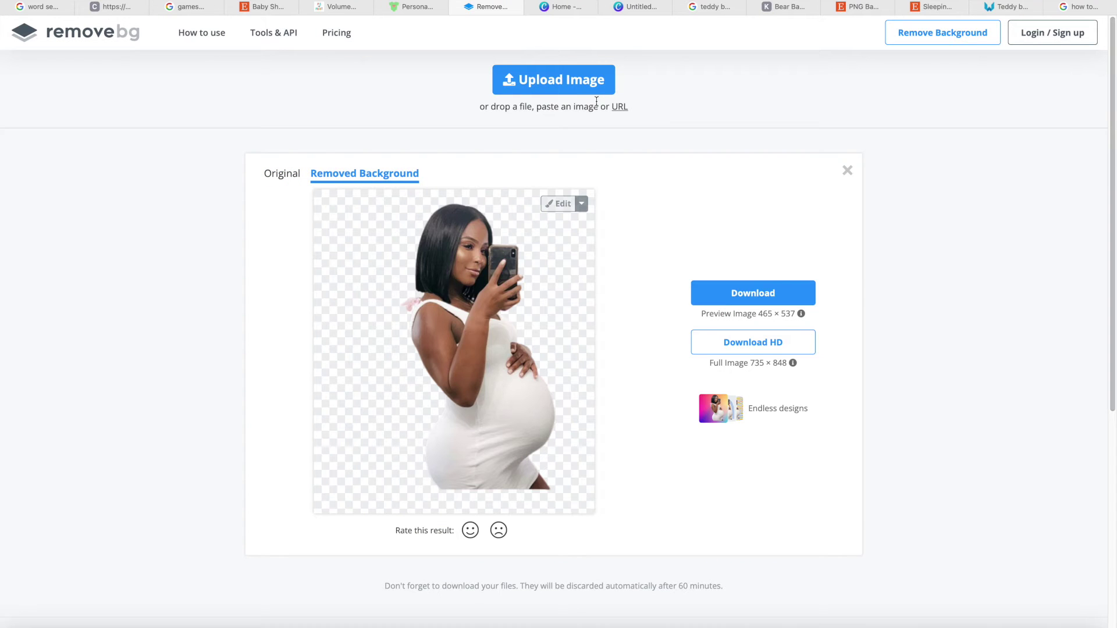
Step: Upload the desktop photo of the woman in the orange dress for background removal
click(589, 93)
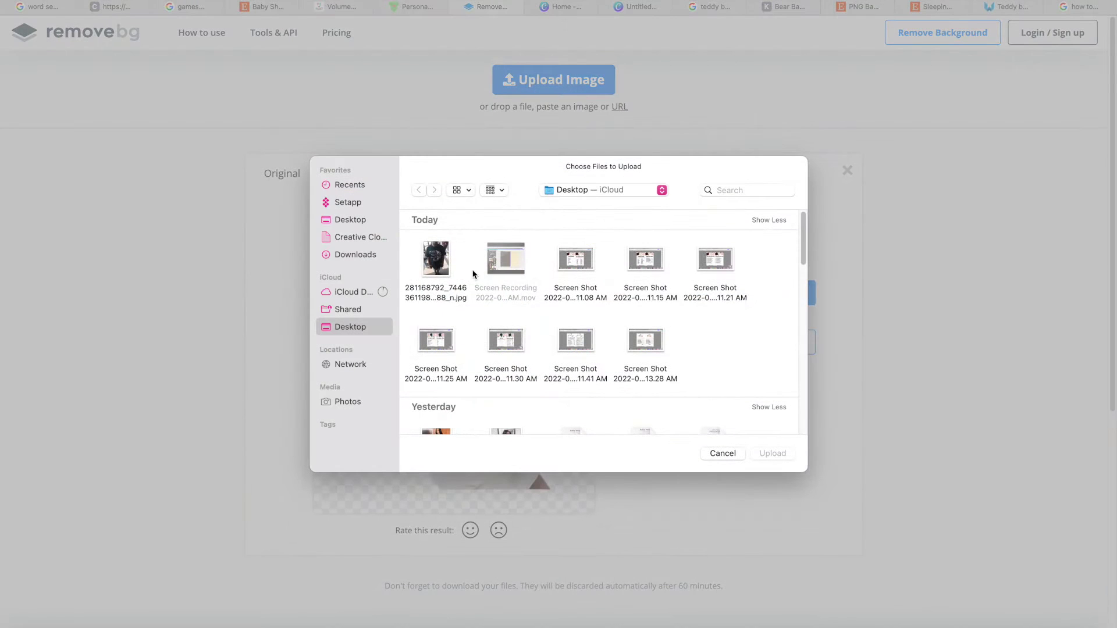
scroll(801, 296, down, 5)
click(457, 240)
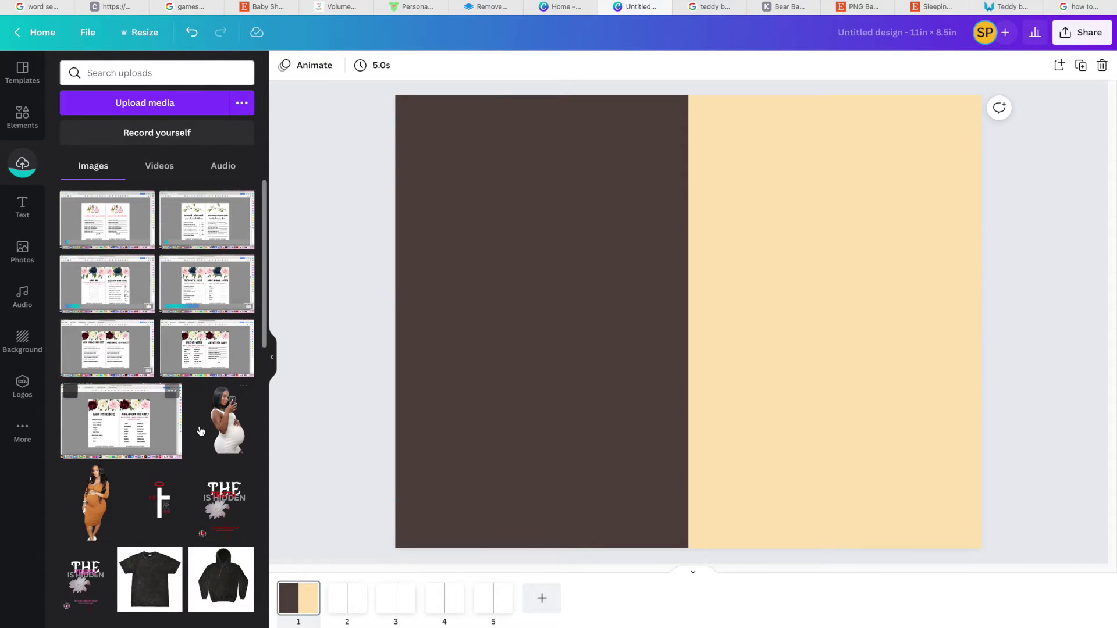
Step: Switch to the Canva design and place the pregnant woman cutout on the dark half of page 1
click(215, 428)
drag(793, 411, 828, 489)
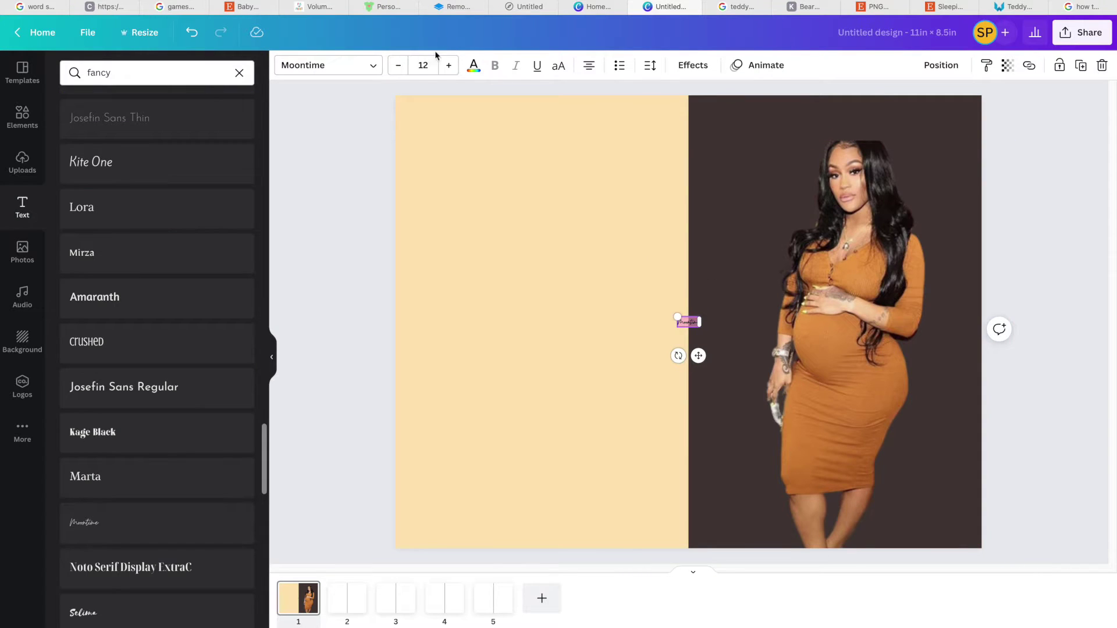
Step: Set the Moontime text's font size to 104 and change its wording to "Welcoming"
click(423, 65)
scroll(442, 320, down, 3)
click(425, 420)
double_click(686, 363)
text(Welcomeing)
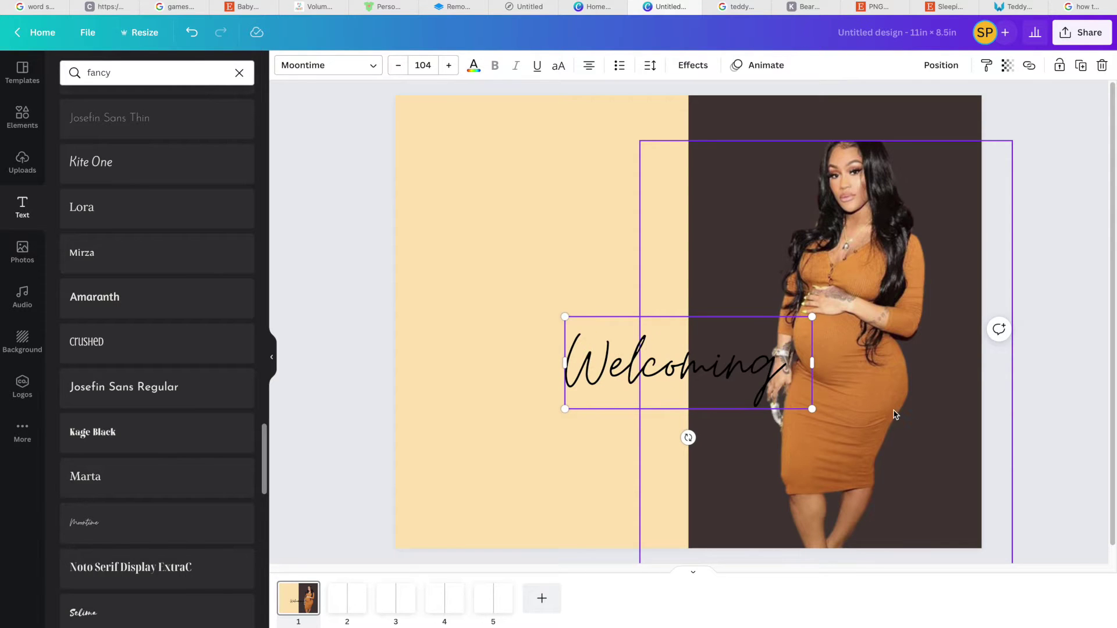
key(Escape)
key(Escape)
Step: Move the woman onto the cream half and place "Welcoming" across the top of the dark half, enlarged to size 127
drag(716, 415, 558, 221)
click(825, 161)
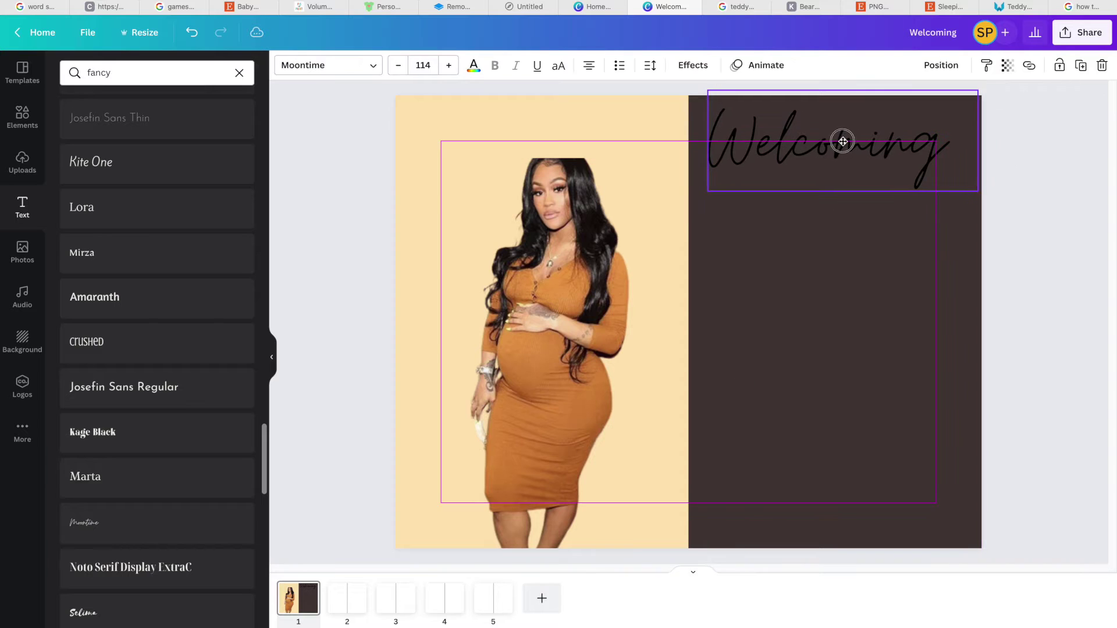
drag(978, 190, 997, 214)
drag(923, 153, 916, 153)
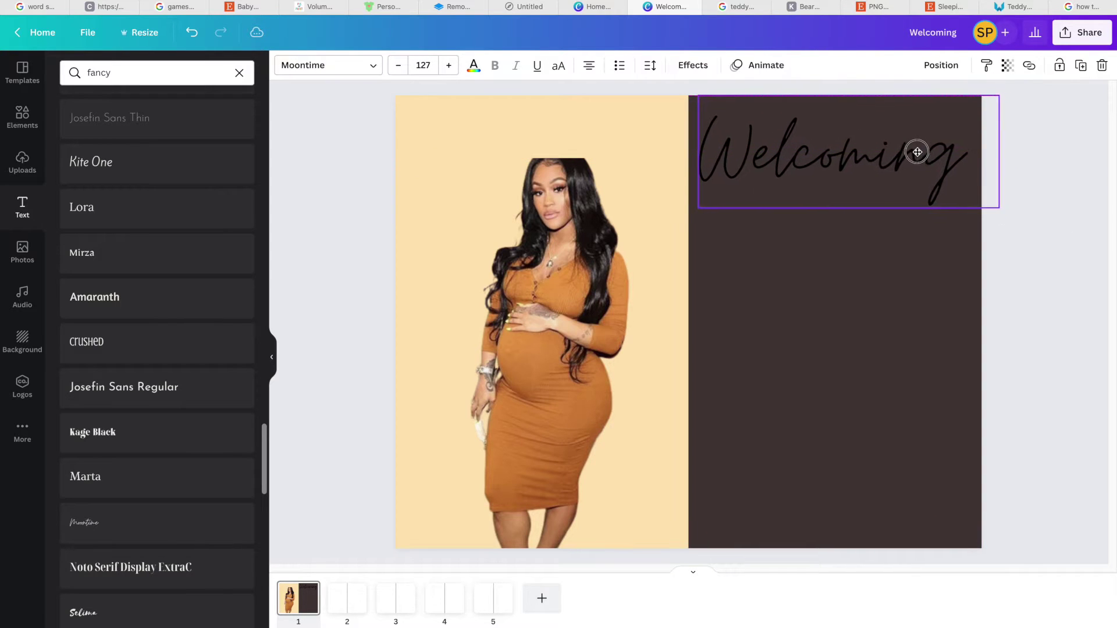
Step: Give the "Welcoming" heading the Lift effect at intensity 100 and color it white
click(693, 65)
click(218, 149)
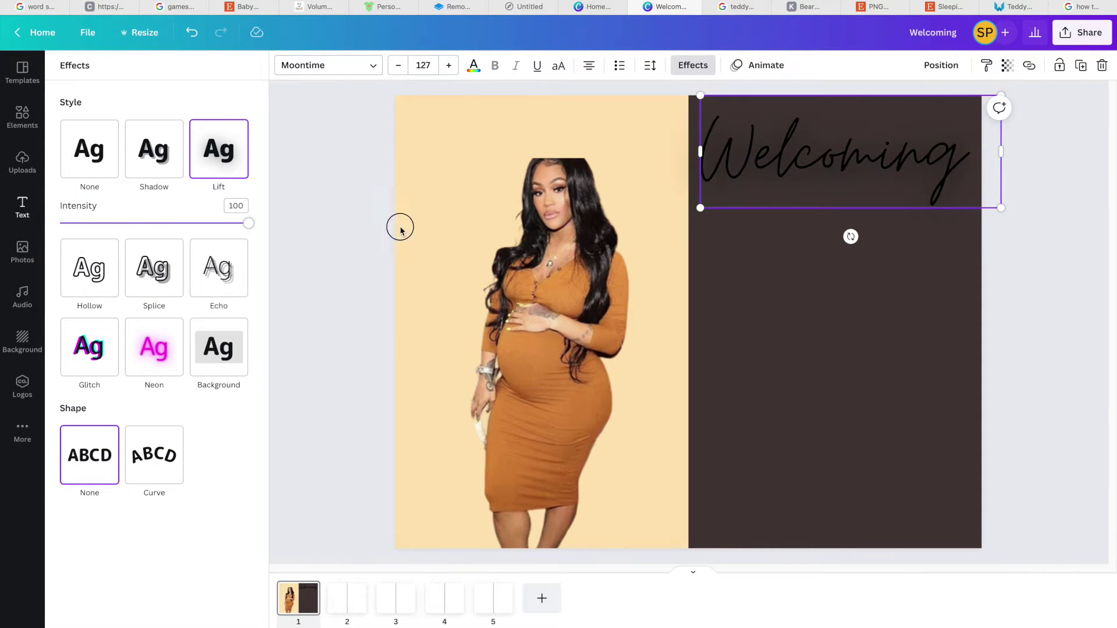
click(473, 65)
click(206, 131)
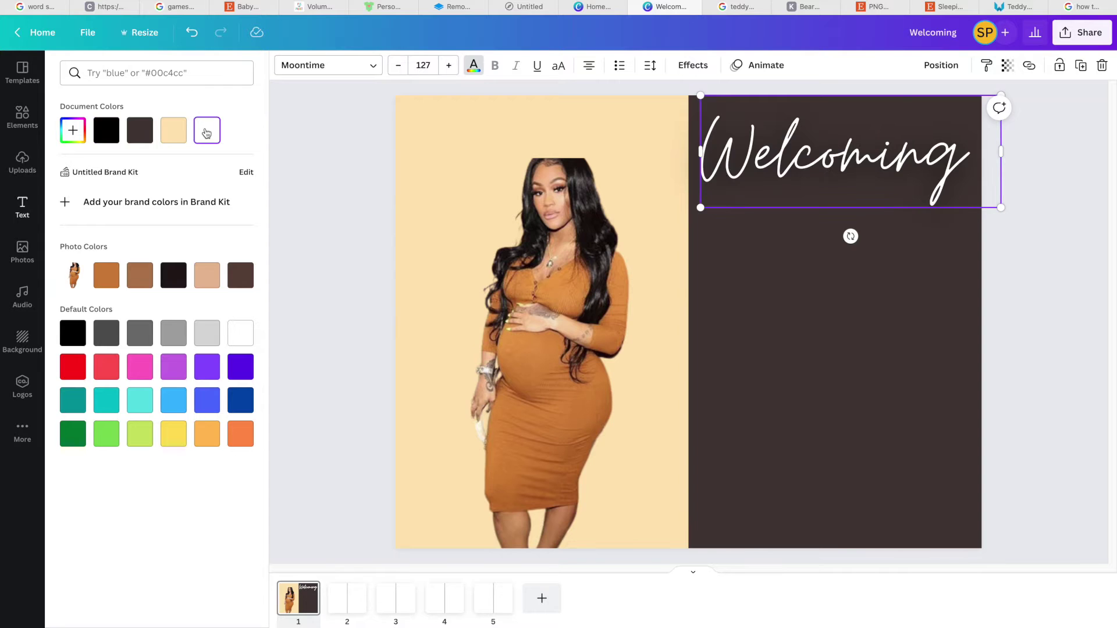
Step: Give a duplicate of the "Welcoming" heading the Hollow effect at thickness 100, aligned over the original
click(693, 64)
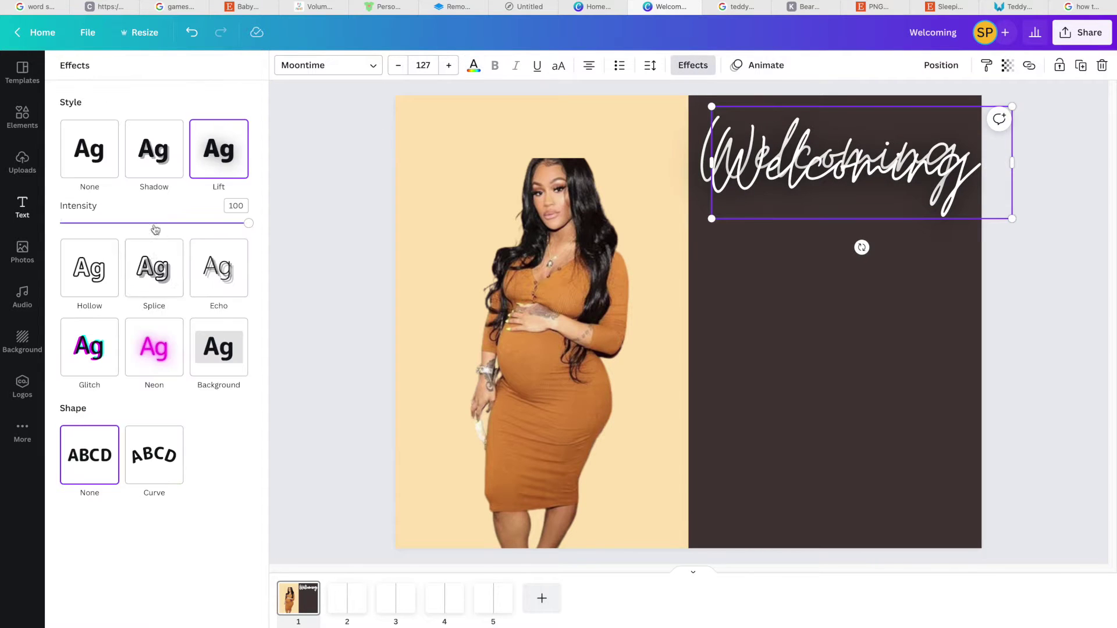
click(89, 227)
drag(153, 302, 360, 298)
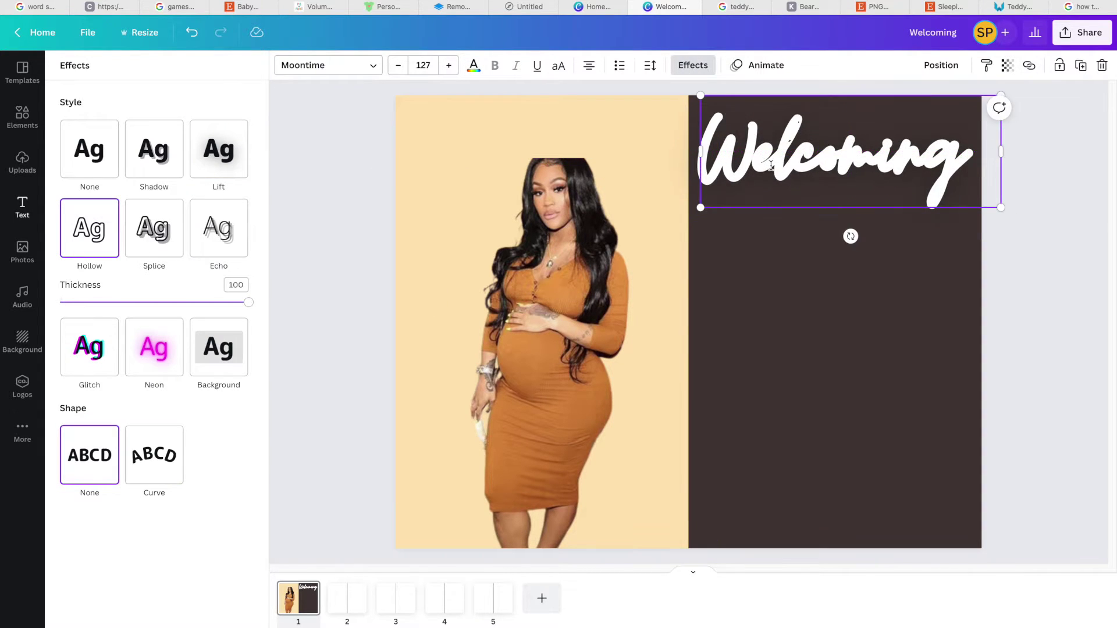
Step: Create another "Welcoming" copy without a text effect, color it dark brown and move it aside onto the cream half
click(474, 65)
click(175, 132)
click(692, 65)
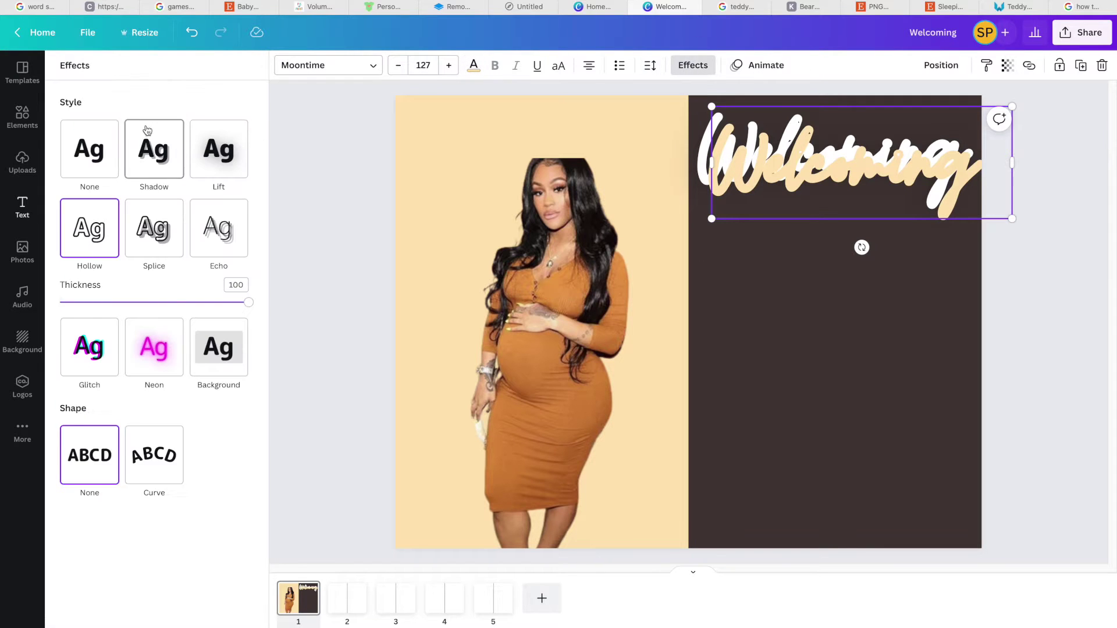
click(89, 149)
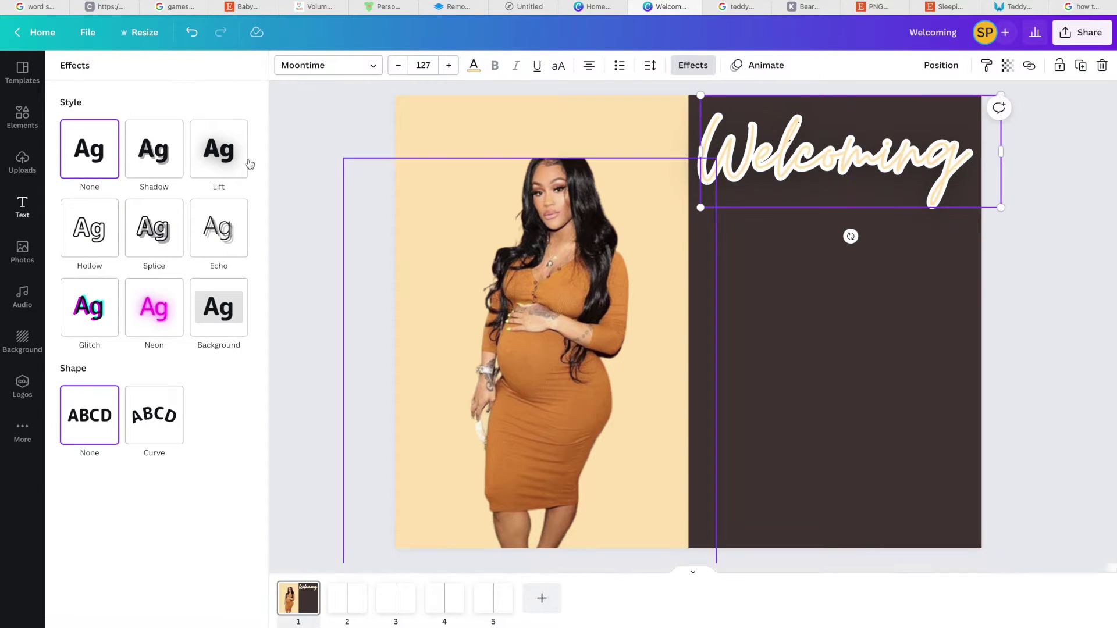
click(472, 65)
click(133, 131)
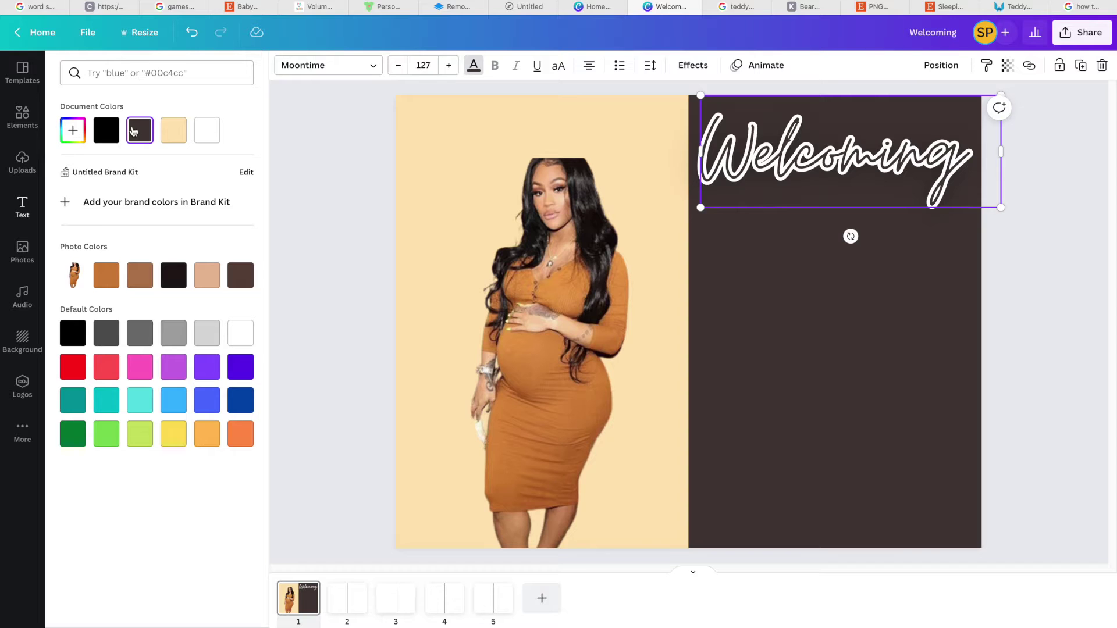
drag(861, 140, 610, 203)
Step: Color the thick hollow heading tan and place a cream-colored copy of it just below
click(173, 401)
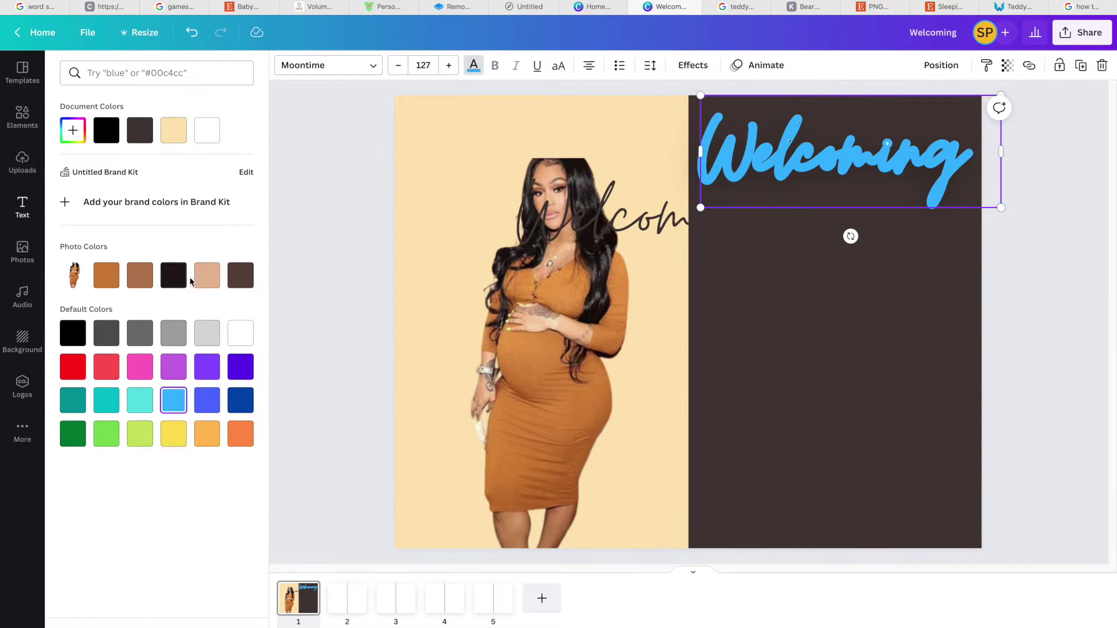
click(207, 275)
click(174, 130)
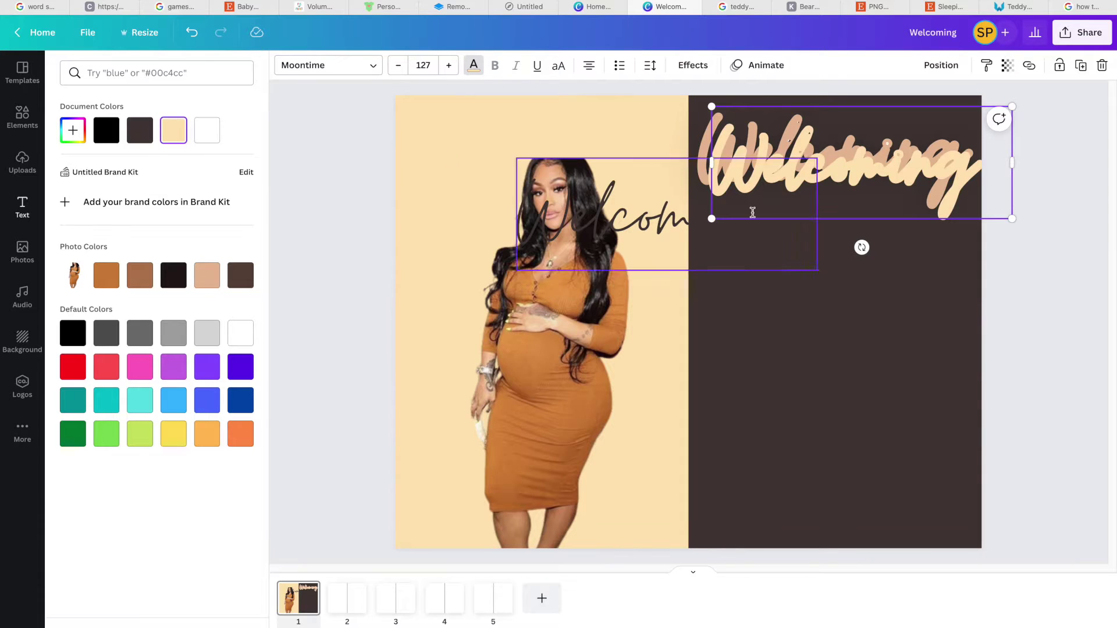
drag(758, 170, 782, 243)
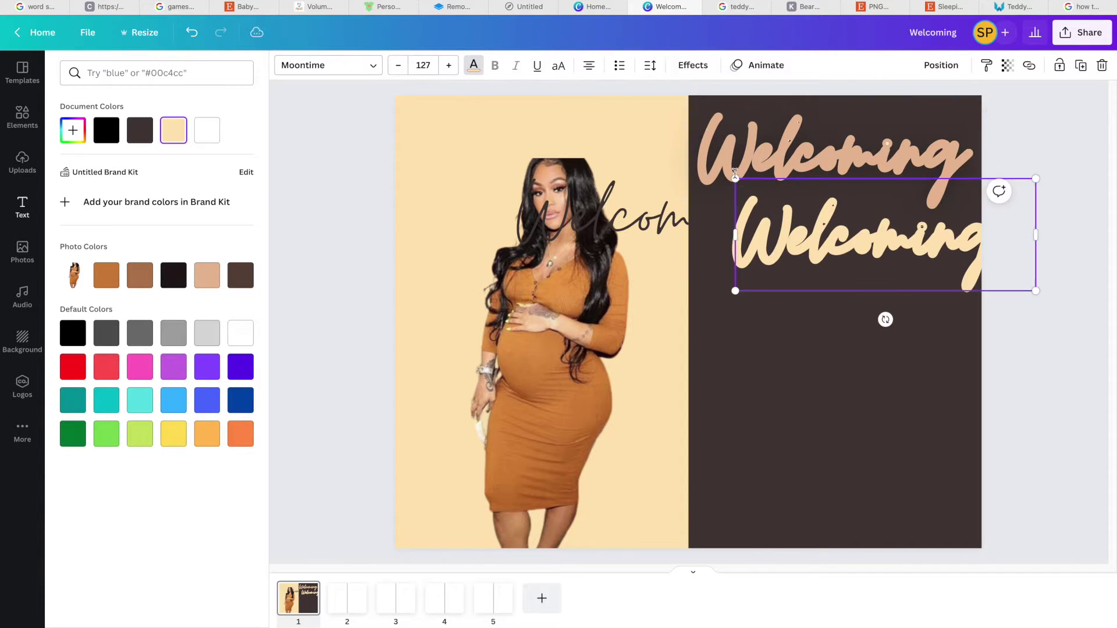
Step: Recolor the upper thick heading cream and its copy tan, and stack the tan copy over it with a slight offset
click(723, 138)
click(473, 64)
click(143, 130)
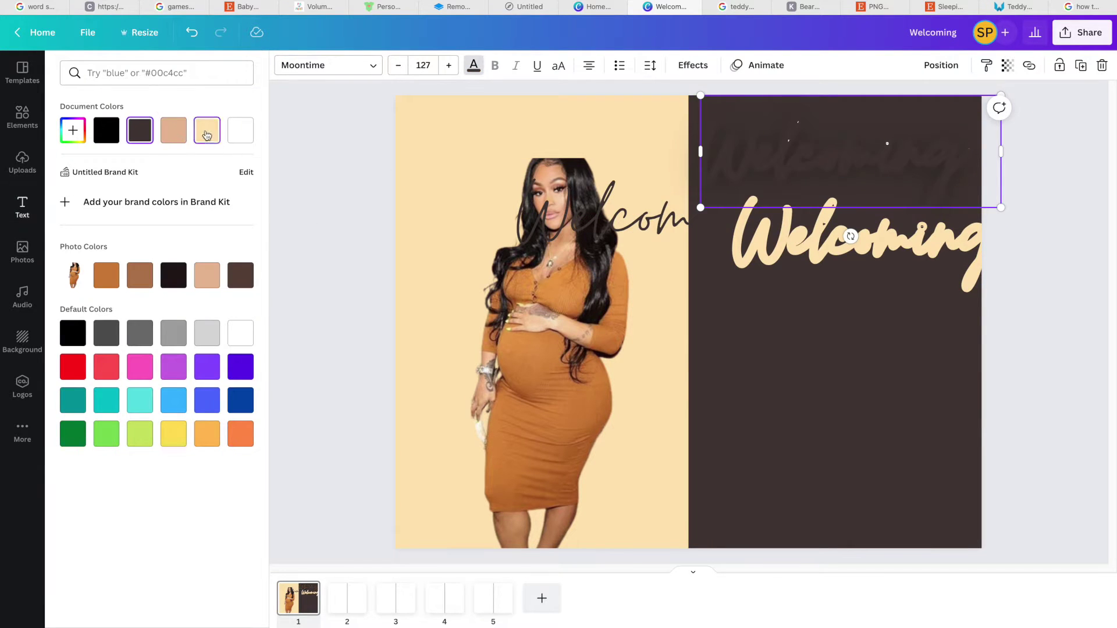
click(207, 135)
click(850, 233)
click(173, 130)
drag(849, 232, 818, 153)
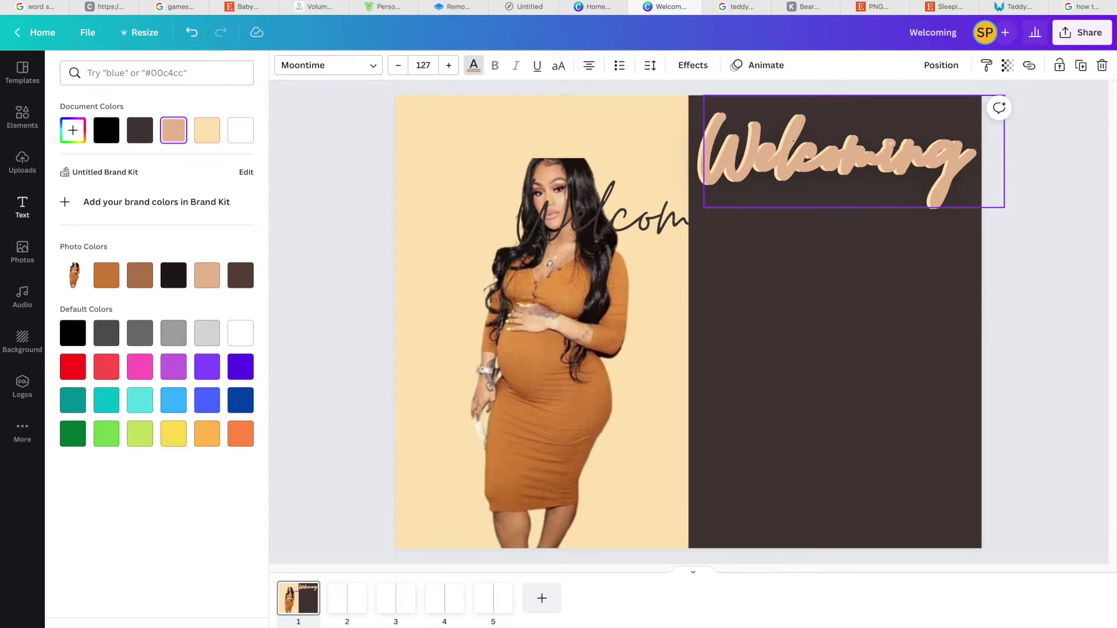
Step: Place the thin "Welcoming" text in front of the stacked headings and color it white
drag(658, 212, 857, 155)
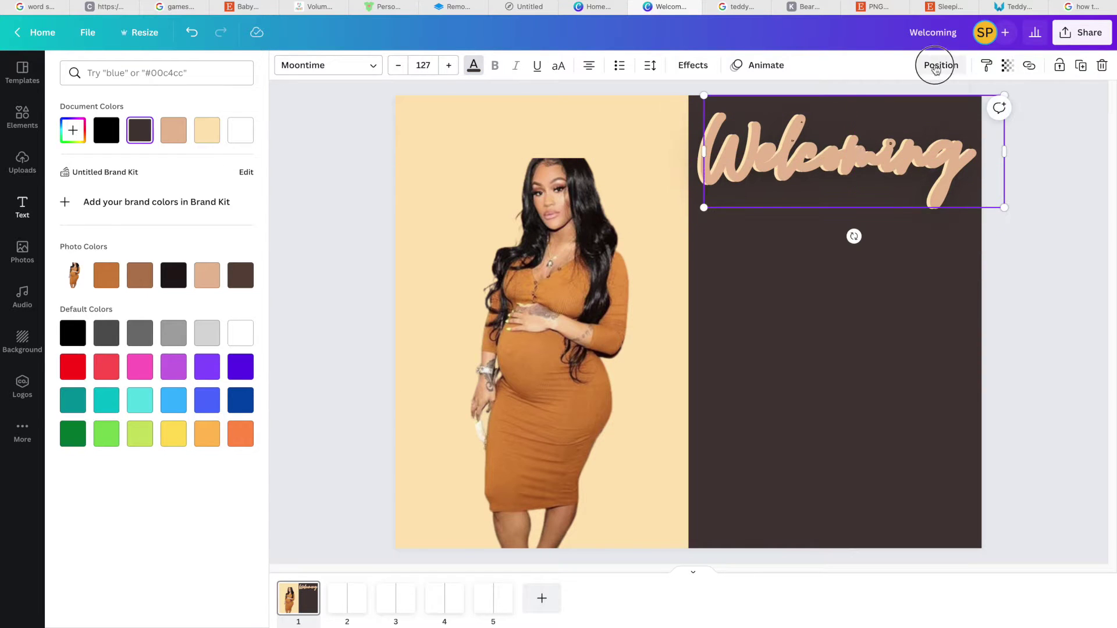
click(936, 65)
click(245, 122)
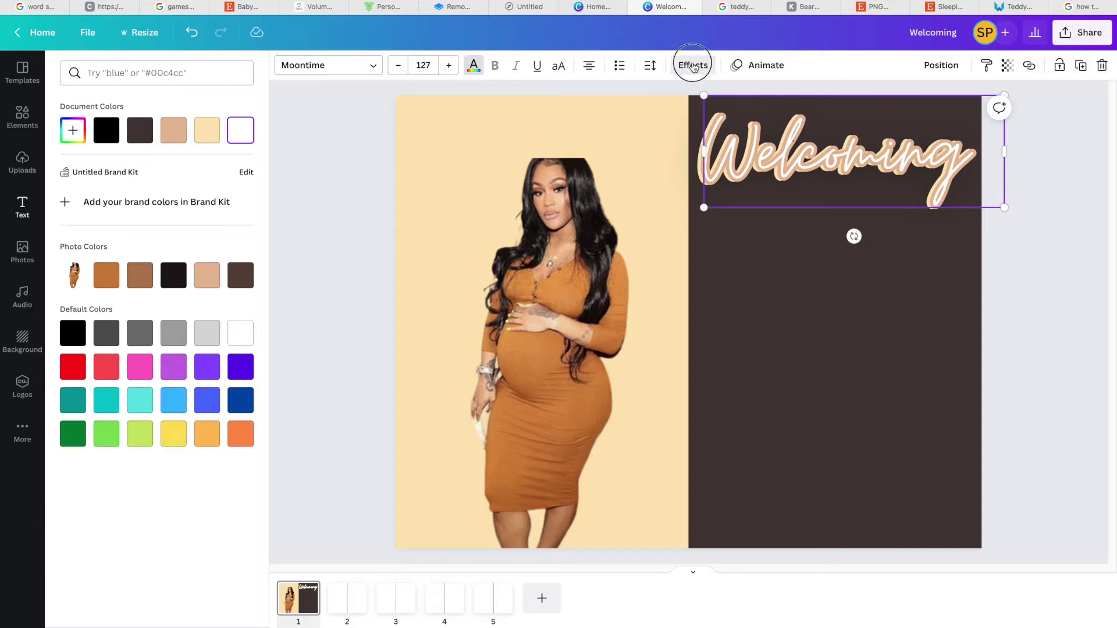
Step: Try the Hollow effect on the white "Welcoming" text
click(692, 64)
click(89, 227)
drag(150, 306, 3, 310)
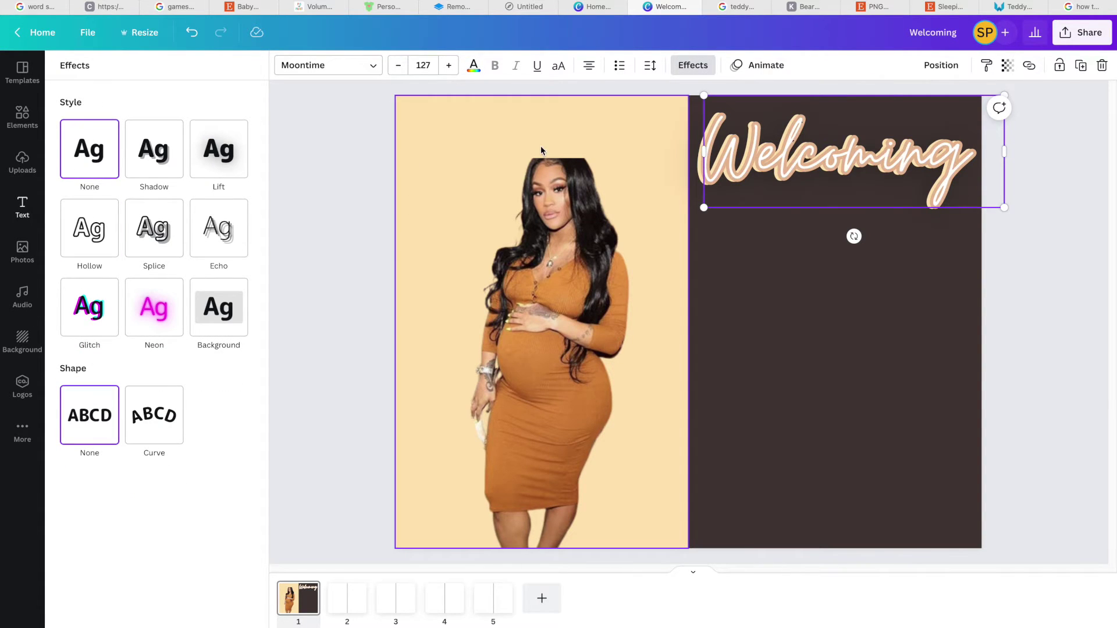
Step: Move the white text below the stacked headings and reduce the tan heading's Hollow thickness to 38
scroll(540, 146, up, 10)
click(1110, 263)
scroll(925, 139, up, 2)
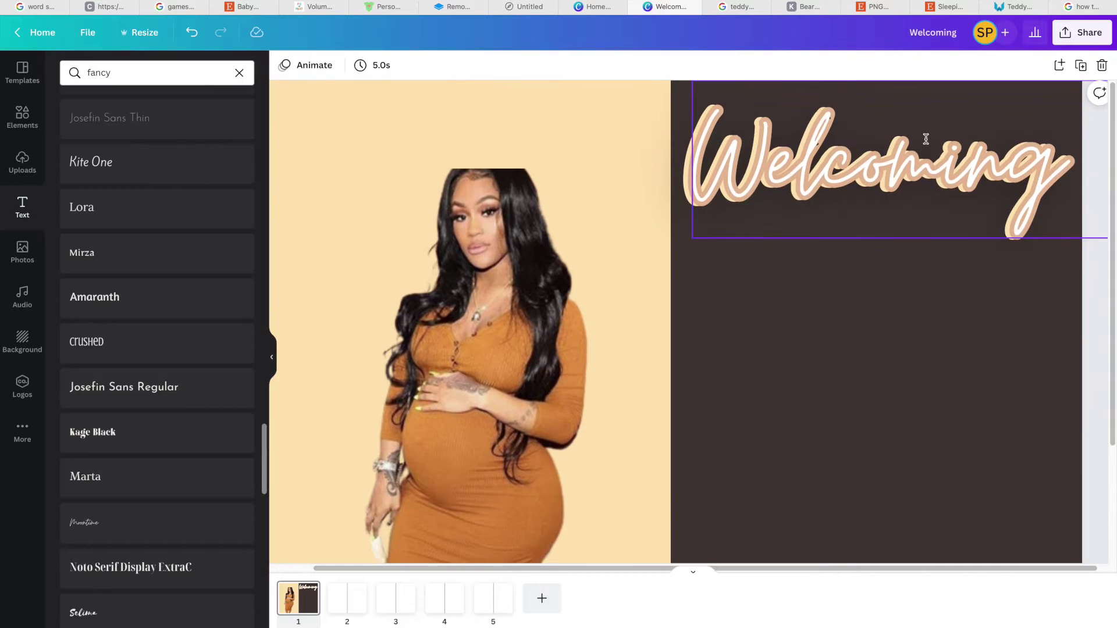
drag(925, 140, 925, 237)
click(694, 62)
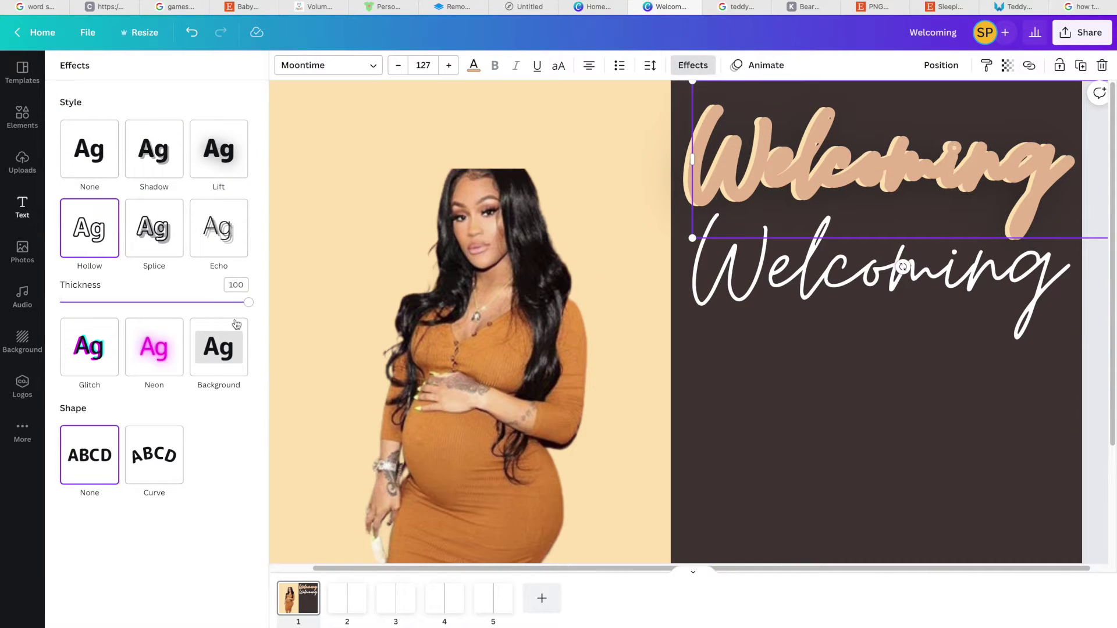
drag(204, 304, 134, 289)
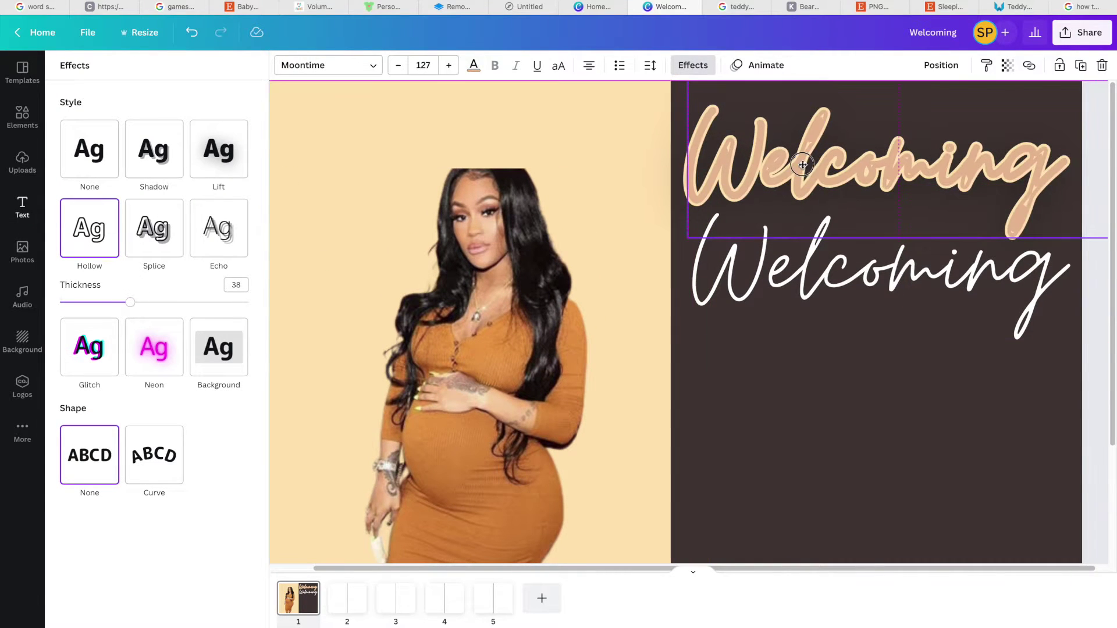
Step: Move the tan heading down off the cream one so the heading layers are separated
click(820, 276)
click(798, 169)
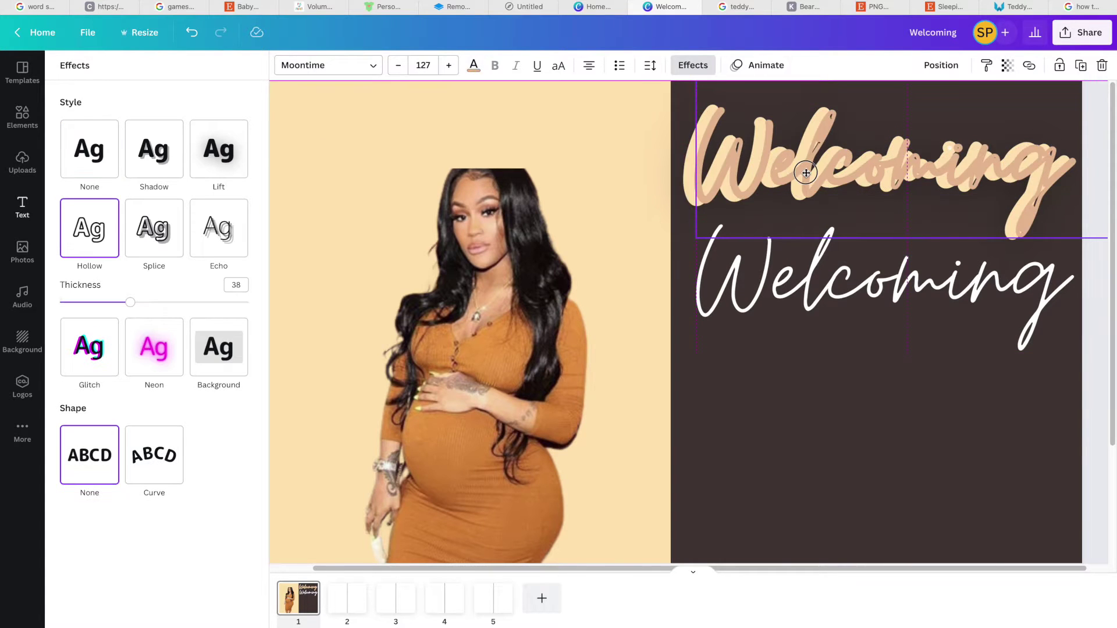
drag(826, 129, 812, 208)
Step: Duplicate the cream heading, remove the copy's text effect, and delete that copy
click(825, 122)
key(super+d)
click(95, 141)
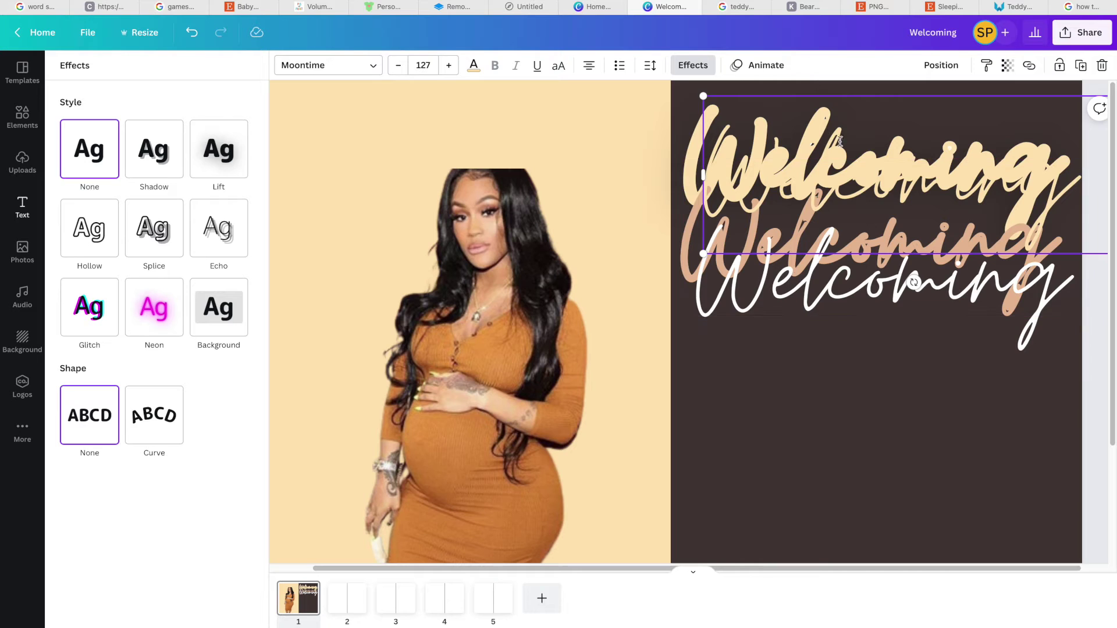
key(Delete)
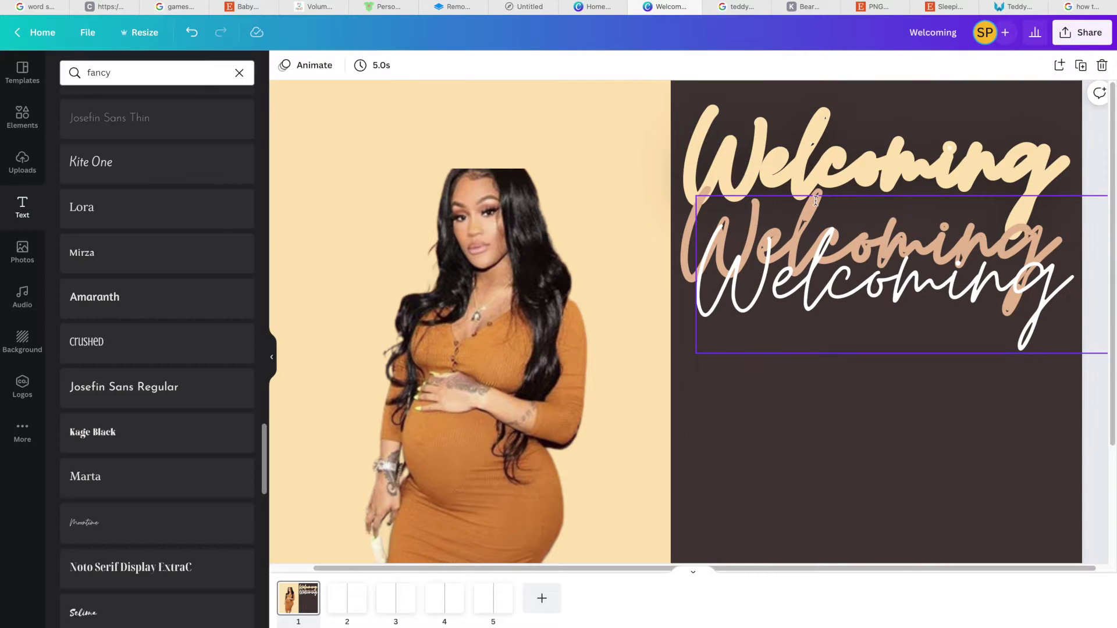
Step: Stack the tan and white "Welcoming" layers back over the cream heading
drag(817, 201, 812, 156)
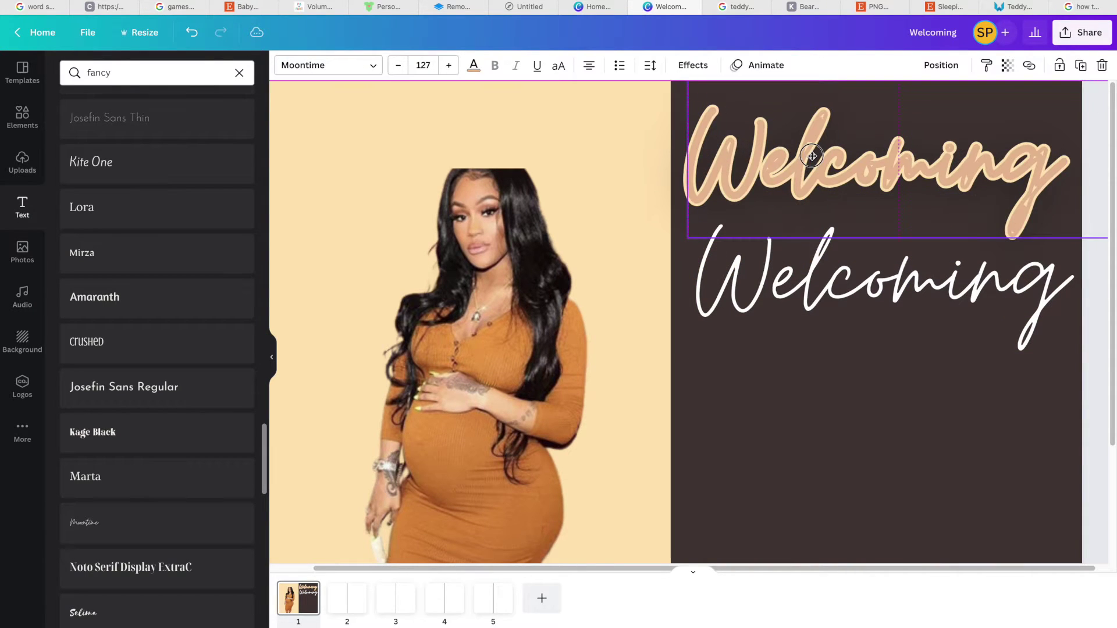
drag(837, 273, 835, 163)
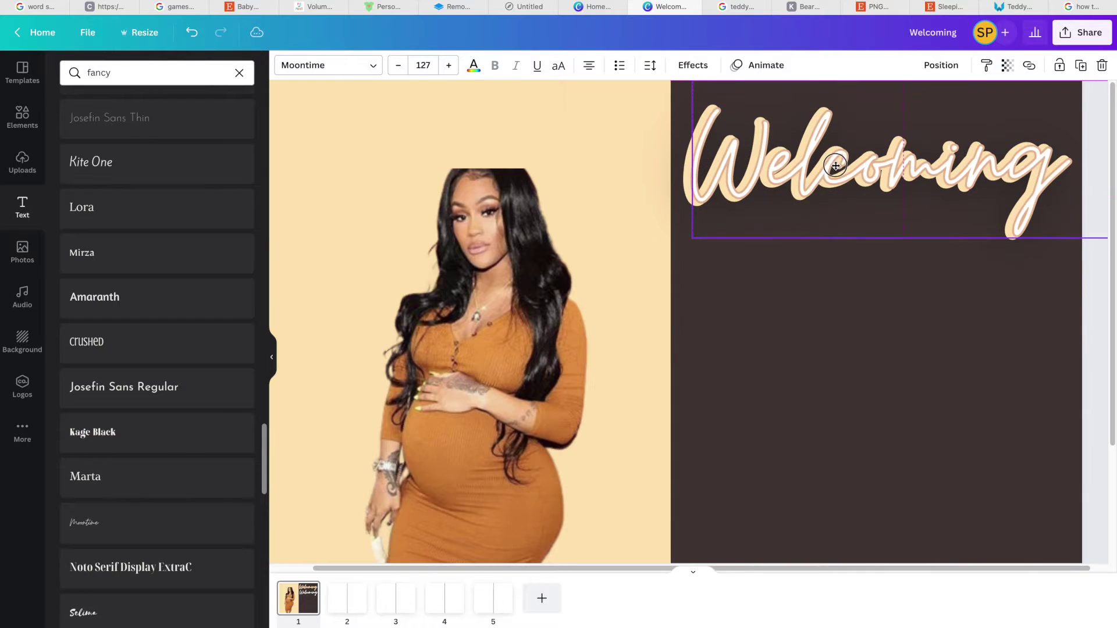
Step: Search the fill colors for "Blu" for the dark half of the page
click(878, 391)
scroll(1084, 395, down, 2)
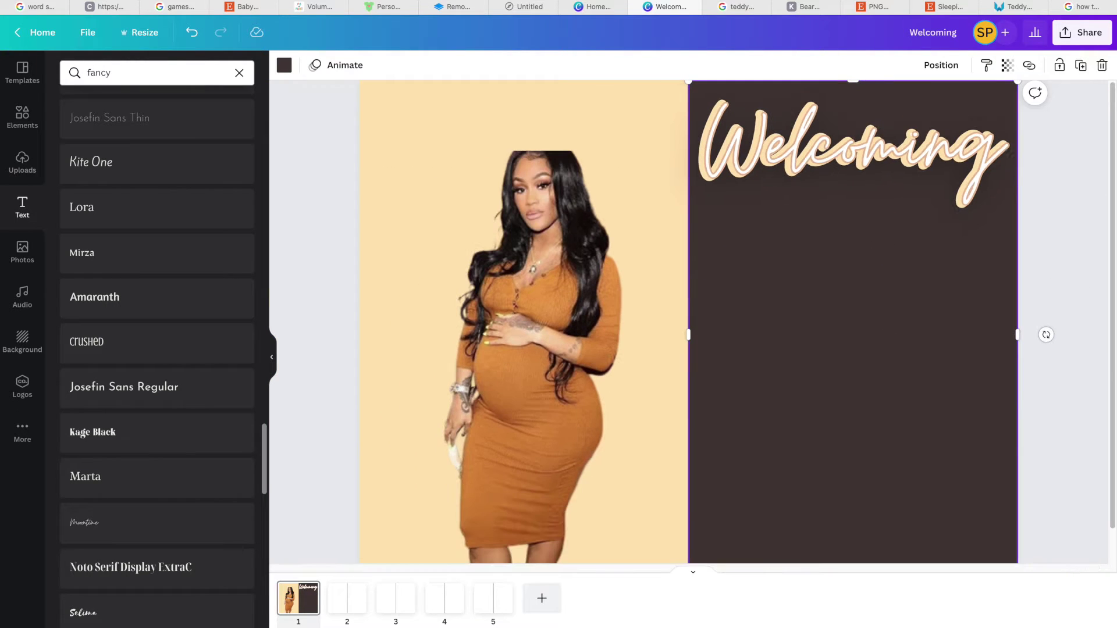
click(284, 65)
text(Blu)
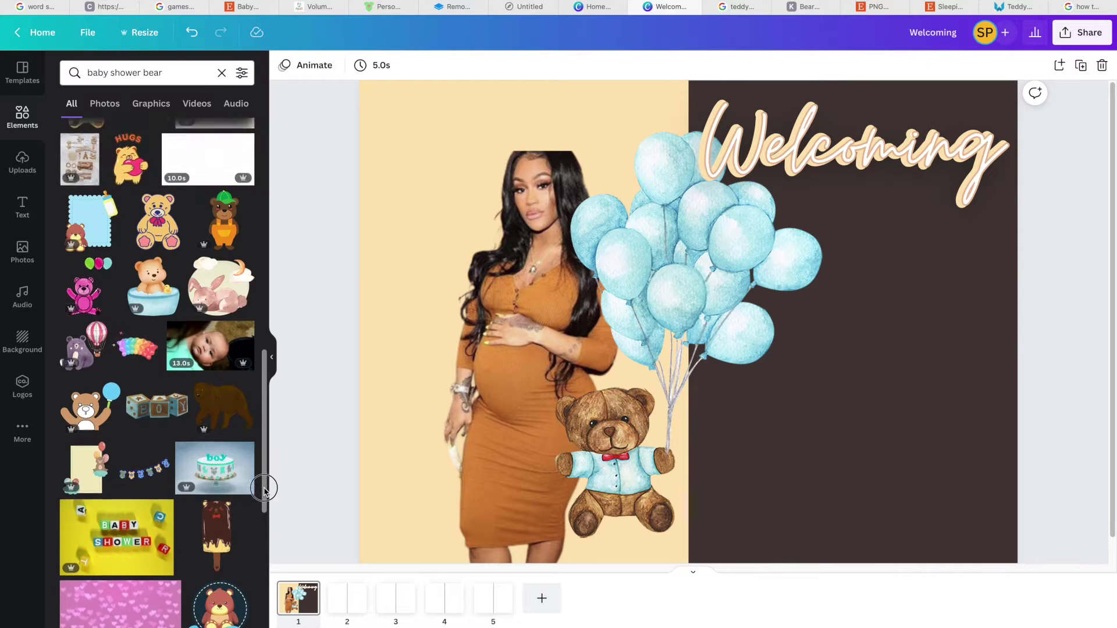
Step: Search the elements for "teddy bear" and open the details of the watercolor teddy bear holding blue balloons
drag(264, 489, 266, 129)
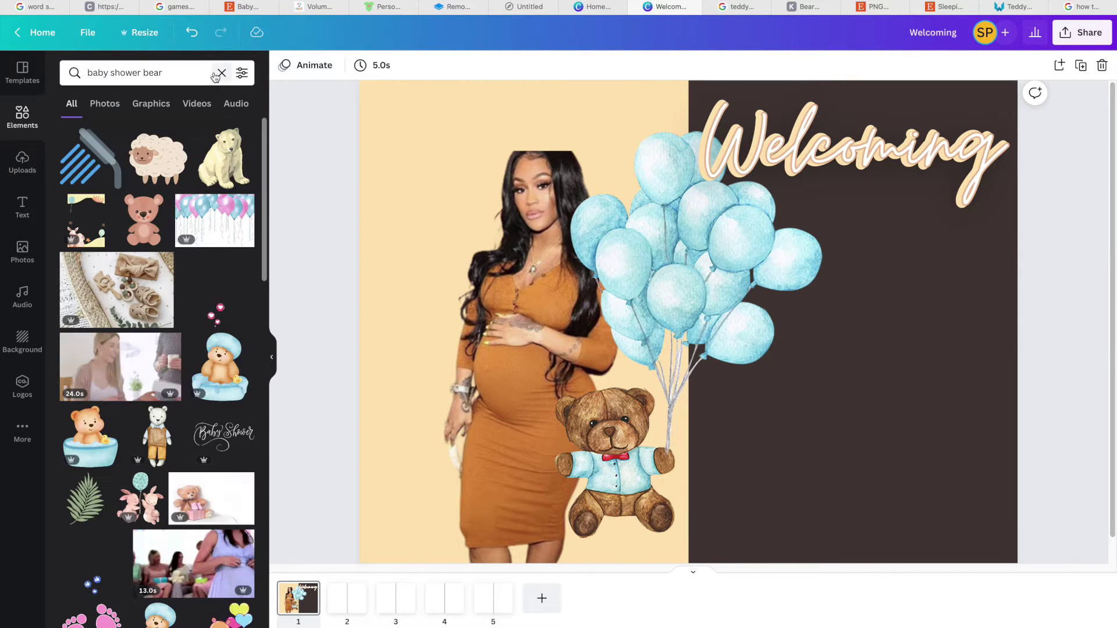
click(220, 73)
text(teddy bear)
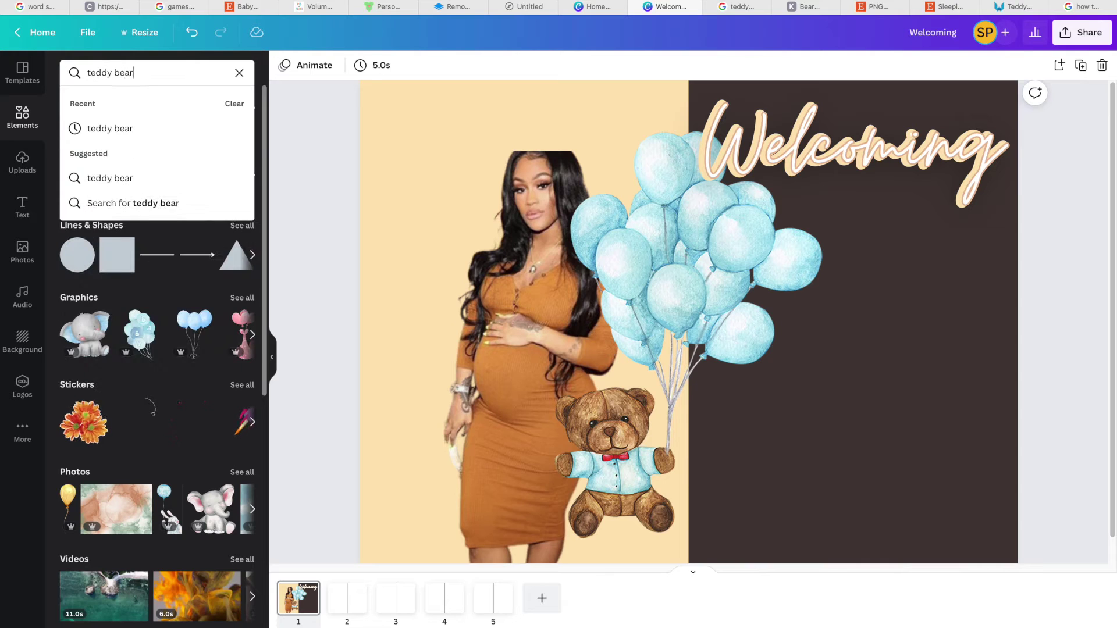
key(Return)
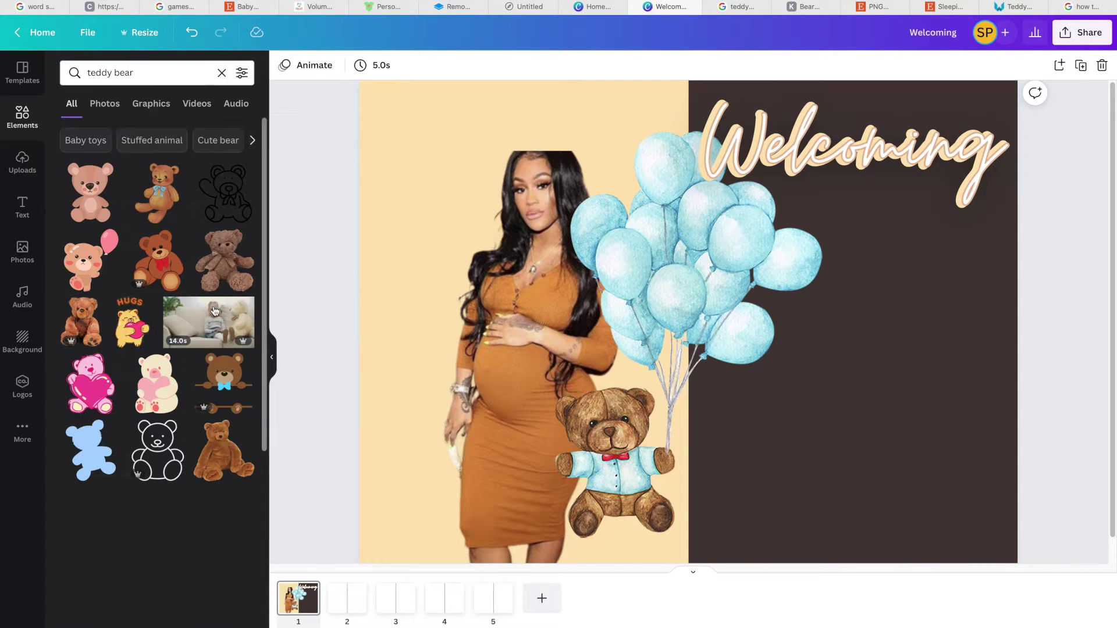
scroll(265, 465, down, 15)
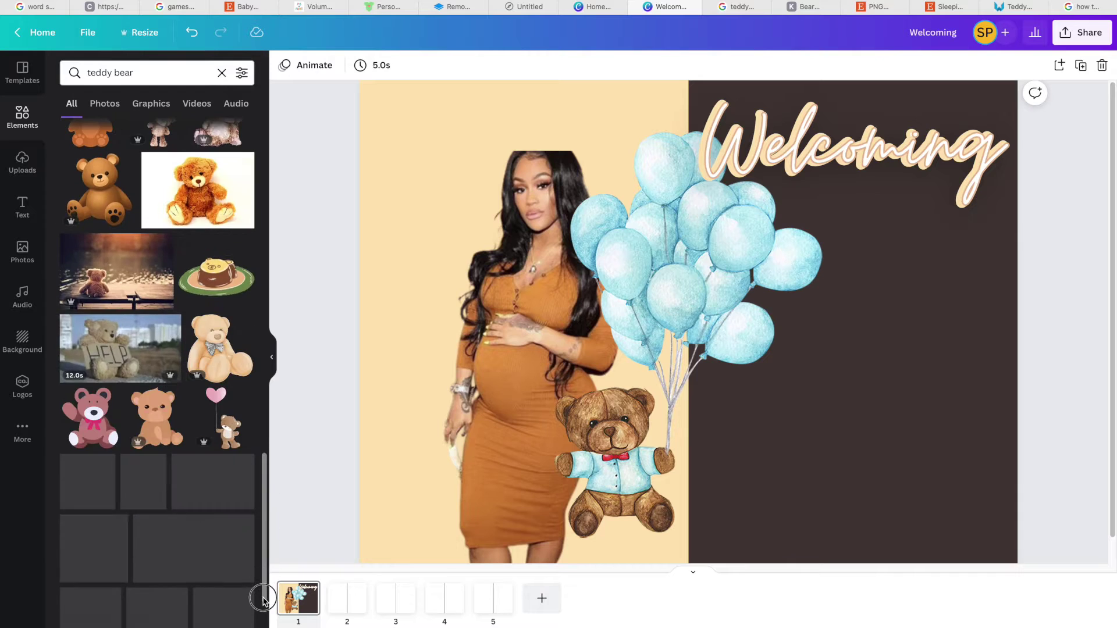
drag(266, 604, 273, 385)
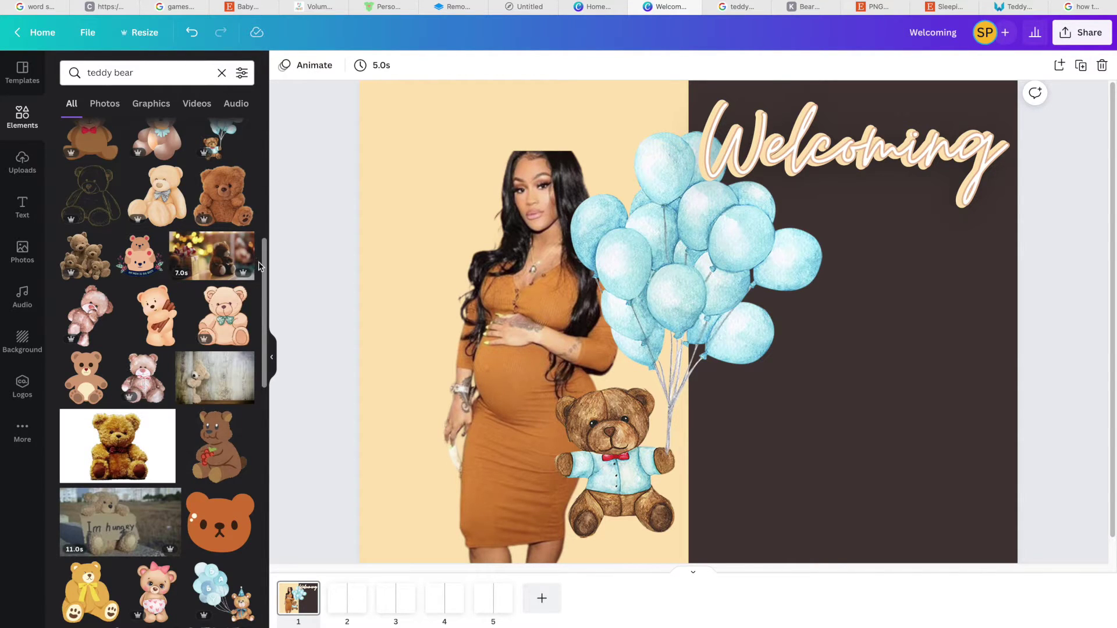
scroll(256, 265, up, 3)
click(243, 303)
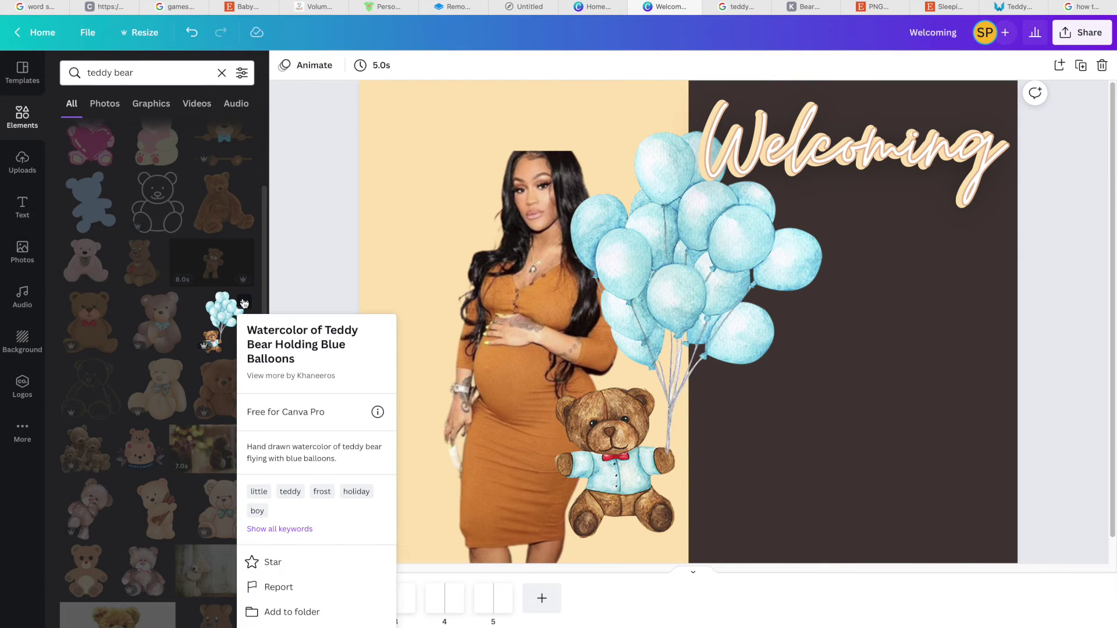
Step: Search the elements for "teddy bear holding balloon" and try adding the bear with the blue balloon bunch
click(184, 72)
text(holding balloon)
key(Return)
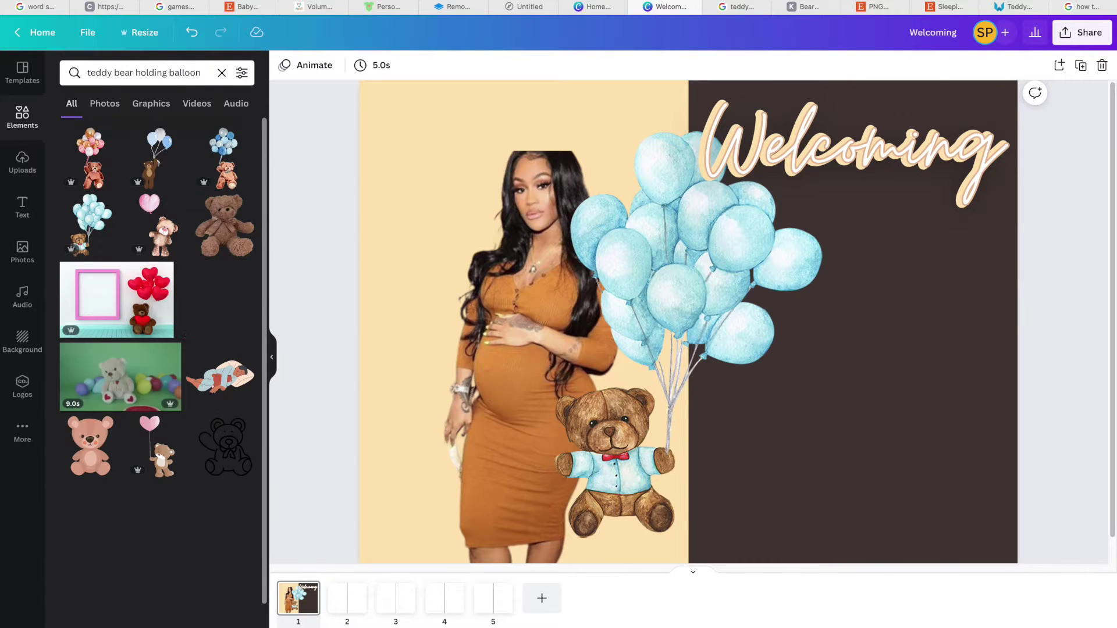
click(226, 162)
key(ctrl+z)
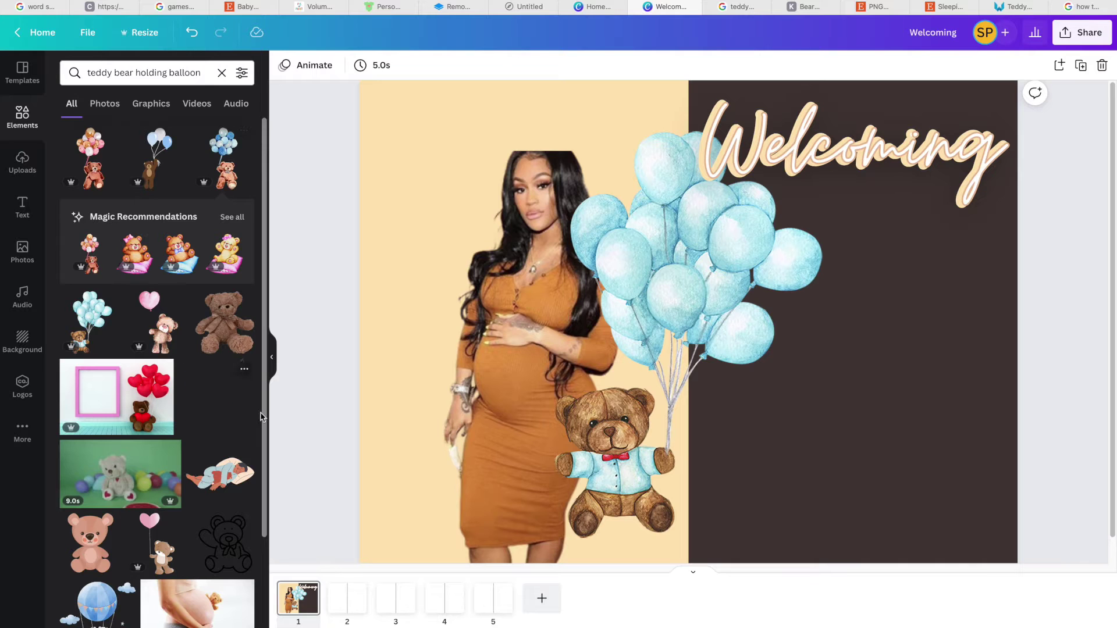
Step: Examine the remaining "teddy bear holding balloon" results for a graphic that suits the welcome page
drag(265, 464, 262, 622)
click(236, 568)
key(ctrl+z)
scroll(264, 551, down, 6)
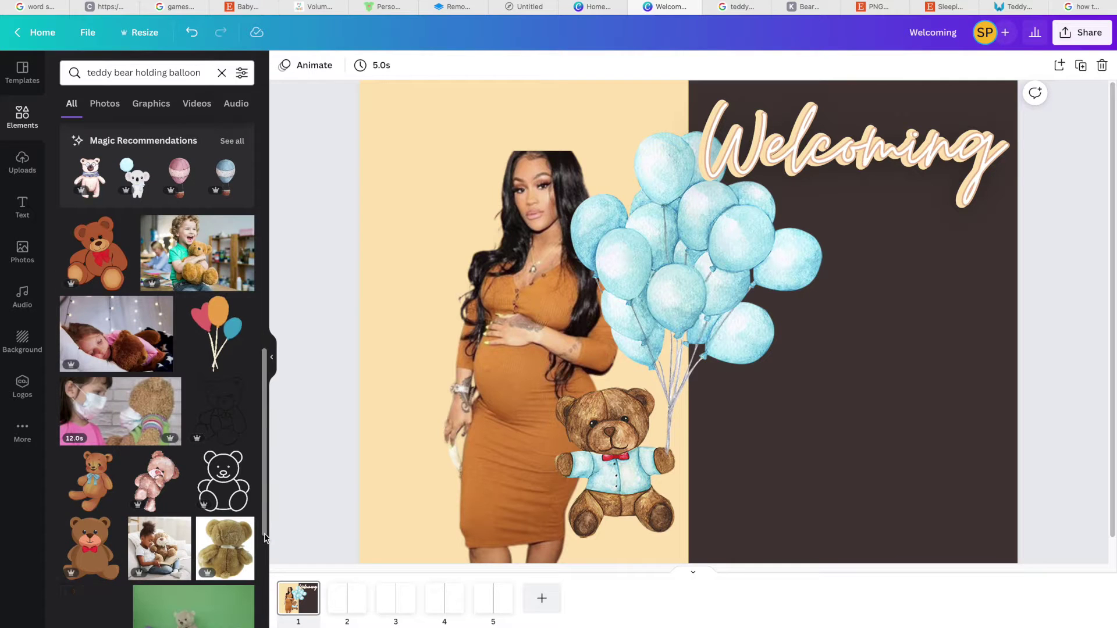
drag(265, 533, 261, 627)
scroll(265, 577, down, 6)
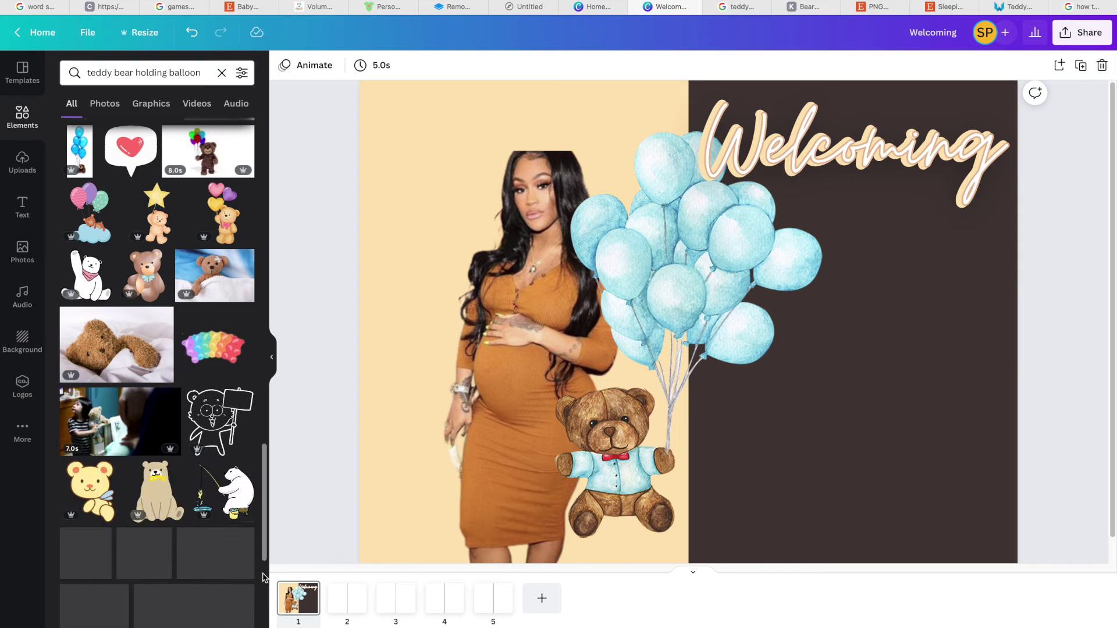
scroll(264, 579, down, 8)
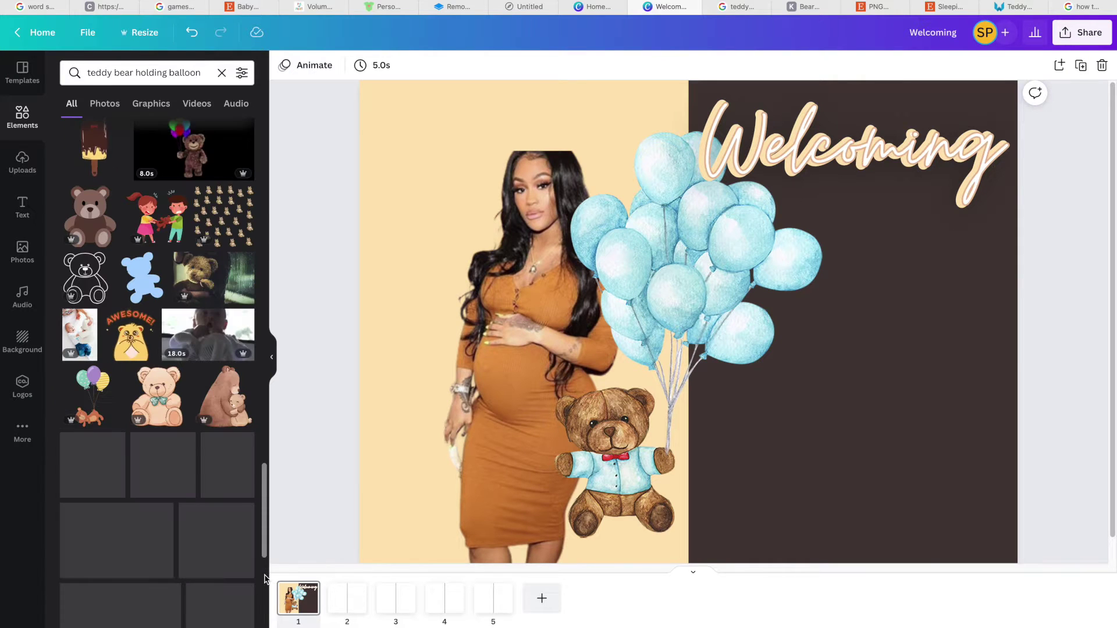
scroll(265, 565, down, 8)
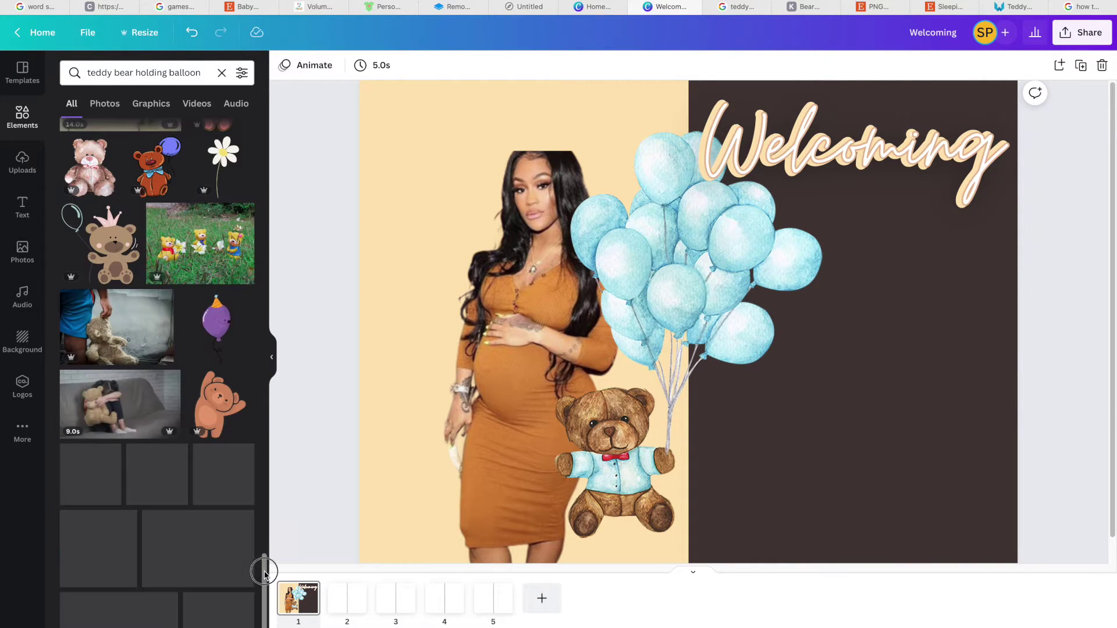
Step: Search for "bear holding balloon" and replace the teddy with blue balloons by the bear in a hot-air balloon, placed on the dark half
click(161, 70)
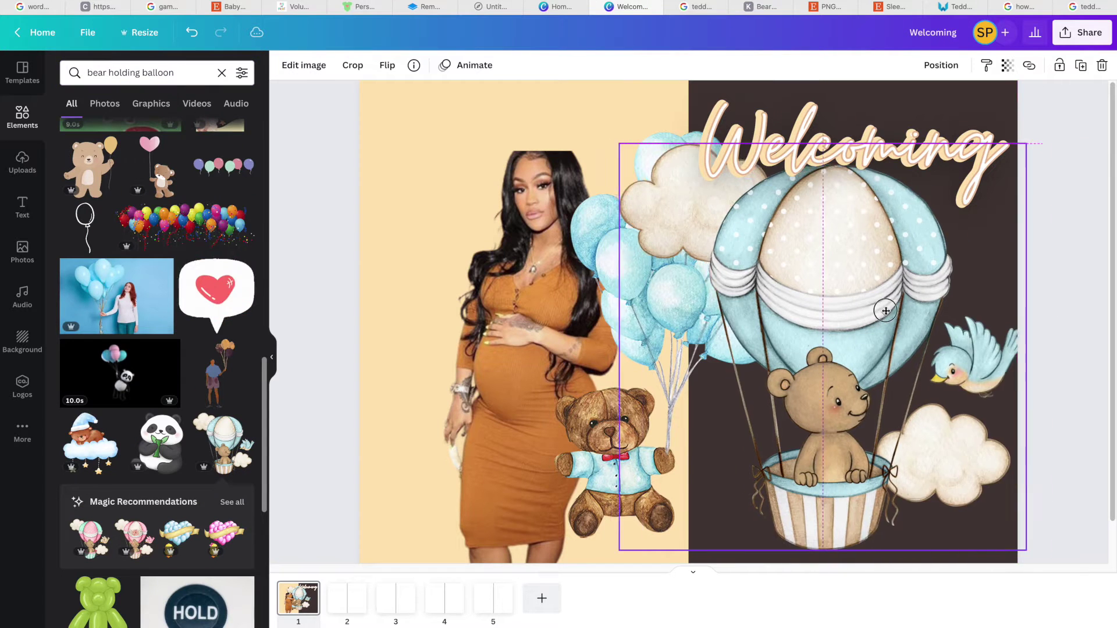
drag(738, 357, 791, 389)
drag(1086, 170, 1055, 194)
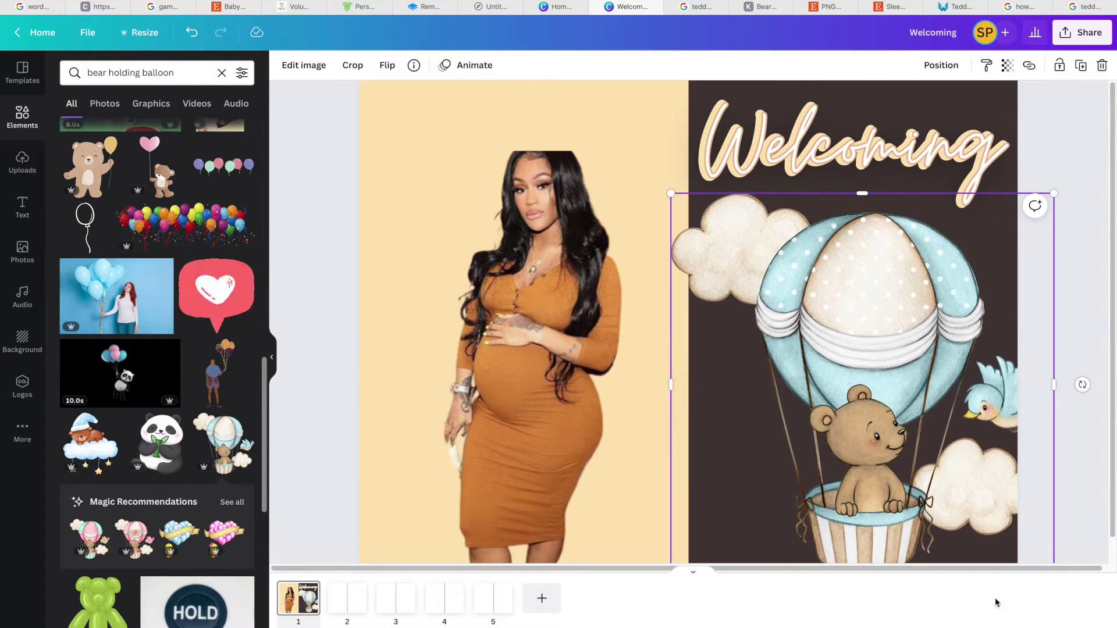
scroll(1054, 193, down, 2)
drag(882, 379, 861, 399)
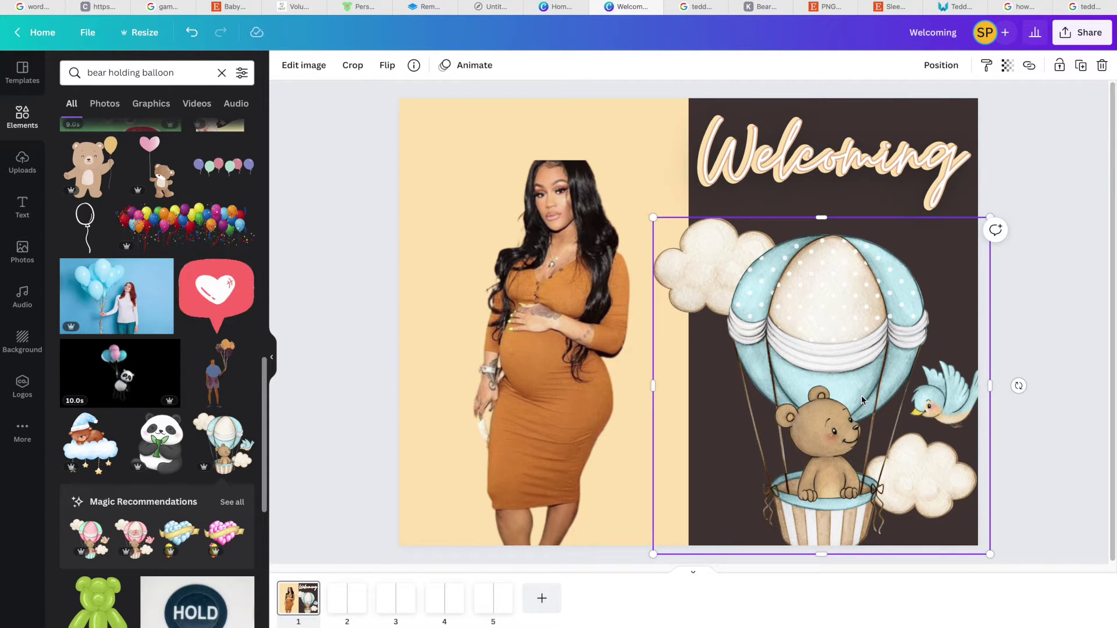
Step: Move the mother-to-be's cutout onto the dark half in front of the hot-air balloon and flip it horizontally
click(941, 65)
click(584, 209)
drag(583, 210, 778, 213)
click(940, 65)
click(787, 132)
click(780, 329)
drag(780, 329, 767, 351)
click(387, 64)
click(429, 98)
click(734, 302)
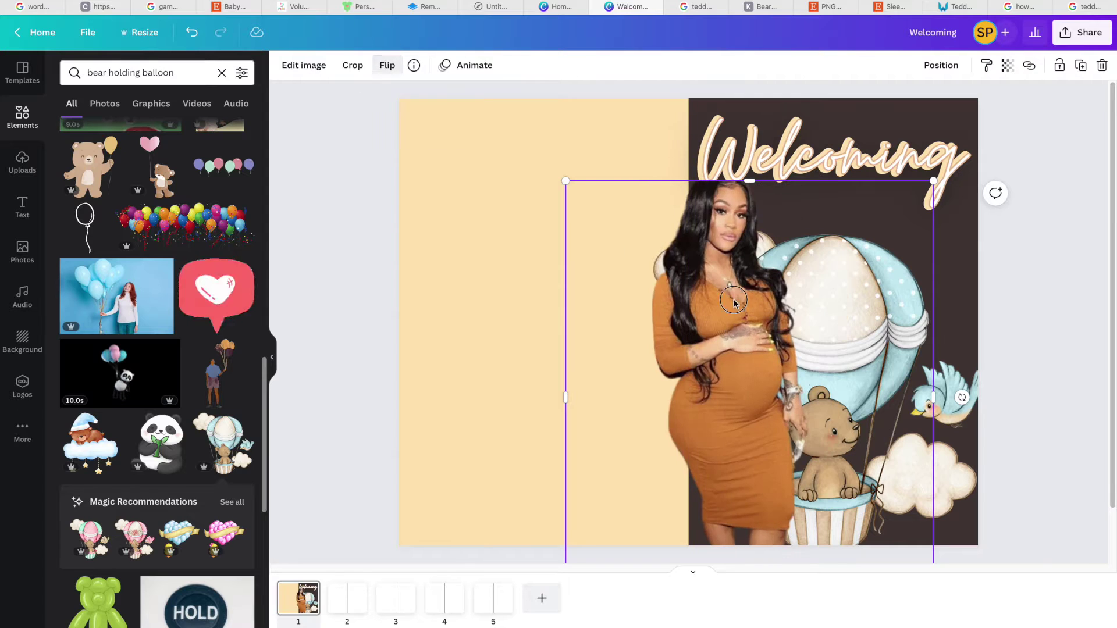
Step: Shift the hot-air balloon and the mother-to-be further right on the dark half and adjust the frame around her photo
drag(810, 332, 959, 324)
click(756, 374)
drag(756, 374, 816, 378)
drag(783, 182, 783, 169)
drag(969, 398, 950, 398)
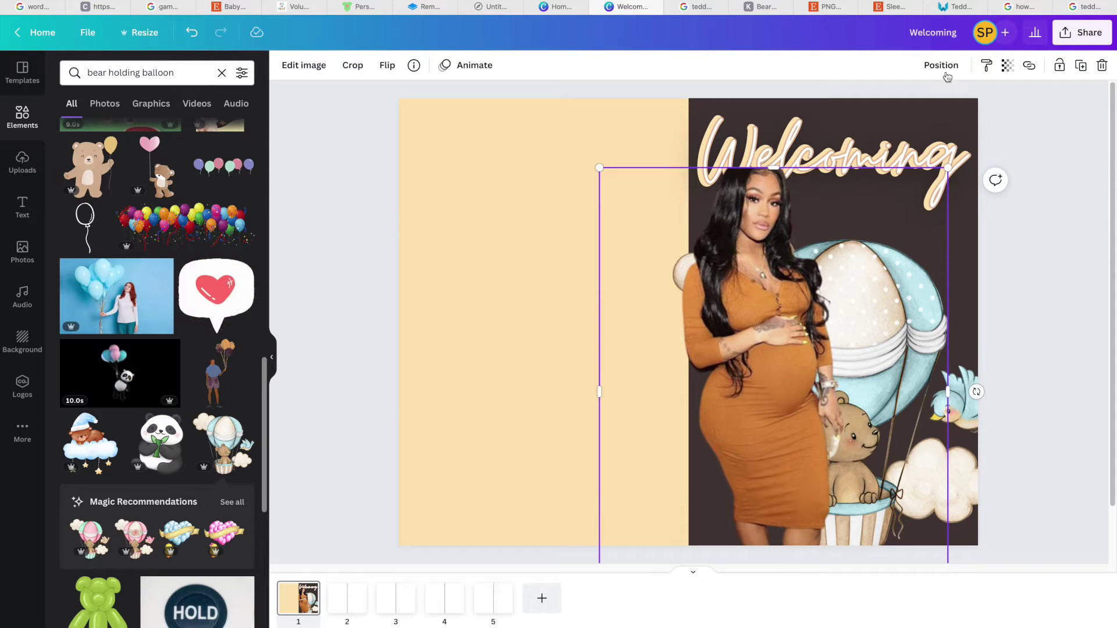
Step: Send the mother-to-be's cutout backward in the layer order so the "Welcoming" heading overlaps it
click(941, 67)
click(887, 106)
click(941, 65)
click(901, 102)
Step: Enlarge the hot-air balloon graphic to 7.7 × 7.7 in behind the mother-to-be and flip it horizontally
drag(976, 392, 995, 474)
click(941, 66)
click(795, 103)
drag(705, 224, 676, 156)
key(super+z)
drag(1041, 176, 1052, 143)
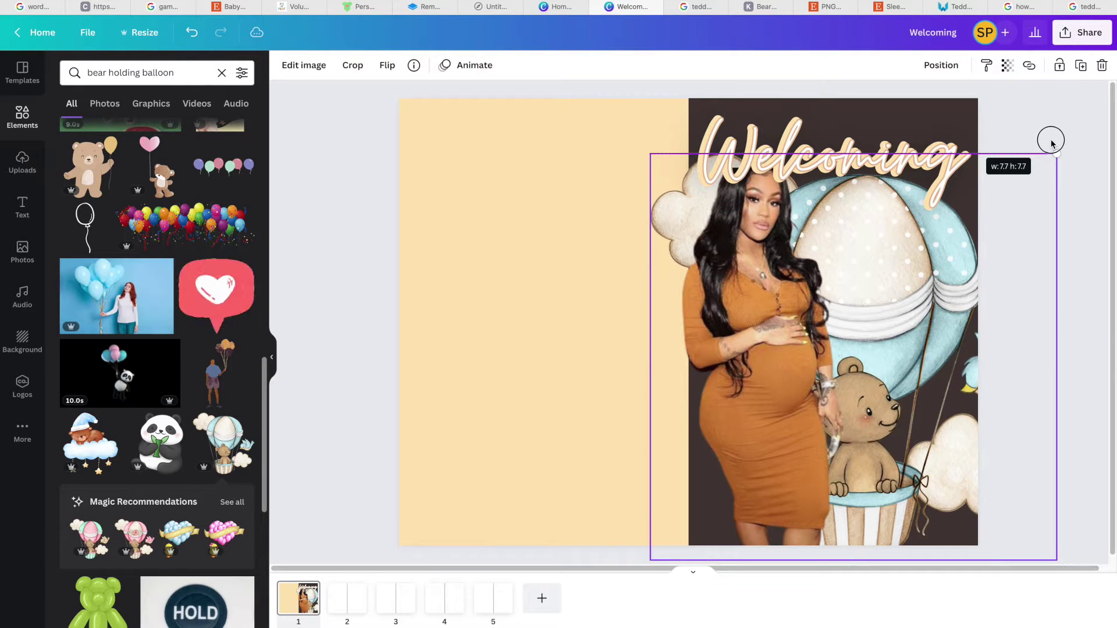
click(387, 64)
click(429, 98)
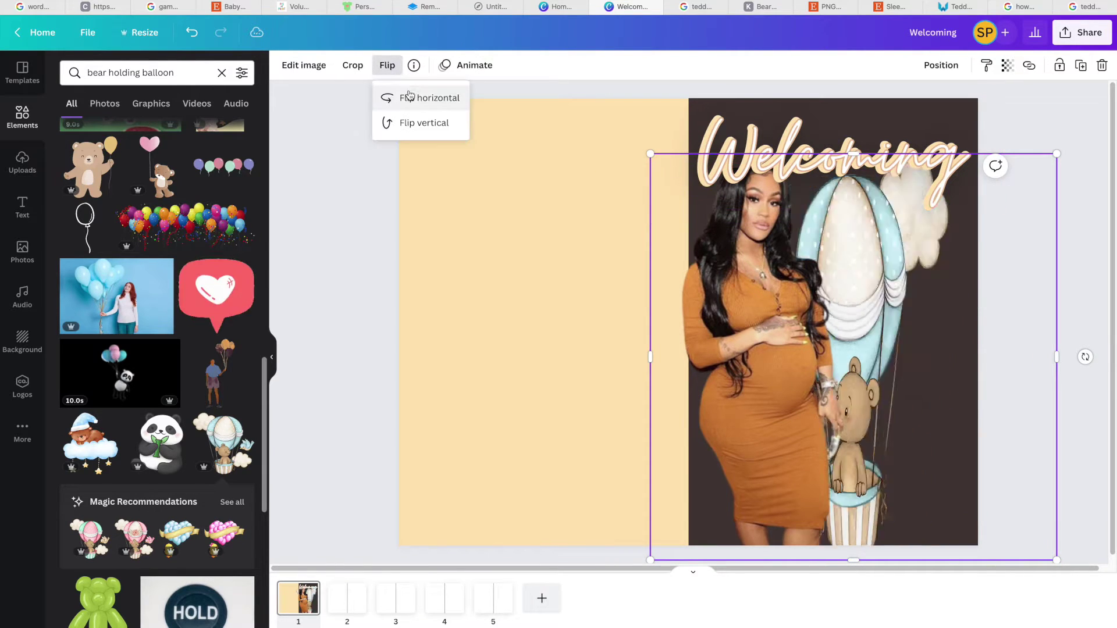
Step: Duplicate the flipped hot-air balloon graphic and move the copy over to the cream half
drag(961, 283, 678, 202)
double_click(728, 150)
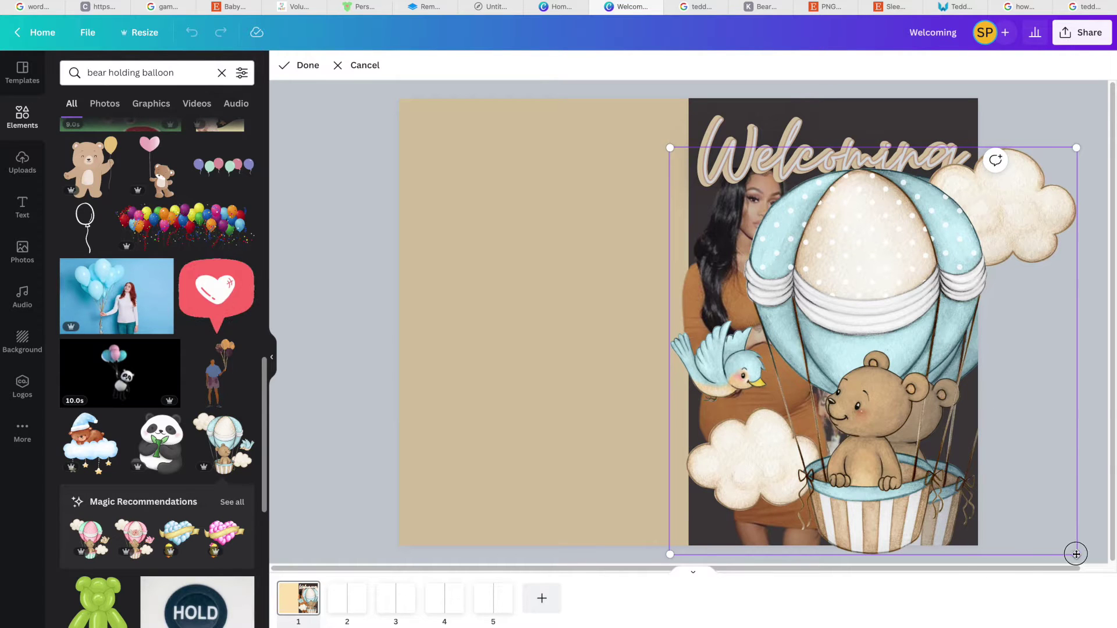
click(640, 328)
drag(698, 331, 473, 297)
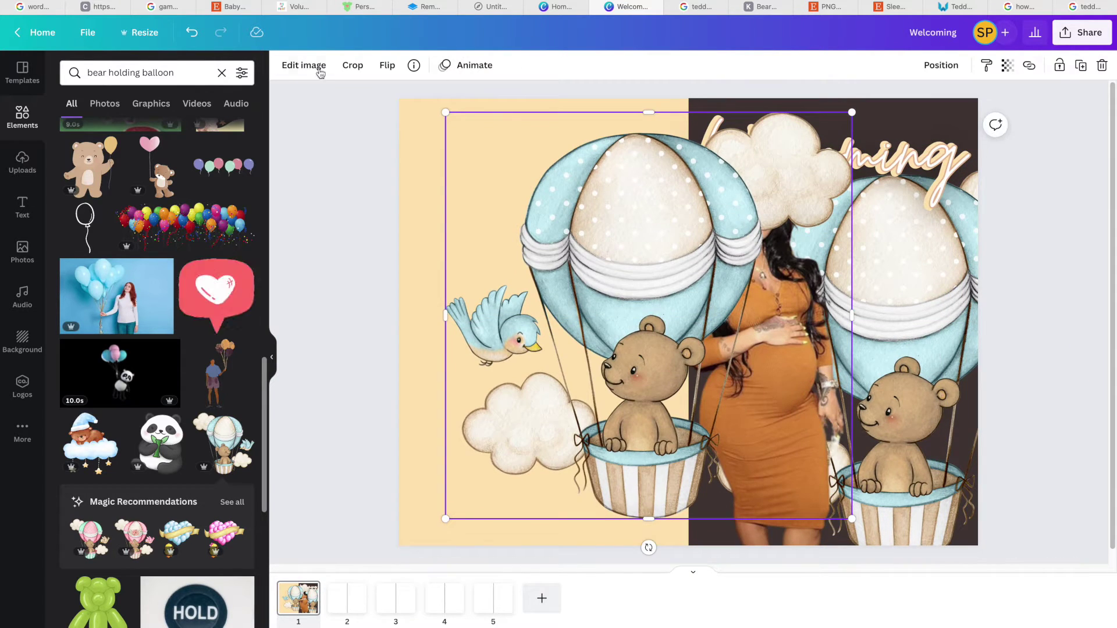
Step: Erase everything except the bird from the copied graphic using the Background Remover's erase brush at size 100
click(304, 64)
click(110, 158)
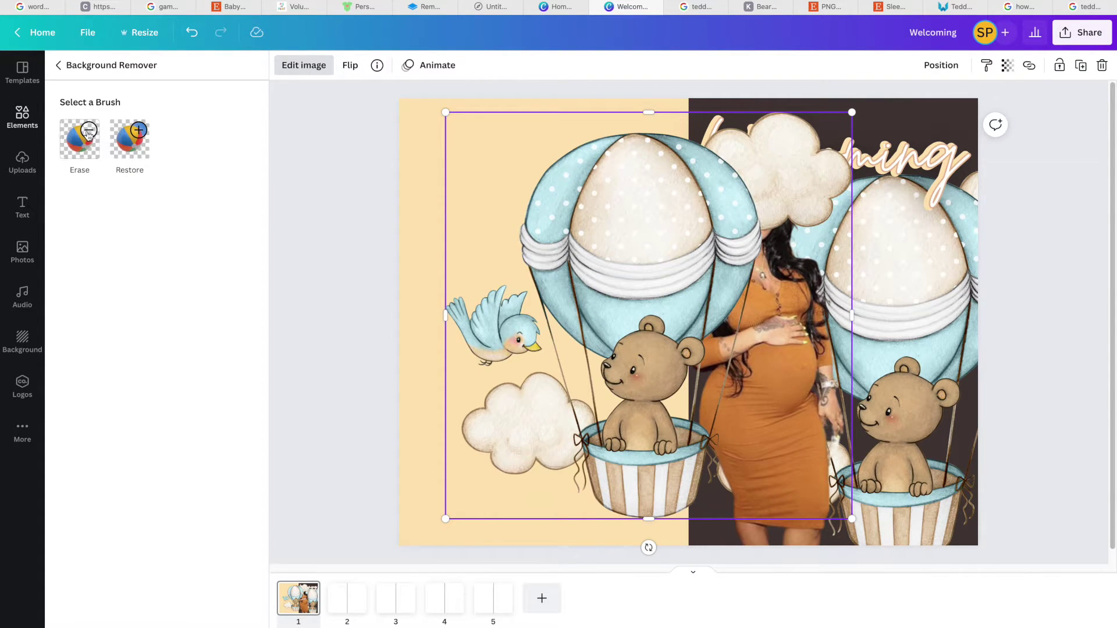
click(89, 135)
drag(196, 217, 254, 210)
mouse_move(768, 165)
mouse_down()
mouse_move(865, 231)
mouse_move(833, 197)
mouse_move(730, 202)
mouse_move(668, 164)
mouse_move(740, 157)
mouse_move(634, 207)
mouse_move(582, 203)
mouse_move(602, 267)
mouse_move(677, 267)
mouse_move(684, 431)
mouse_move(753, 314)
mouse_move(748, 276)
mouse_move(668, 415)
mouse_up()
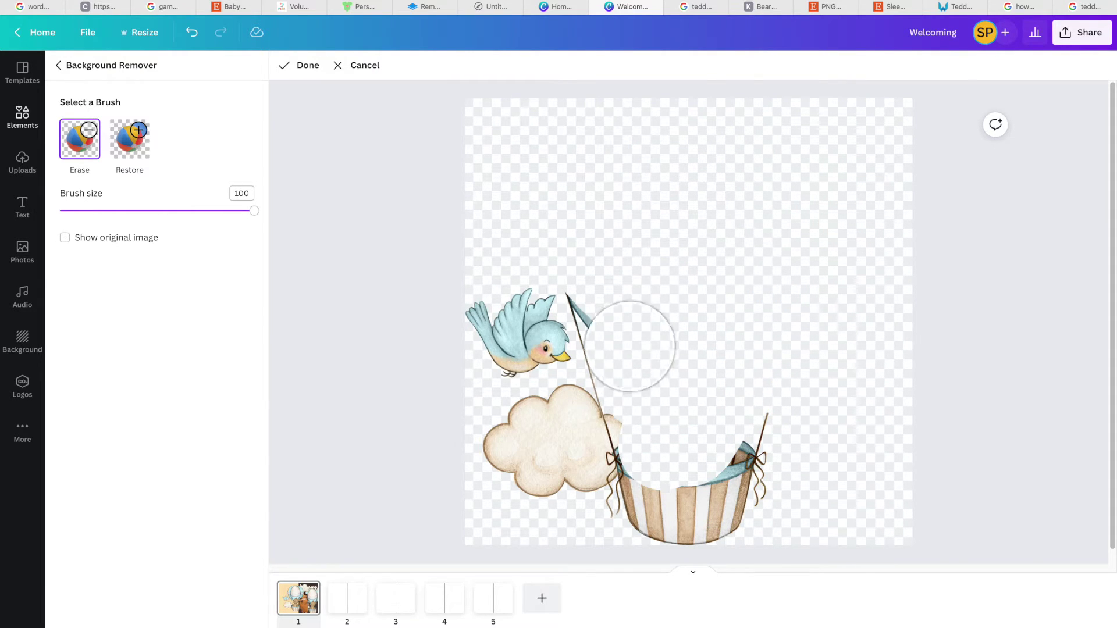
mouse_move(631, 355)
mouse_down()
mouse_move(611, 389)
mouse_move(561, 420)
mouse_move(838, 428)
mouse_move(619, 508)
mouse_up()
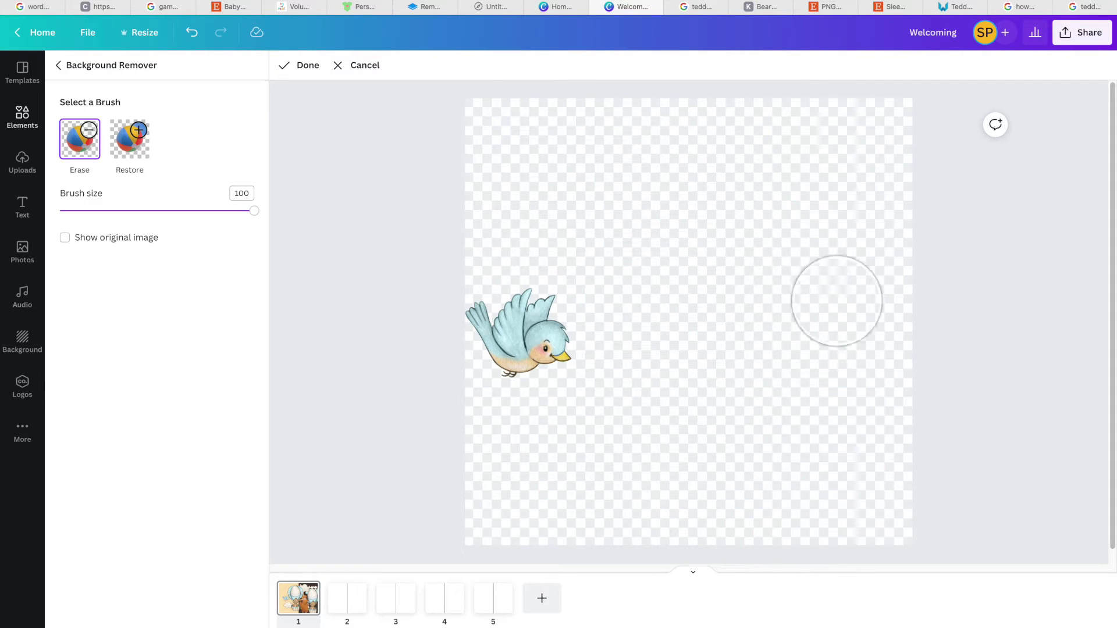
click(303, 66)
Step: Crop the empty area of the bird image's frame so it fits closely around the bird
drag(528, 324, 554, 325)
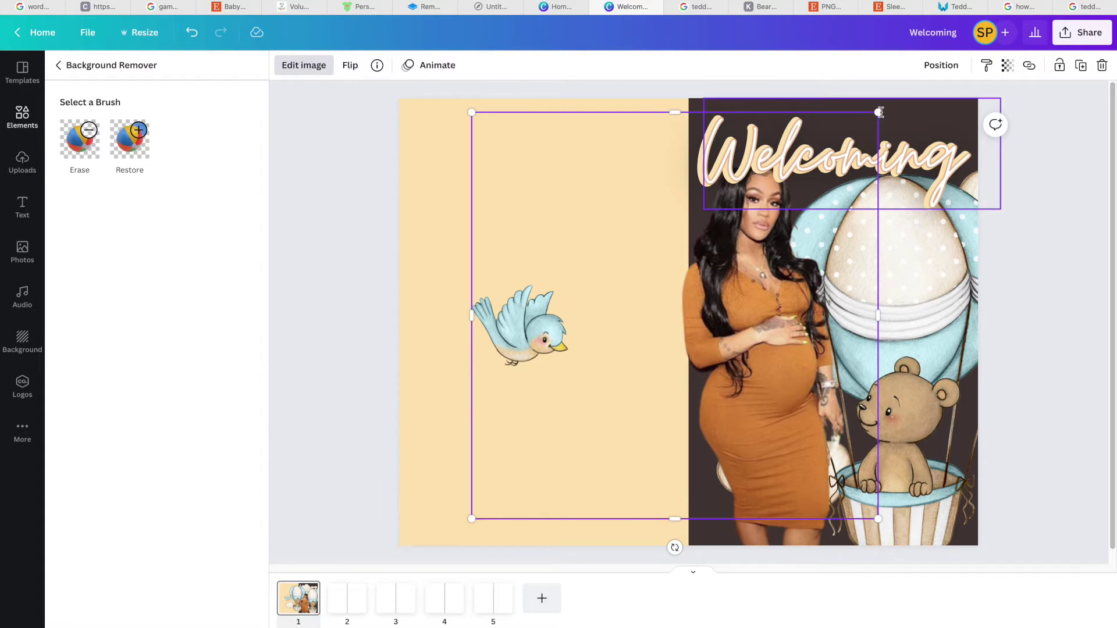
drag(680, 116, 692, 278)
drag(847, 400, 599, 395)
drag(540, 519, 535, 379)
click(335, 390)
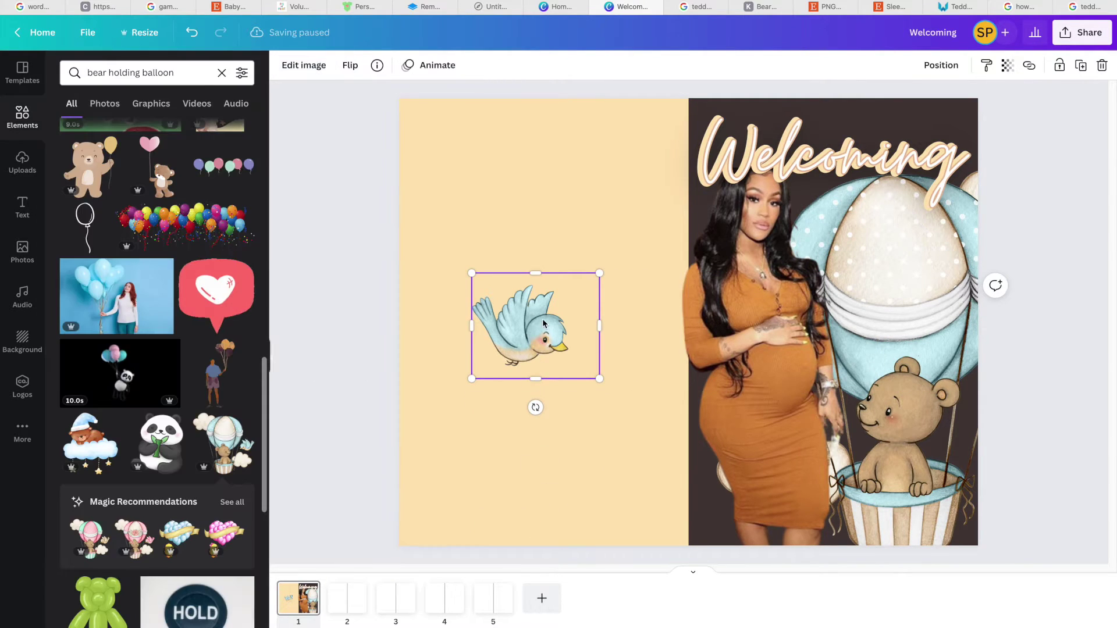
Step: Place the bird over the mother-to-be's lower dress beside the basket, tilt it upward and enlarge it
drag(534, 321, 771, 466)
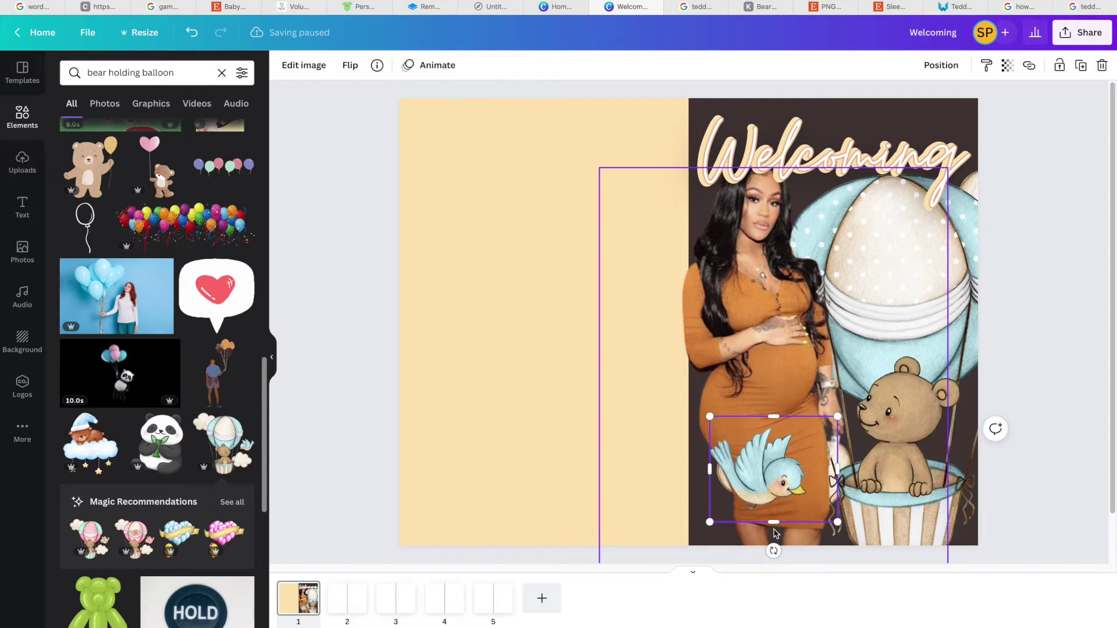
drag(773, 542, 814, 525)
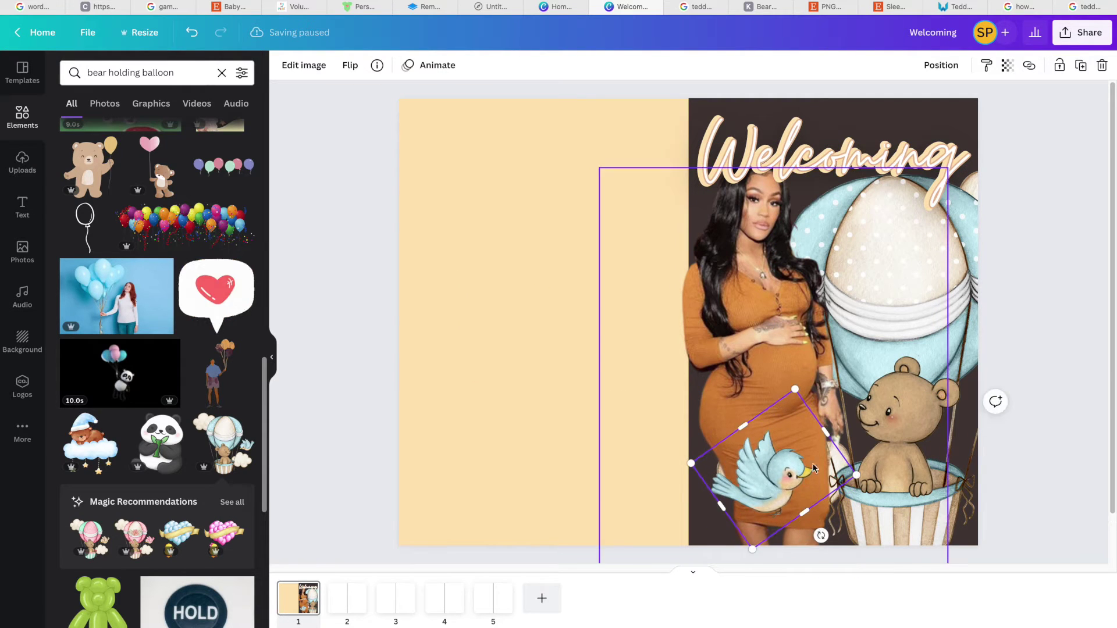
drag(857, 475, 894, 474)
drag(789, 478, 782, 458)
Step: Make another copy of the hot-air balloon graphic from the dark half and place it across the cream half
click(902, 407)
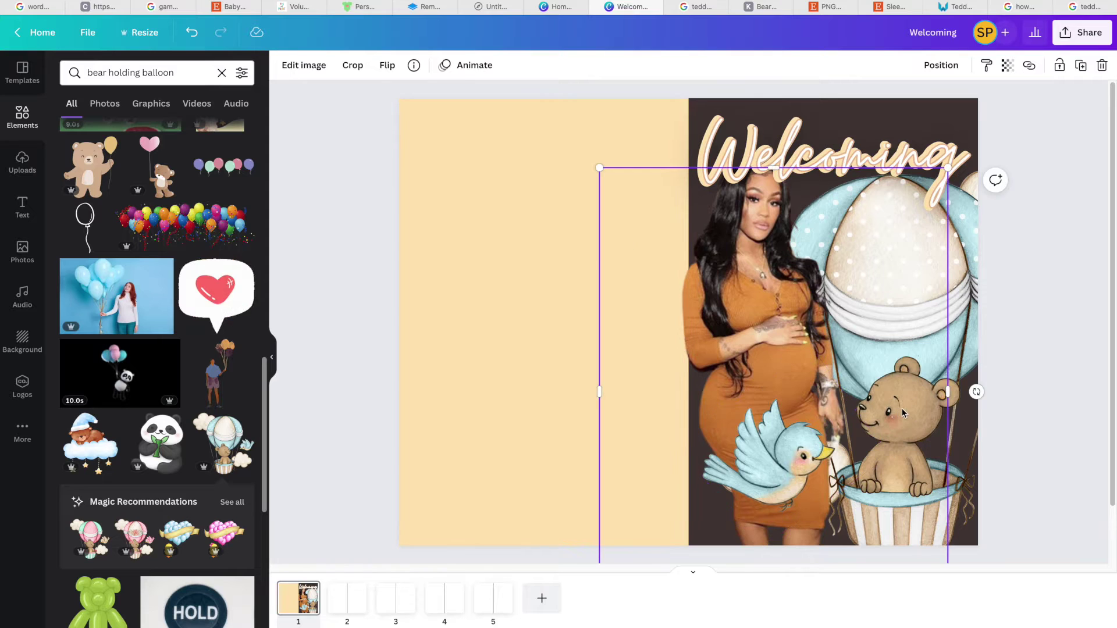
click(838, 151)
click(977, 277)
drag(977, 278, 668, 247)
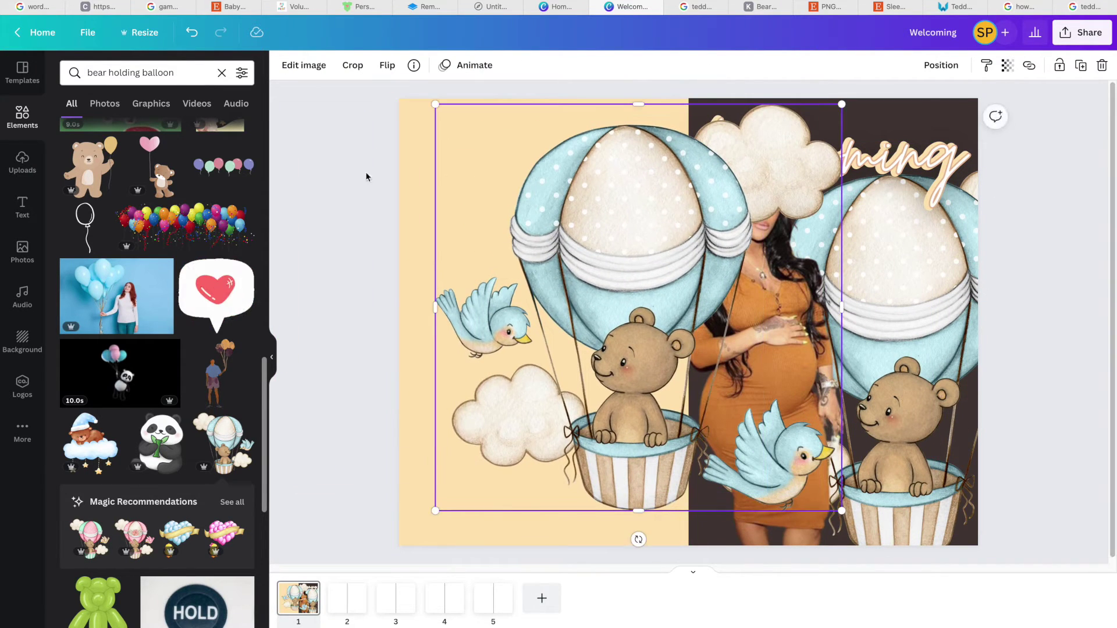
Step: Erase everything except the lower cloud from the copied balloon graphic with the size 100 Background Remover brush, and crop its empty area
click(299, 65)
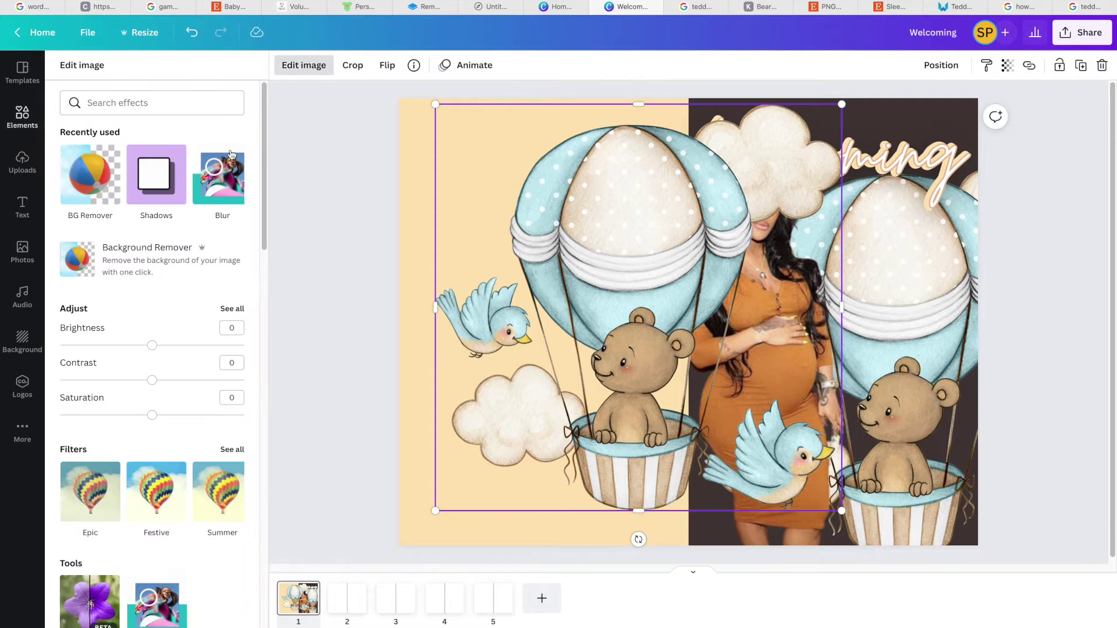
click(101, 158)
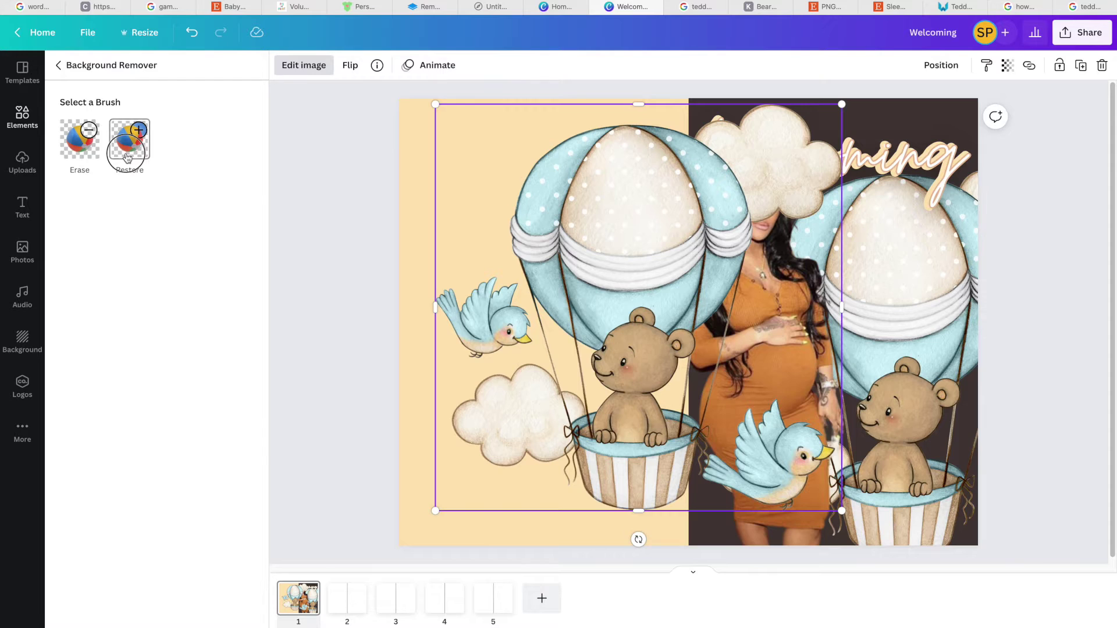
click(79, 143)
drag(153, 211, 255, 210)
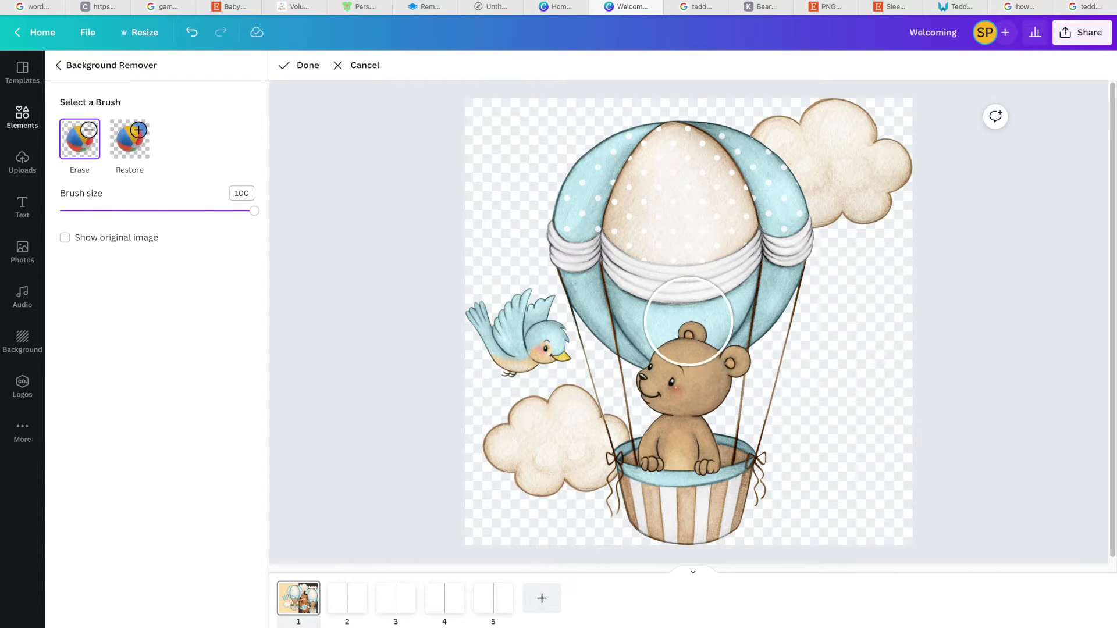
mouse_move(654, 174)
mouse_down()
mouse_move(610, 190)
mouse_move(512, 319)
mouse_move(560, 253)
mouse_move(616, 296)
mouse_move(718, 100)
mouse_up()
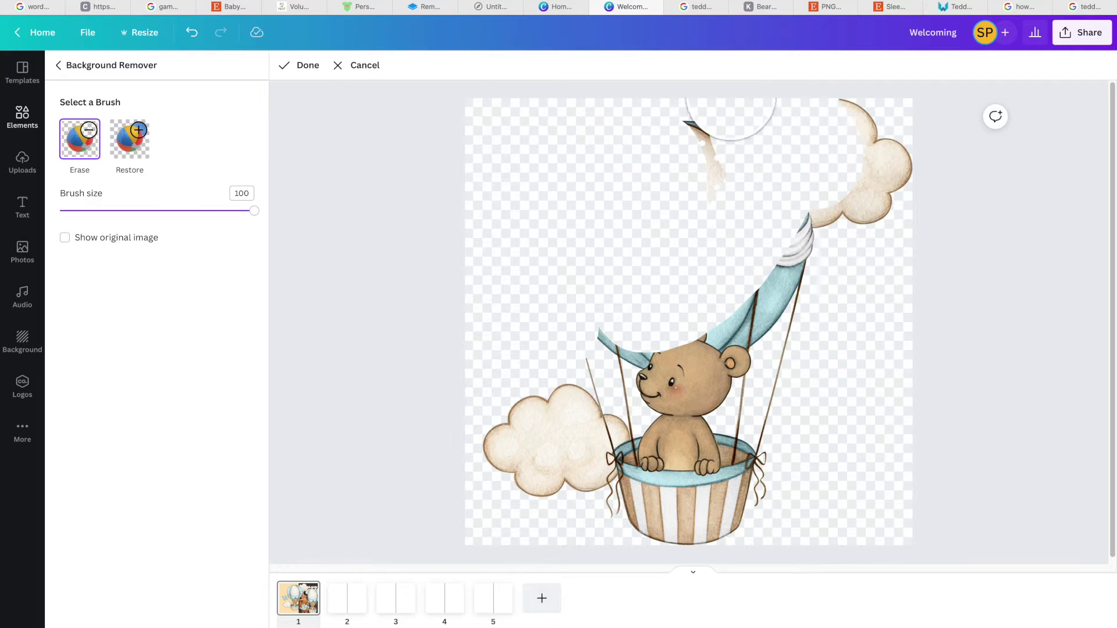
mouse_move(815, 124)
mouse_down()
mouse_move(853, 217)
mouse_move(738, 272)
mouse_move(751, 370)
mouse_up()
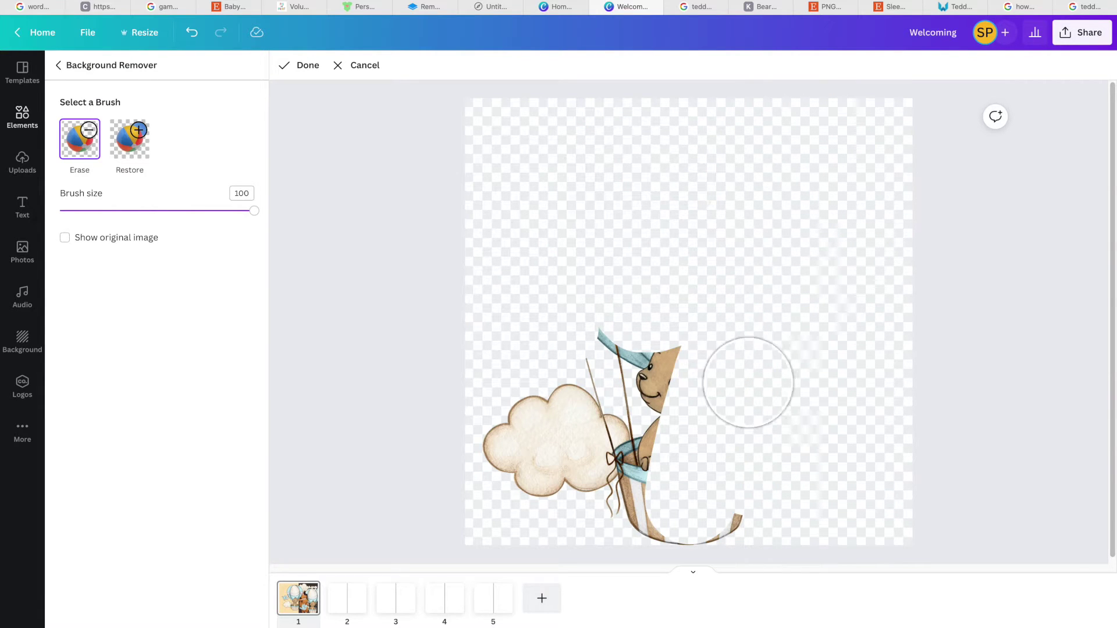
mouse_move(622, 340)
mouse_down()
mouse_move(655, 363)
mouse_move(669, 405)
mouse_move(623, 360)
mouse_move(670, 399)
mouse_move(680, 435)
mouse_move(652, 496)
mouse_up()
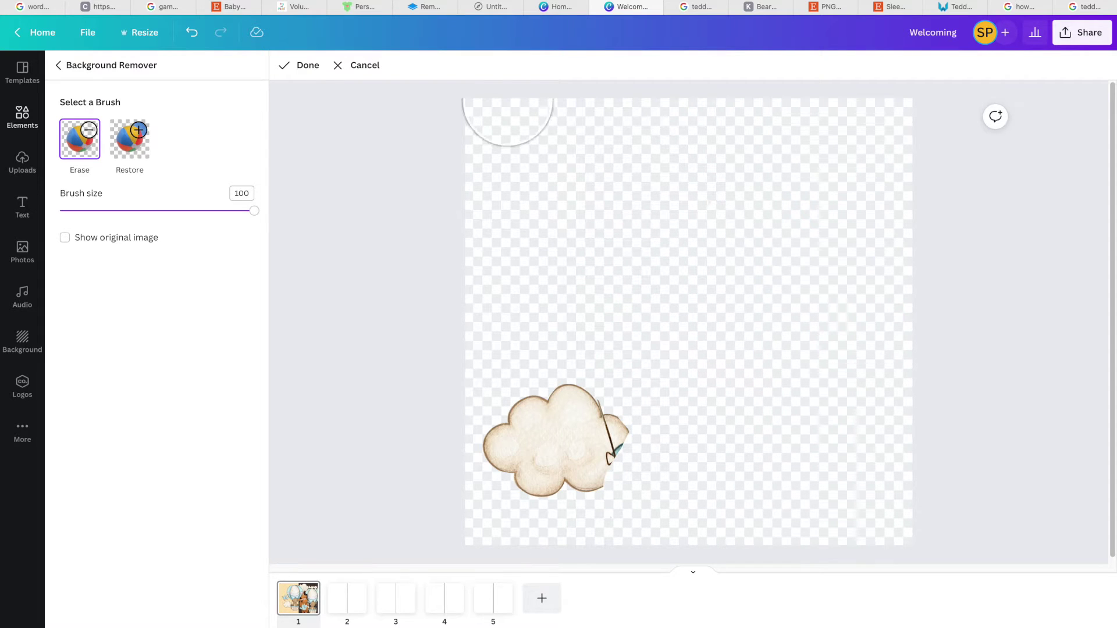
click(307, 64)
drag(631, 110, 638, 349)
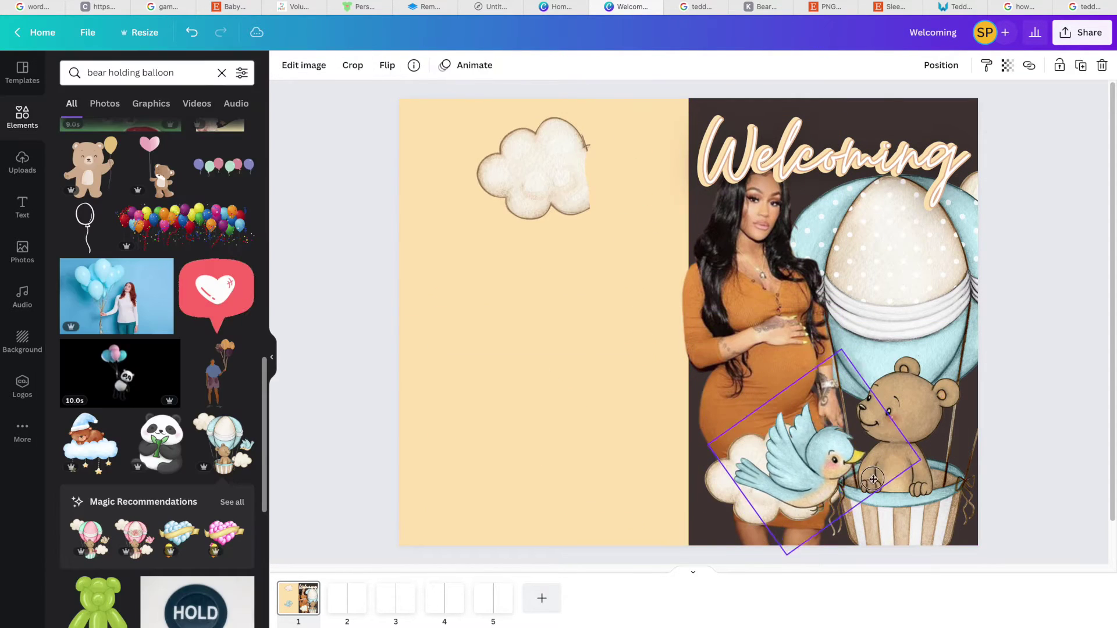
Step: Position and tilt the bird and the cloud behind it beside the bear's basket, and delete the spare cloud on the cream half
drag(873, 481, 880, 482)
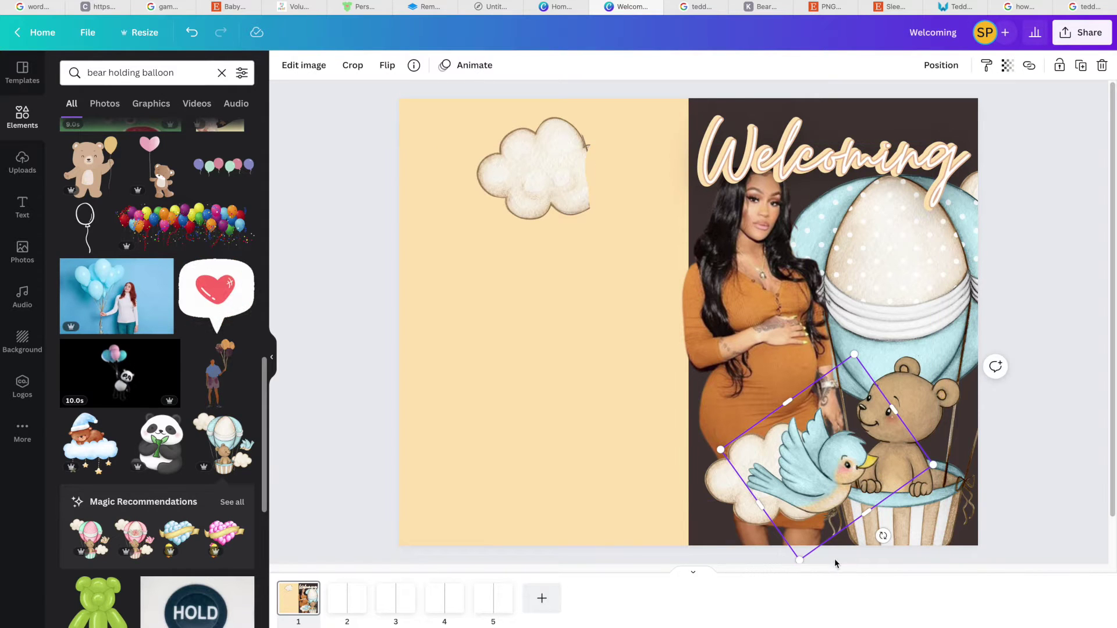
drag(883, 536, 893, 526)
click(730, 497)
drag(730, 497, 710, 511)
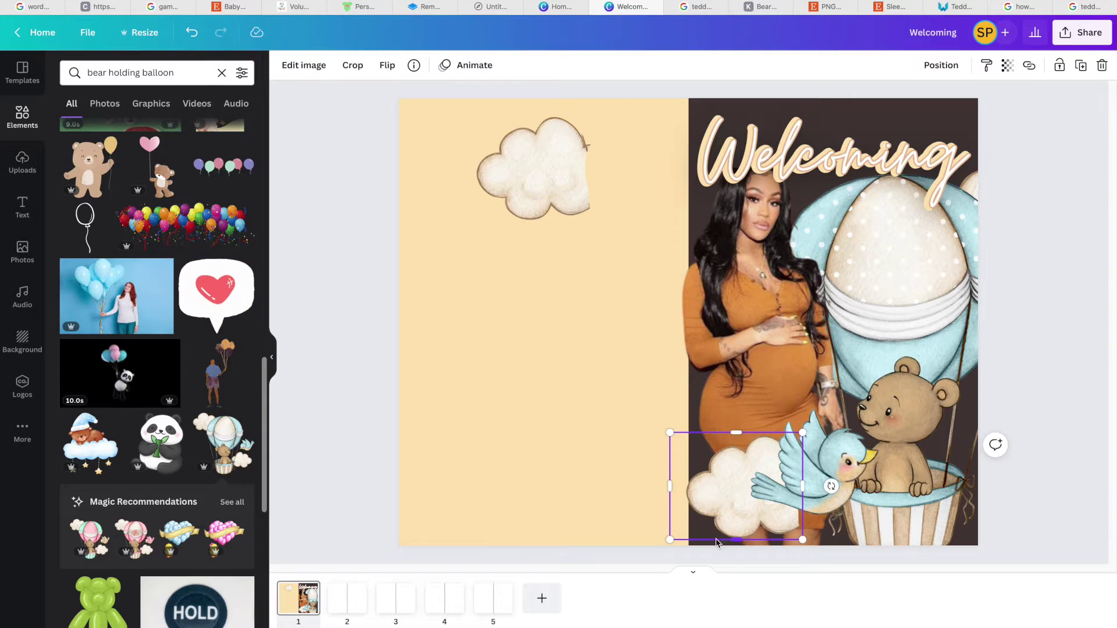
mouse_move(831, 486)
mouse_down()
mouse_move(840, 494)
mouse_move(820, 501)
mouse_move(826, 482)
mouse_move(814, 480)
mouse_up()
mouse_move(863, 532)
mouse_down()
mouse_move(836, 532)
mouse_move(863, 532)
mouse_up()
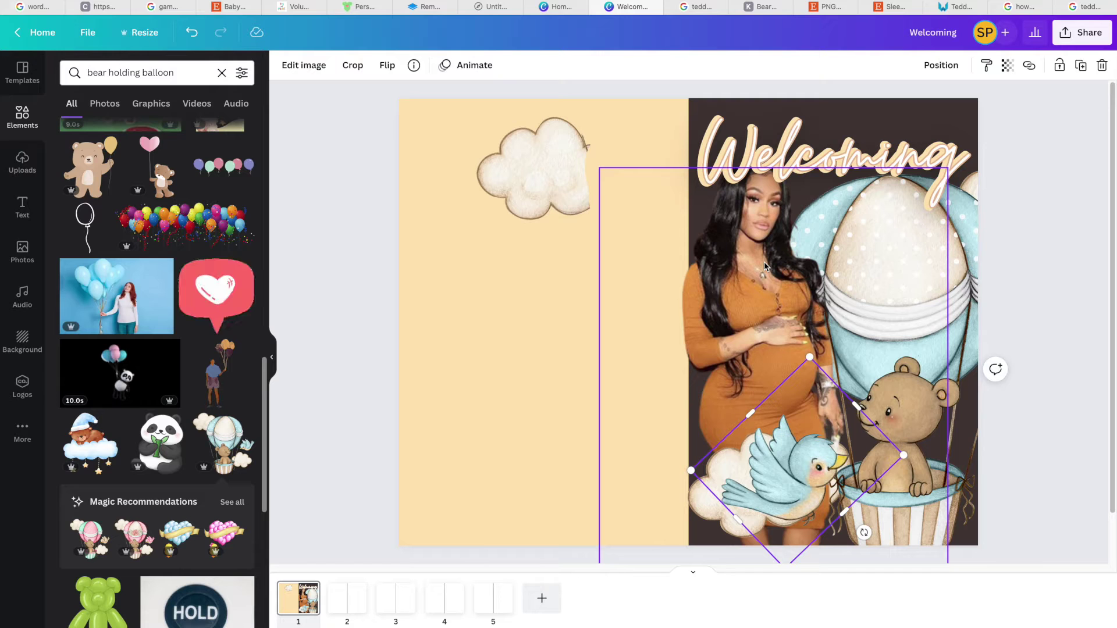
click(549, 159)
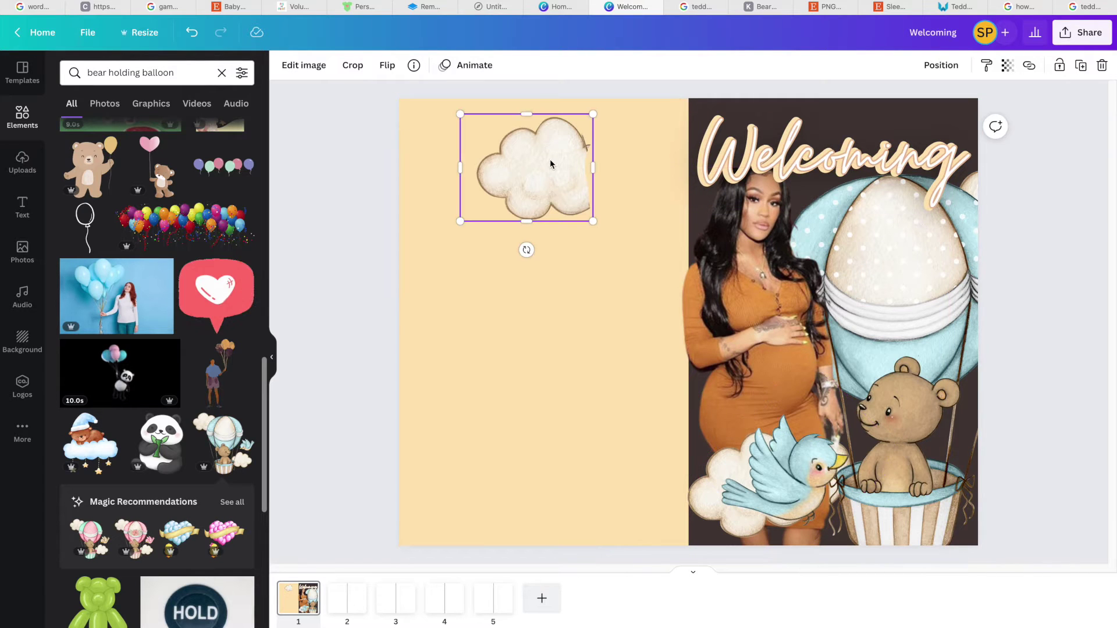
key(Delete)
Step: Duplicate the white "Welcoming" text onto the cream half and replace it with "Baby" and the baby's name on one line
click(766, 142)
key(super+d)
drag(769, 152, 453, 226)
double_click(452, 227)
text(Ba)
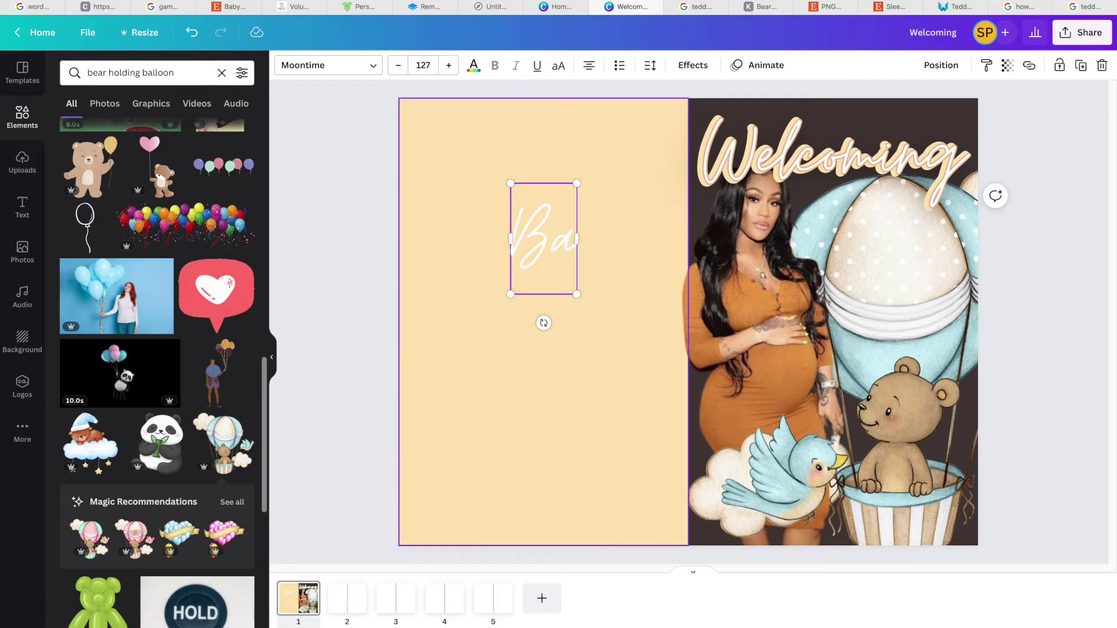
text(by Hezikiah)
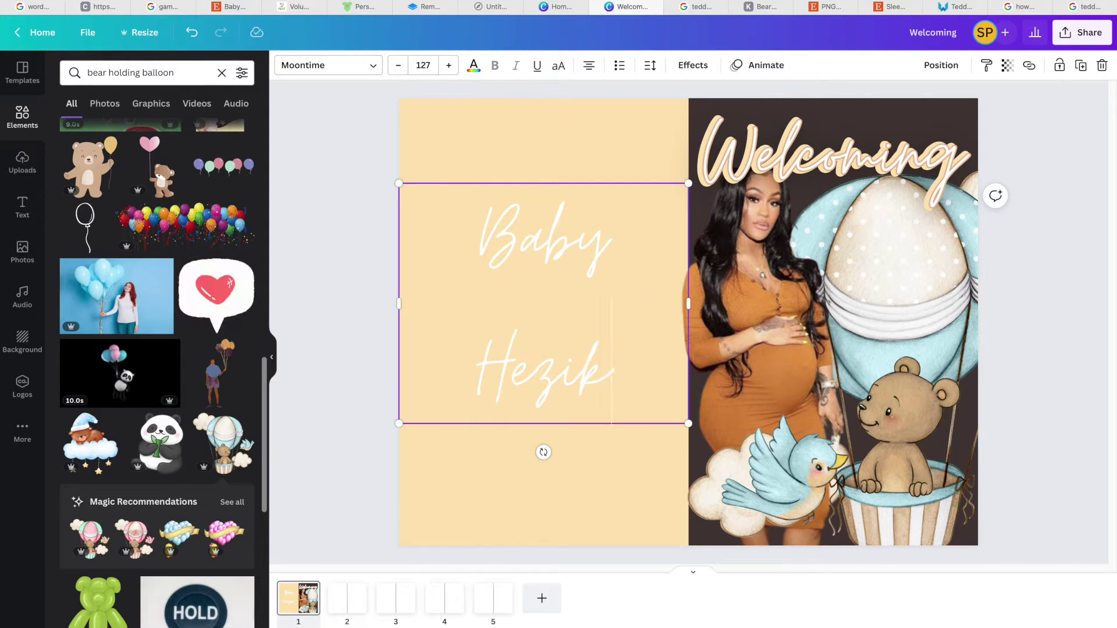
drag(684, 299, 748, 262)
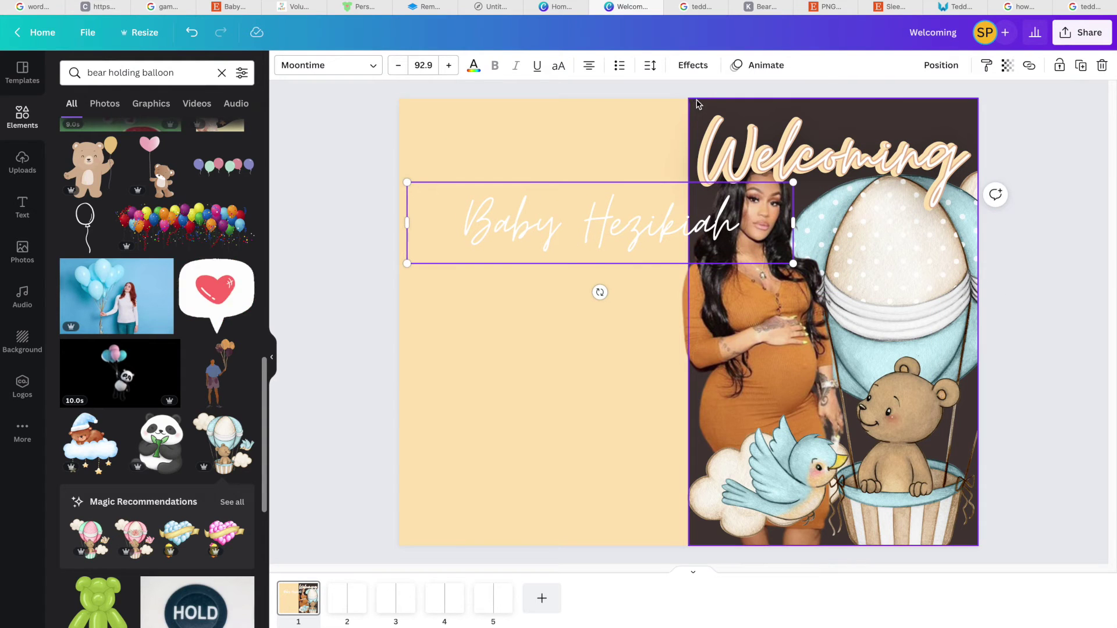
Step: Lock the cream background shape and arrange the "Welcoming" title on it directly above the baby name text
click(698, 105)
click(1081, 67)
key(Delete)
click(914, 121)
click(687, 115)
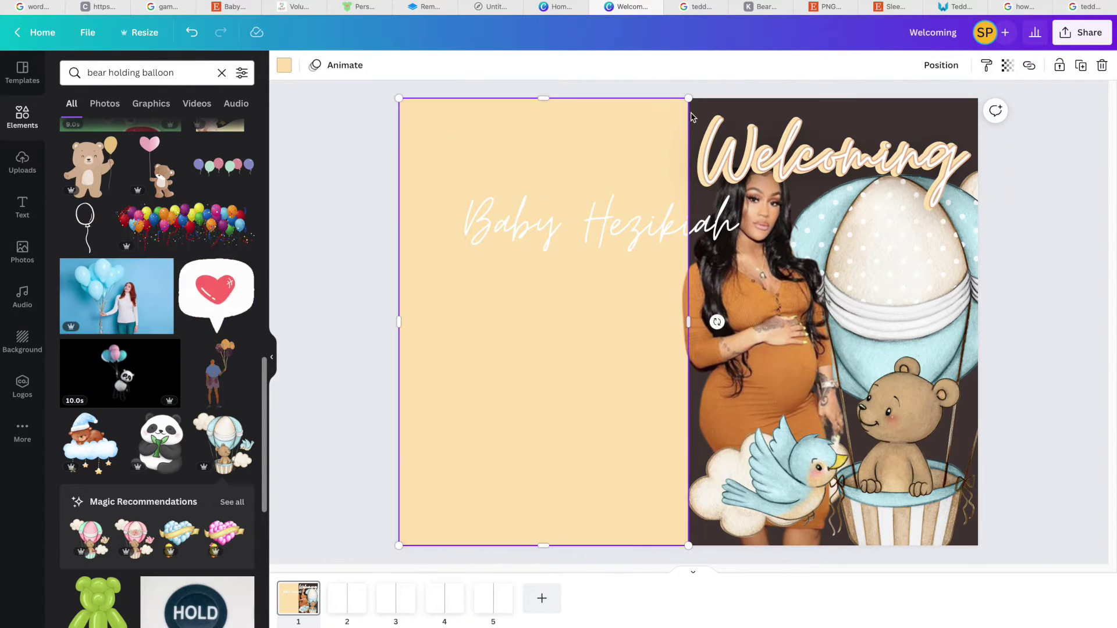
click(1060, 64)
drag(877, 147, 594, 150)
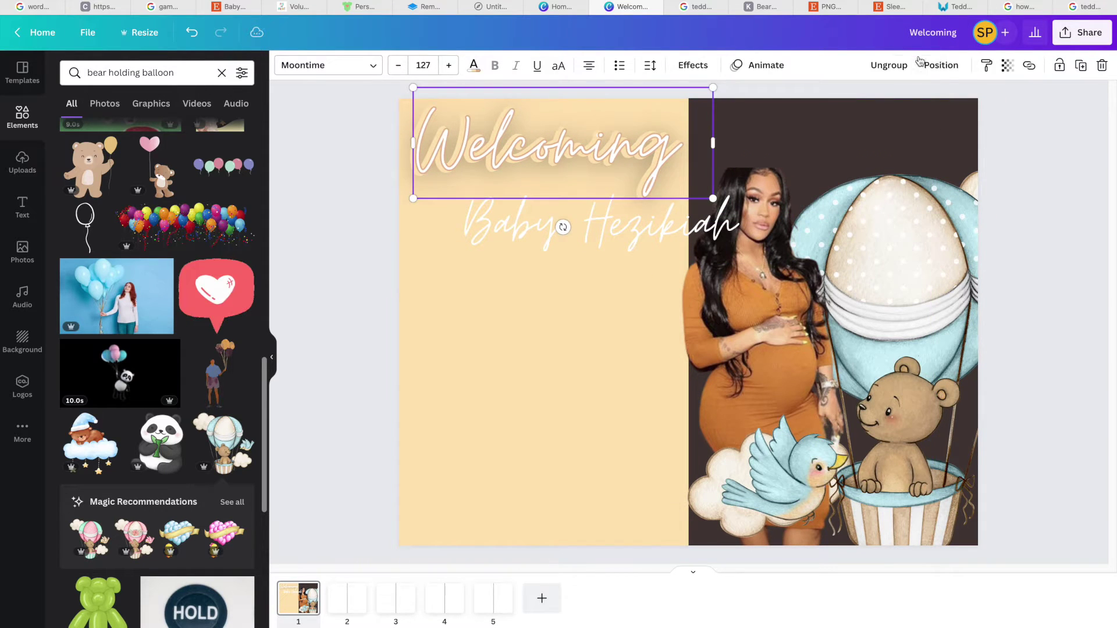
drag(650, 226, 602, 211)
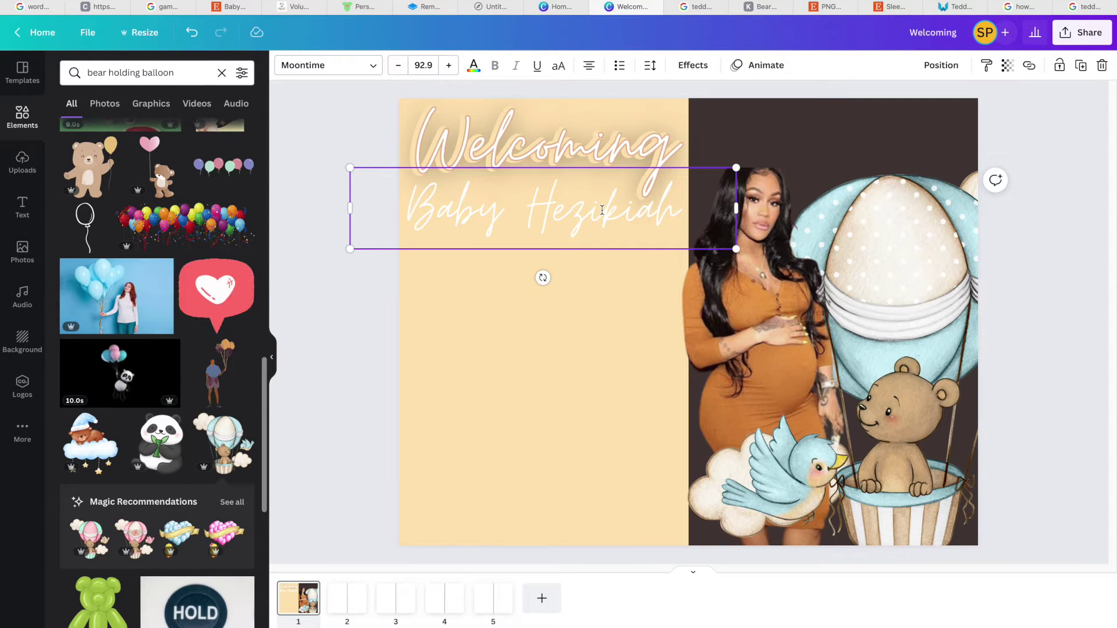
Step: Apply the Lift effect to the baby name text and align a thick Hollow-effect copy in cream with it
click(692, 65)
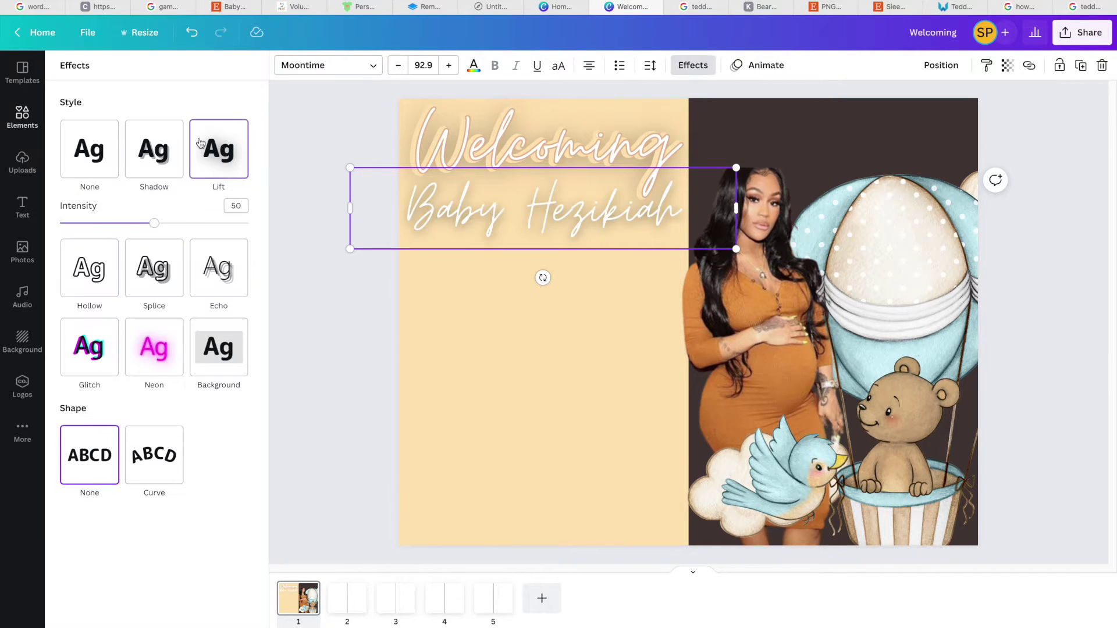
drag(470, 238, 486, 239)
click(95, 277)
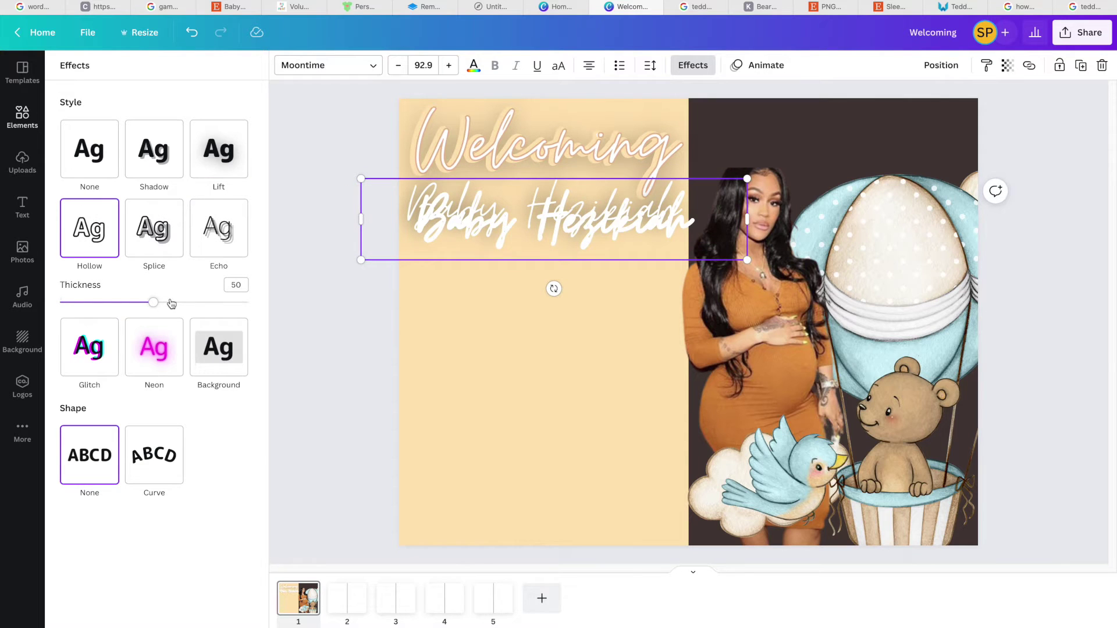
click(449, 65)
click(473, 66)
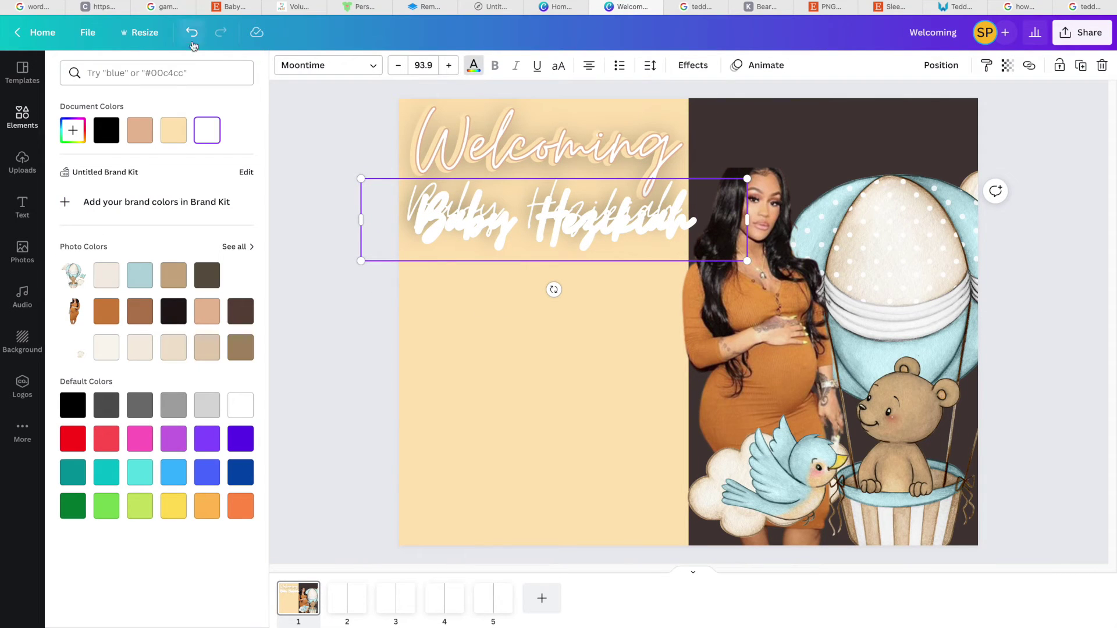
click(174, 130)
drag(521, 249, 509, 226)
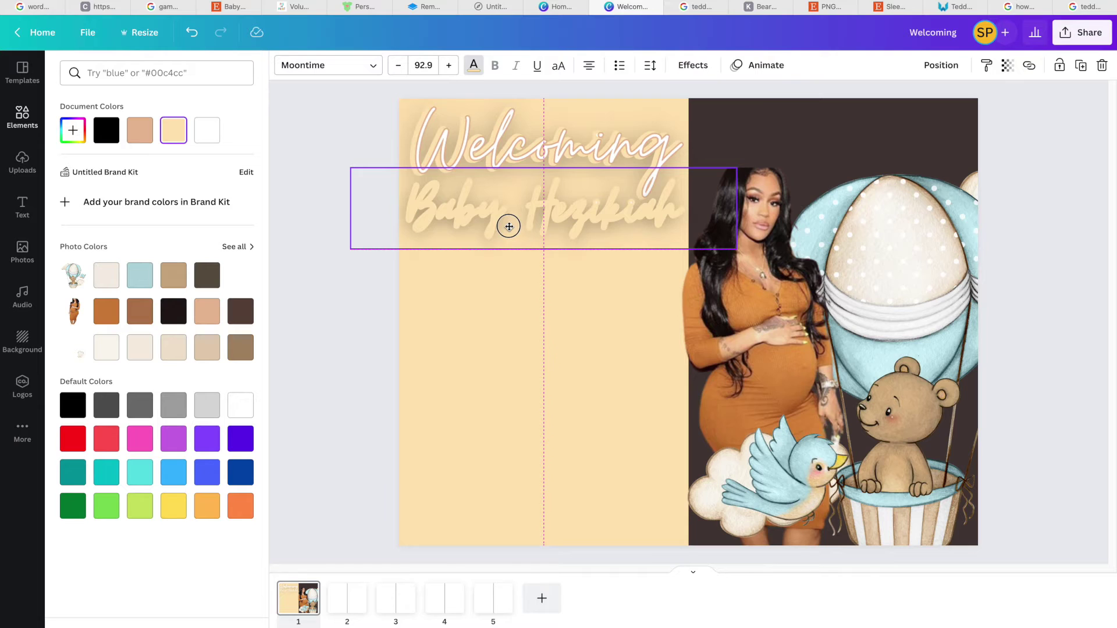
Step: Duplicate the cream name layer, colour the copy dusty pink like the title's outline, and align it over the cream layer
key(super+d)
click(140, 310)
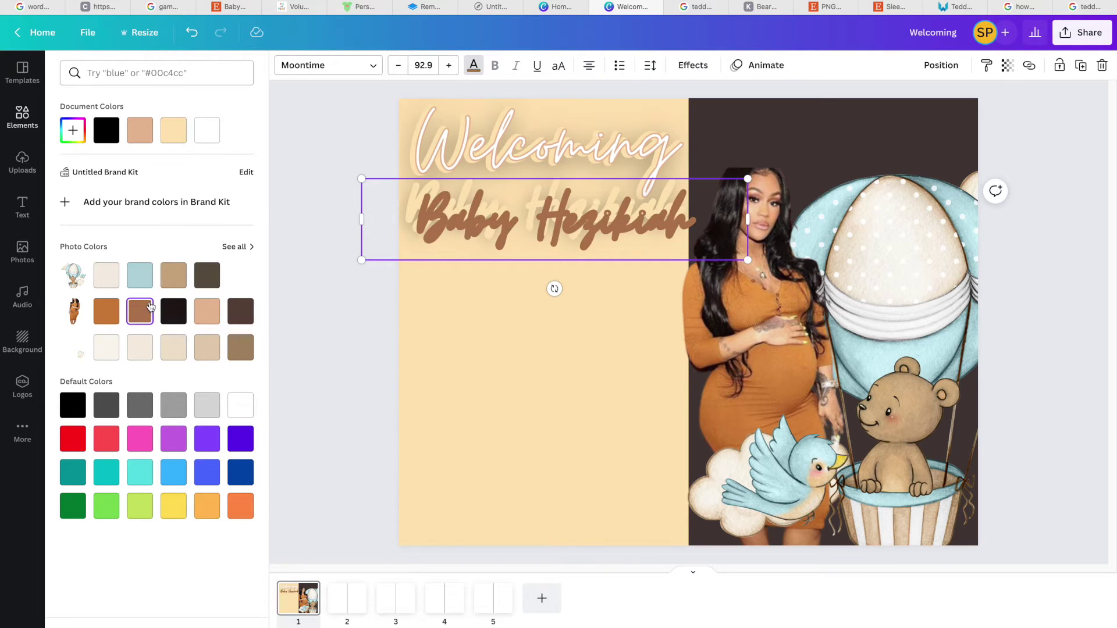
click(237, 347)
click(459, 157)
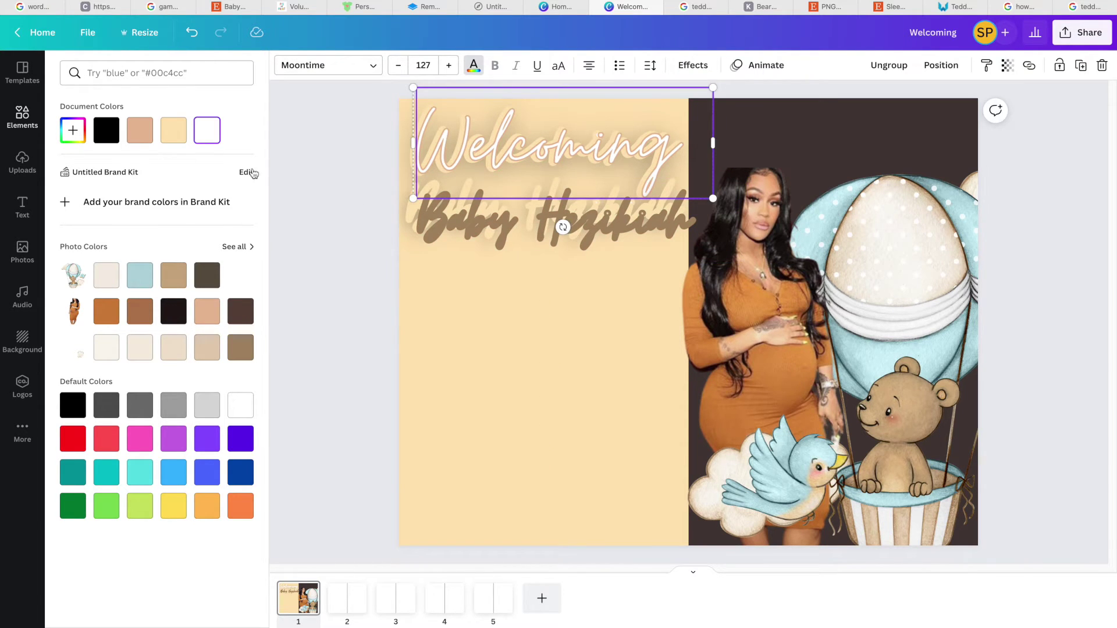
click(138, 132)
click(560, 223)
click(140, 130)
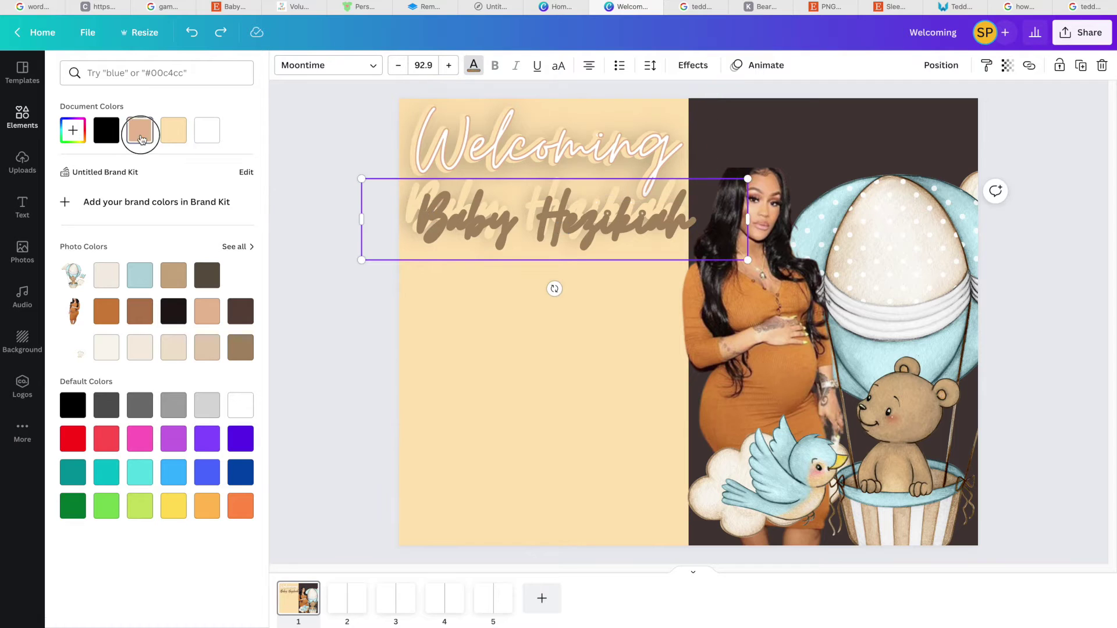
drag(500, 215, 497, 204)
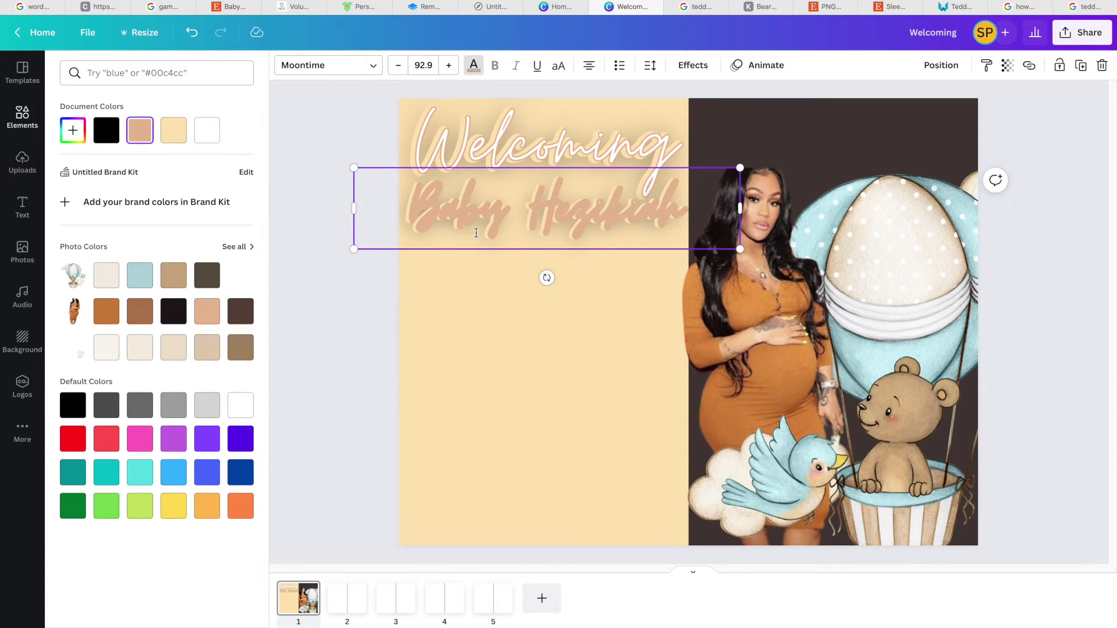
Step: Overlay a thin white copy of the baby name with no text effect on the dusty pink layer
click(693, 65)
click(92, 150)
key(ctrl+d)
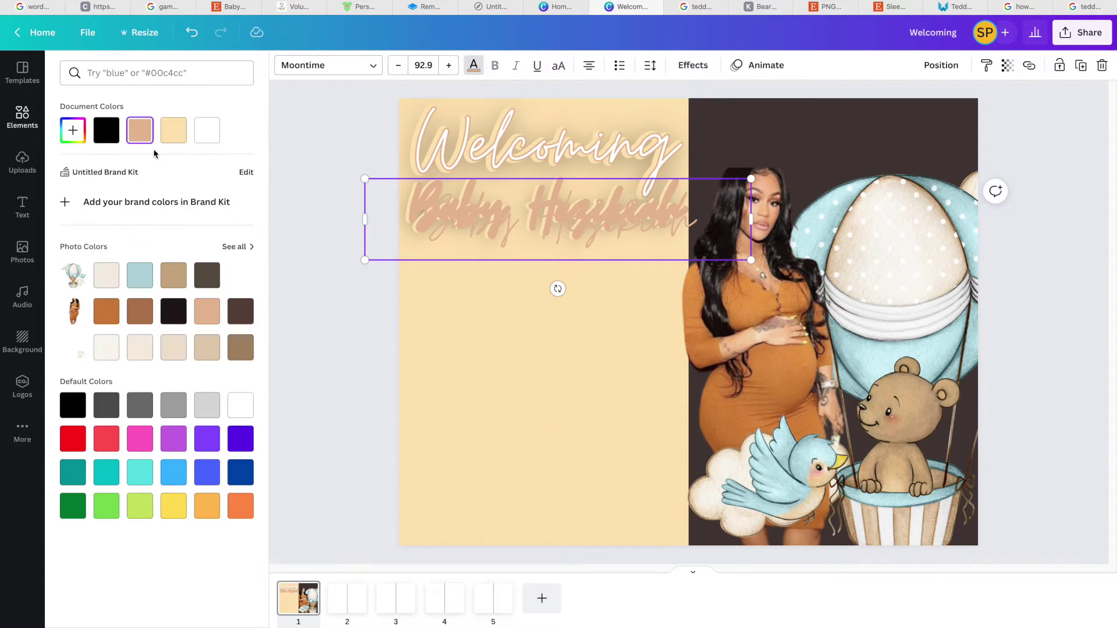
click(518, 322)
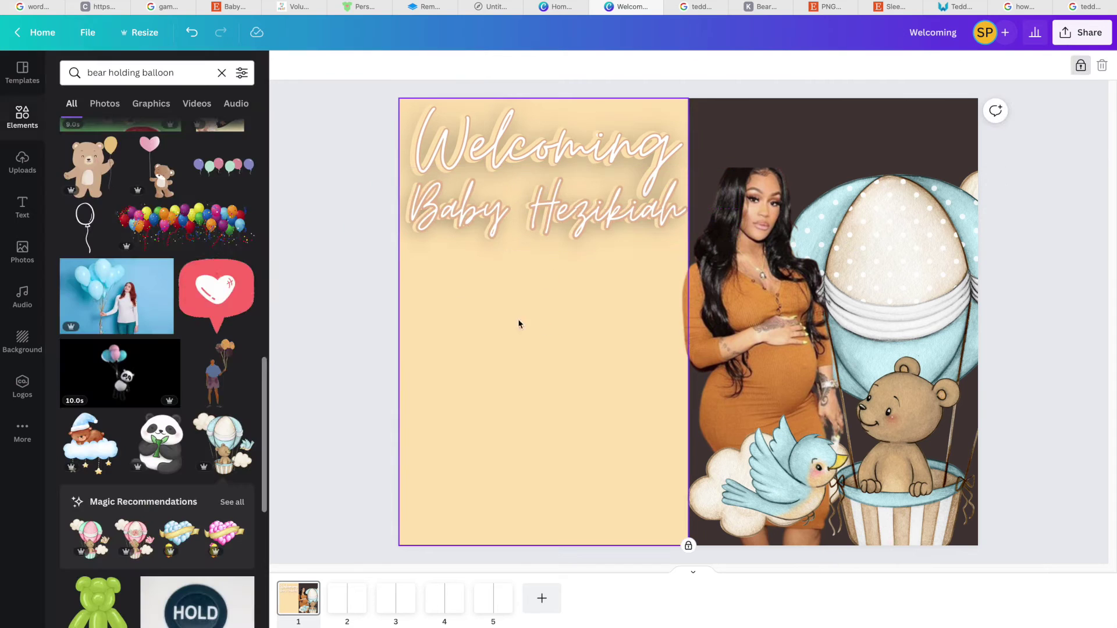
click(429, 218)
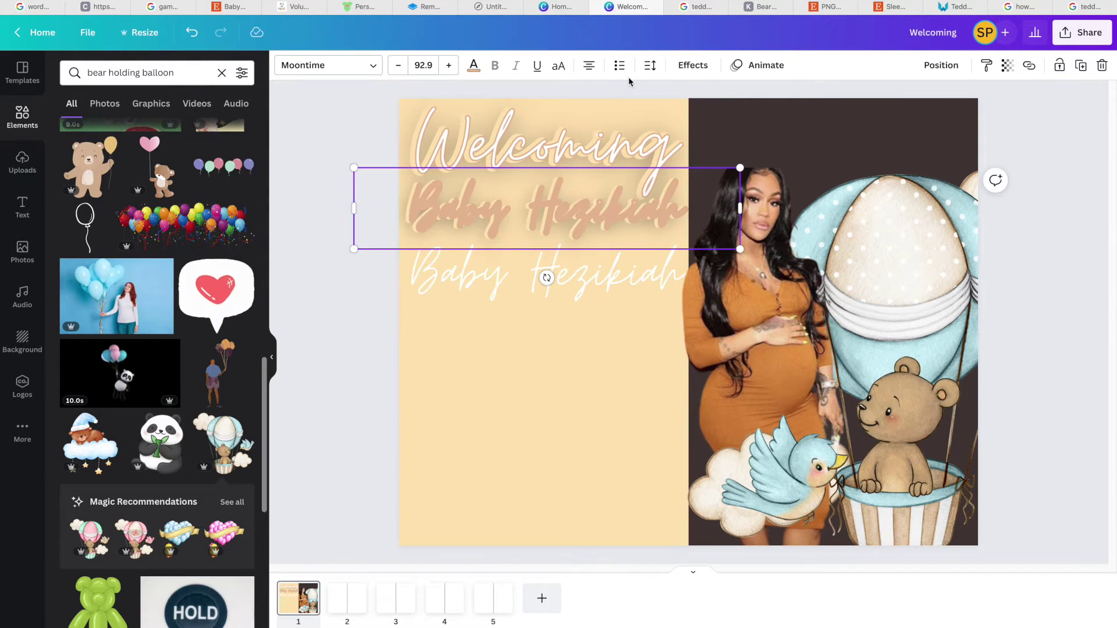
click(693, 65)
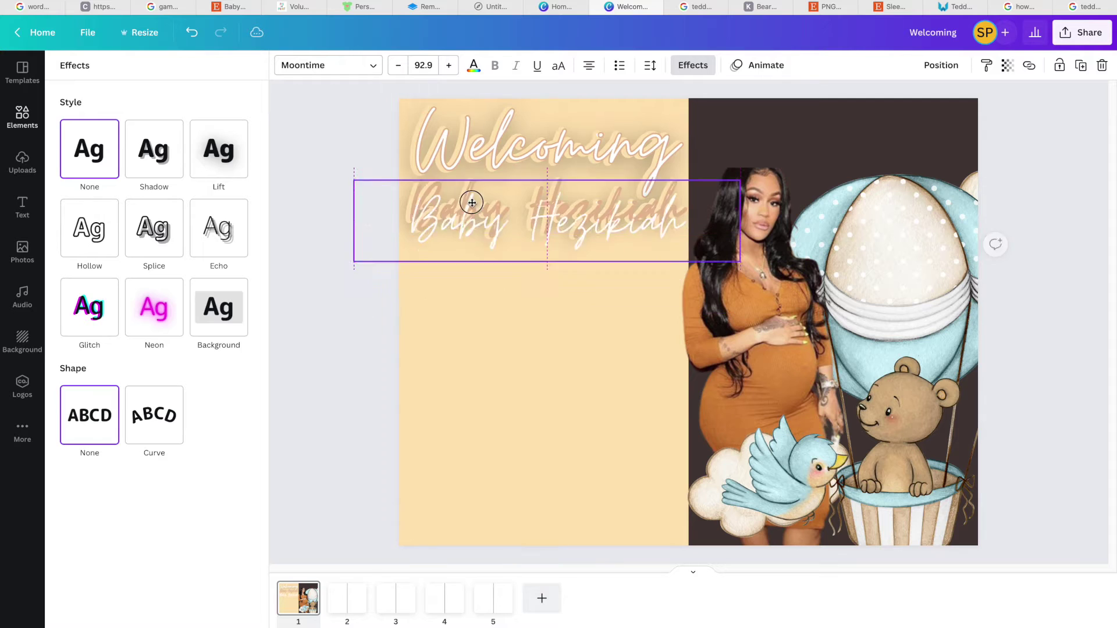
click(442, 267)
drag(412, 207, 412, 207)
Step: Move the title and the layered baby name onto the dark half, scaling the name down to fit beneath "Welcoming"
drag(641, 174, 641, 231)
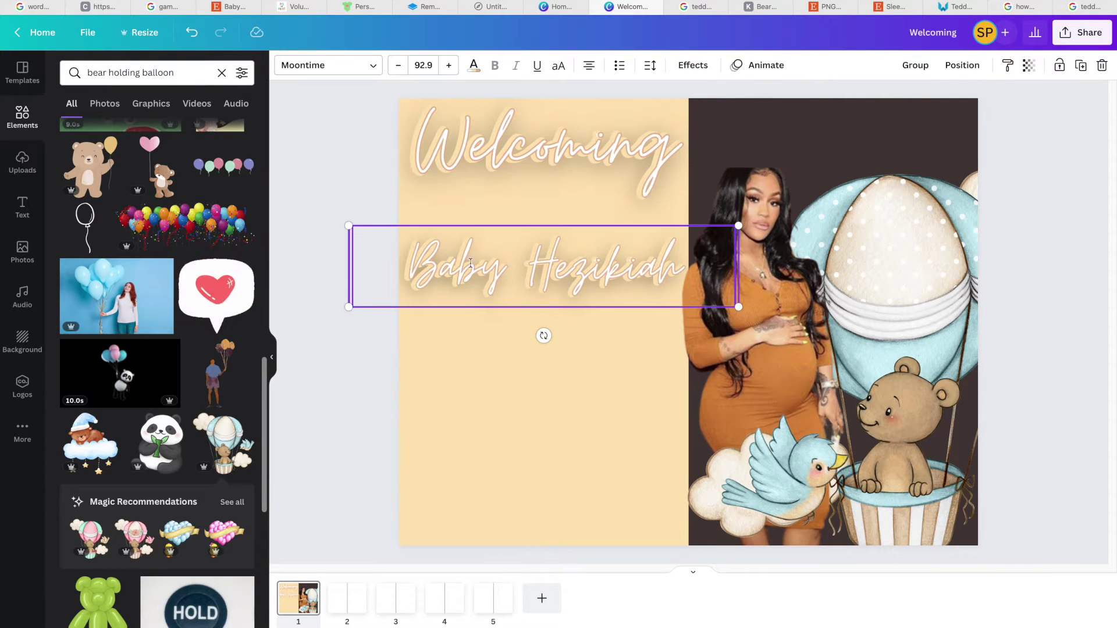
drag(583, 146, 871, 145)
drag(631, 273, 948, 208)
drag(1050, 240, 1020, 250)
drag(920, 209, 925, 212)
Step: Lower the mother-to-be's photo beneath the name text and scale it down slightly
click(601, 170)
drag(601, 170, 628, 207)
drag(670, 260, 656, 257)
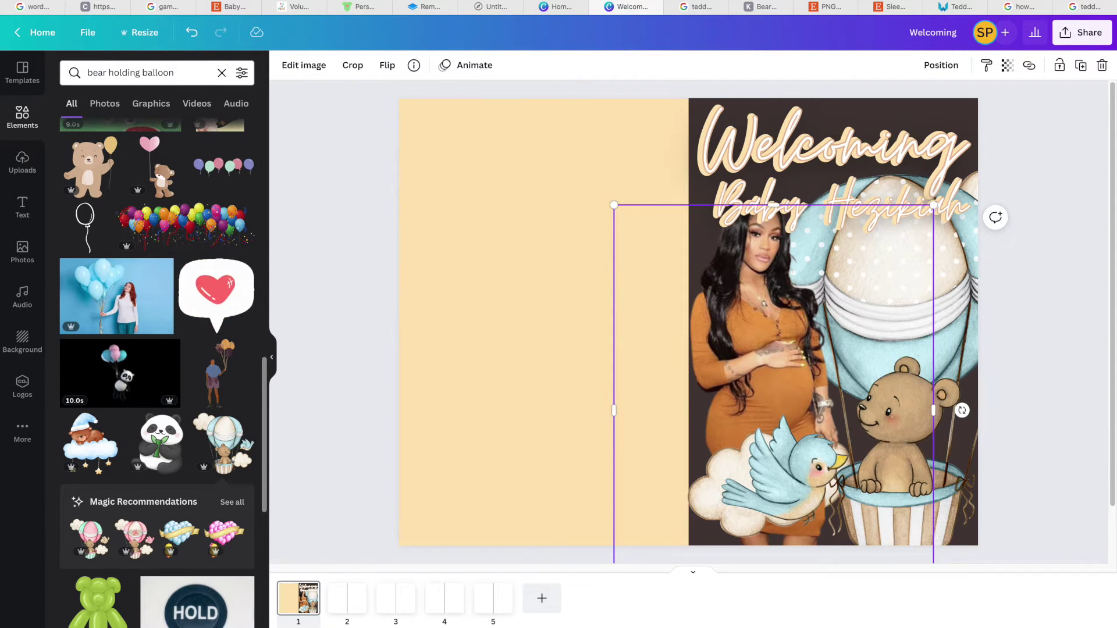
Step: Ungroup the baby name text and spread its white and dusty pink layers downward, apart from the cream layer
scroll(593, 446, up, 5)
scroll(688, 322, down, 3)
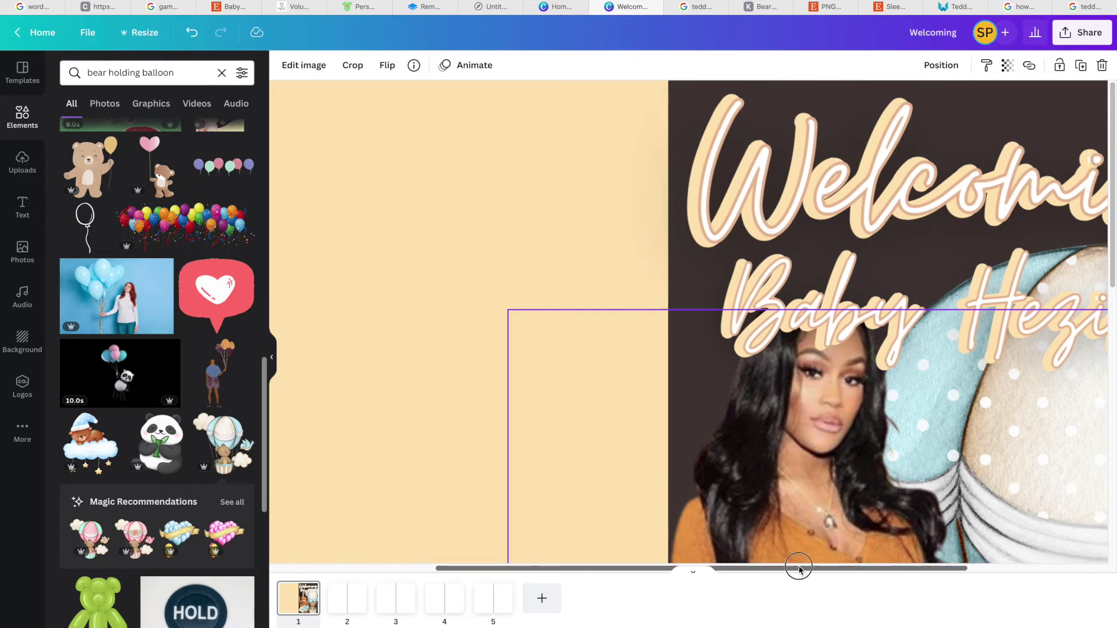
click(610, 308)
click(888, 65)
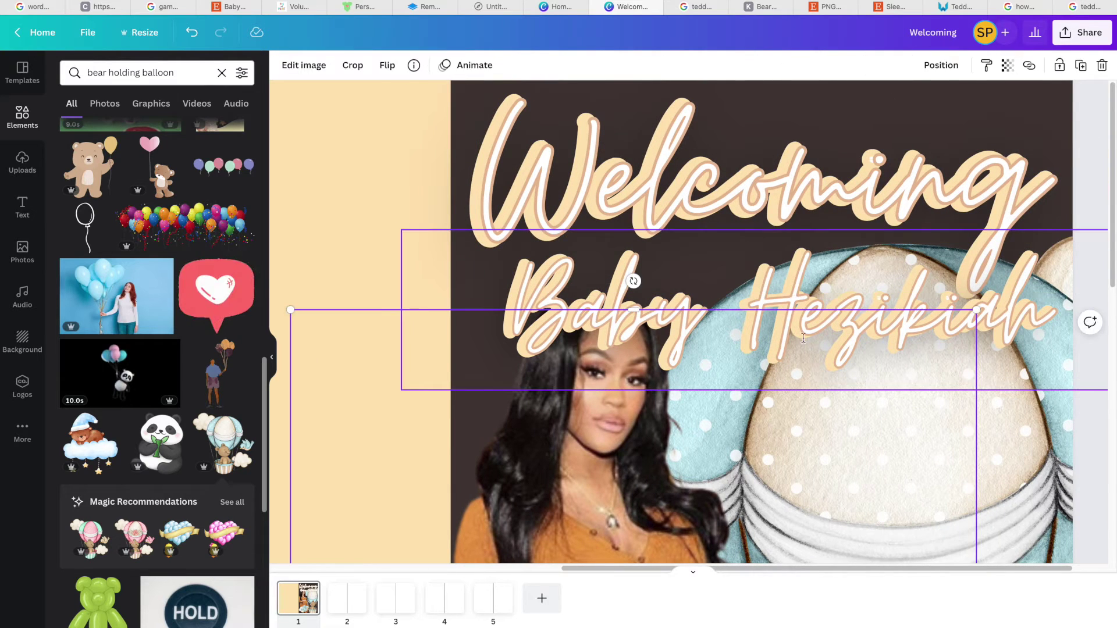
drag(803, 297, 802, 436)
drag(800, 323, 799, 381)
Step: Recolour the thick cream backing layer of the baby name to white
click(625, 258)
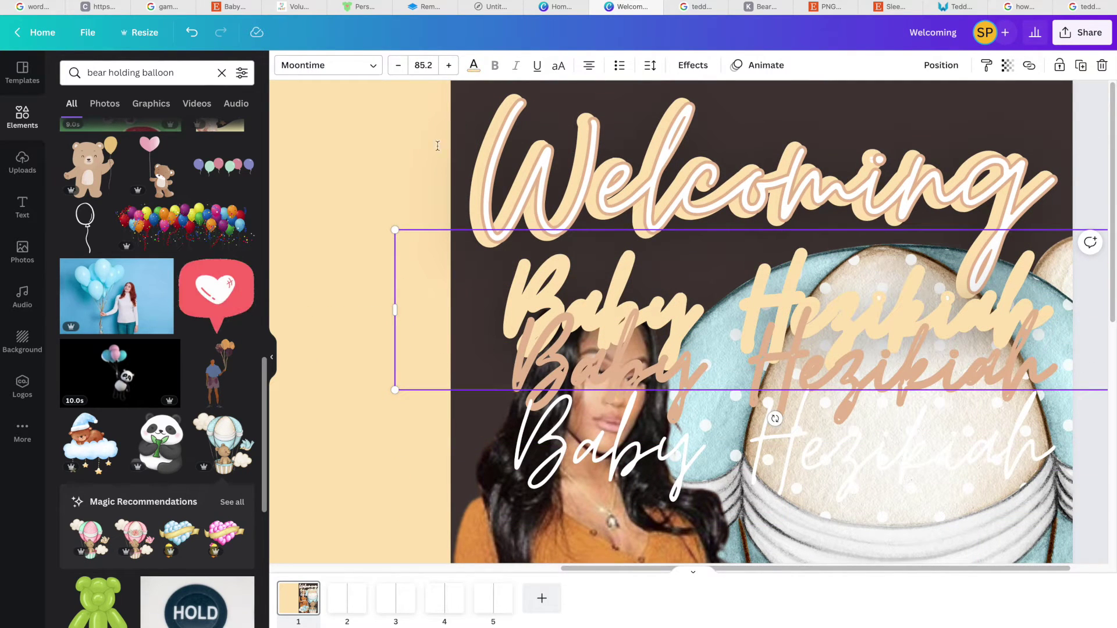
click(473, 65)
click(206, 130)
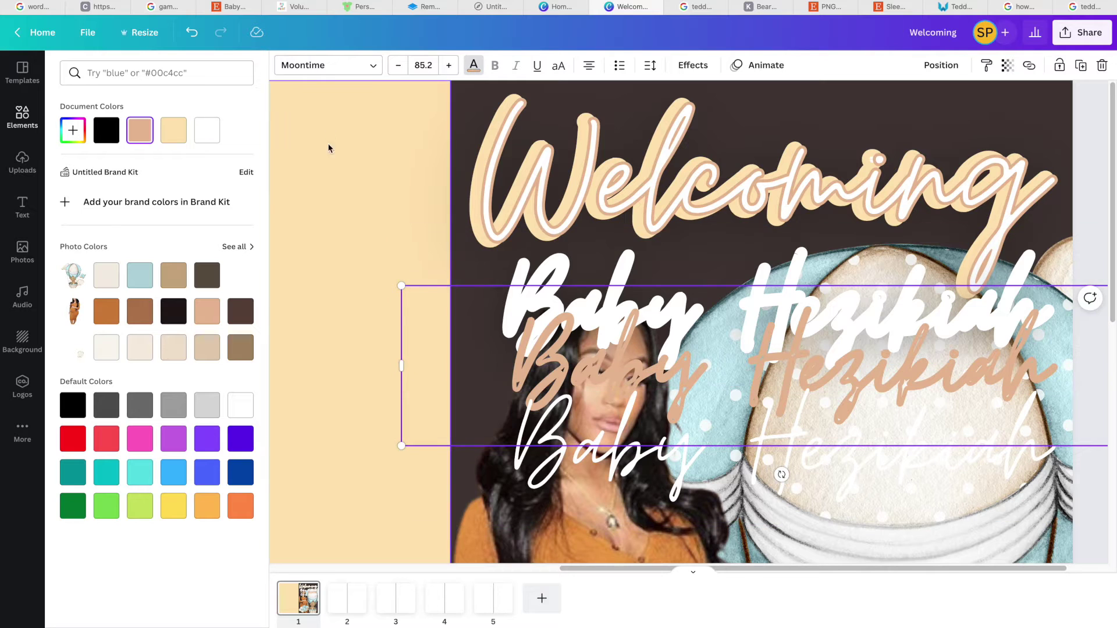
Step: Recolour the middle baby name layer dark brown and restack it with the thin white script over the white backing
click(238, 324)
drag(564, 343, 564, 288)
drag(623, 452, 618, 320)
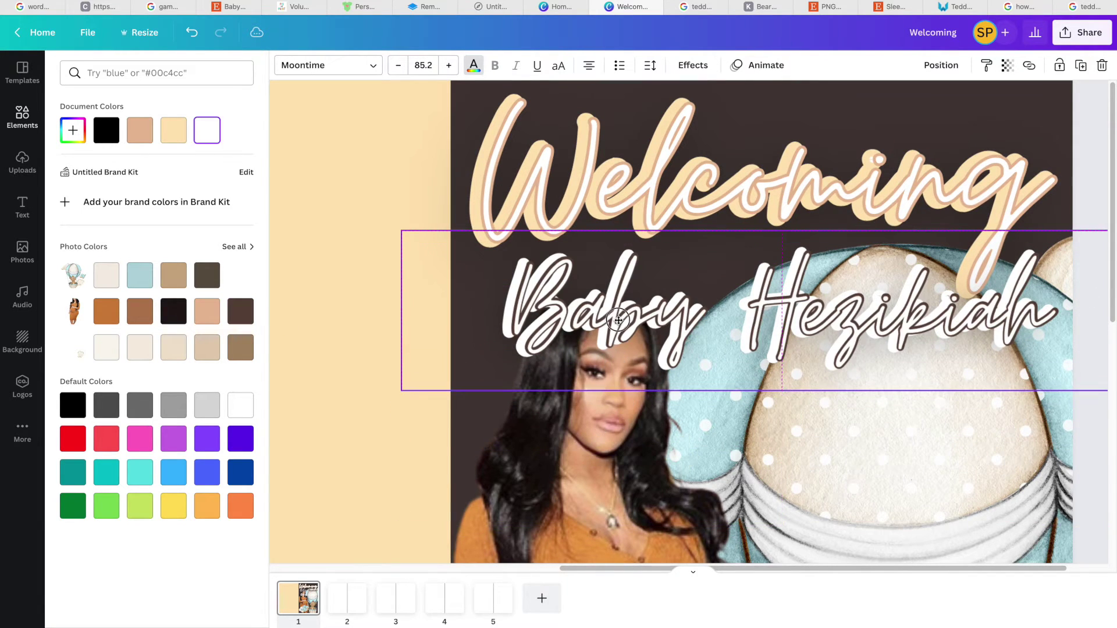
Step: Try cream, blue, light teal and black on the thin baby name script, then set it back to white
click(173, 133)
click(179, 474)
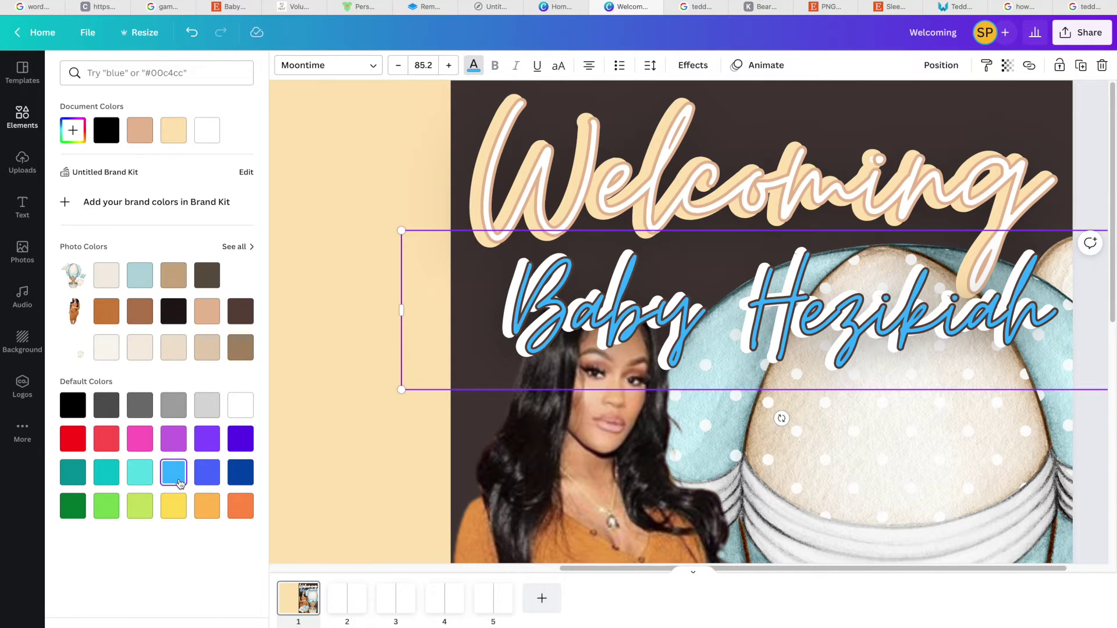
click(140, 283)
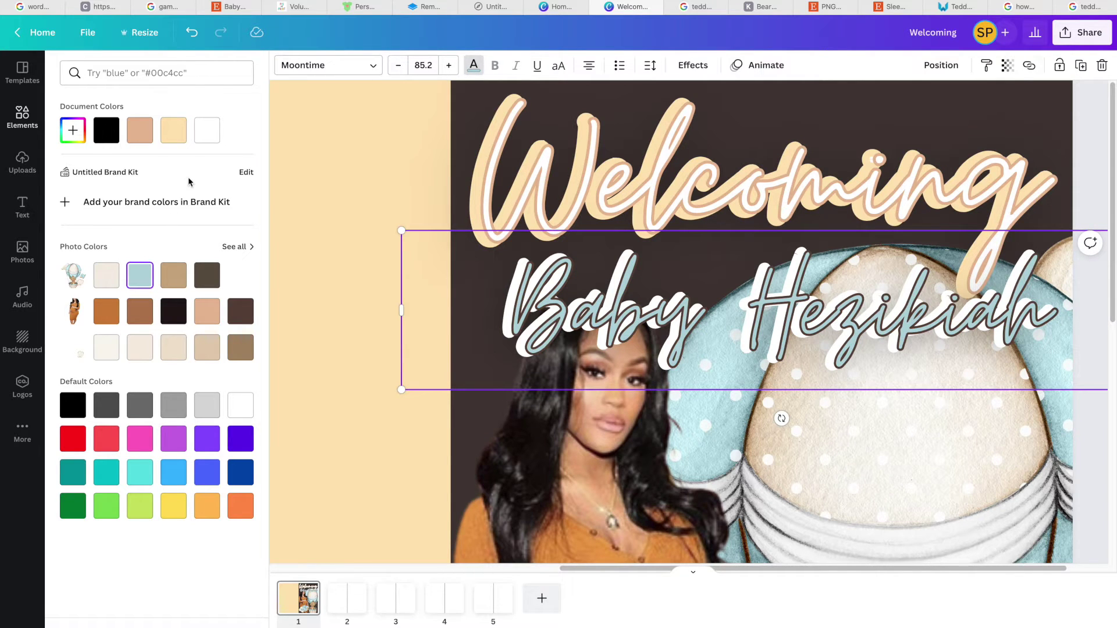
click(108, 133)
click(204, 142)
Step: Separate the baby name layers, recolour the backing dusty pink and the middle layer cream, and restack them
drag(600, 322, 605, 459)
click(581, 307)
drag(581, 307, 613, 327)
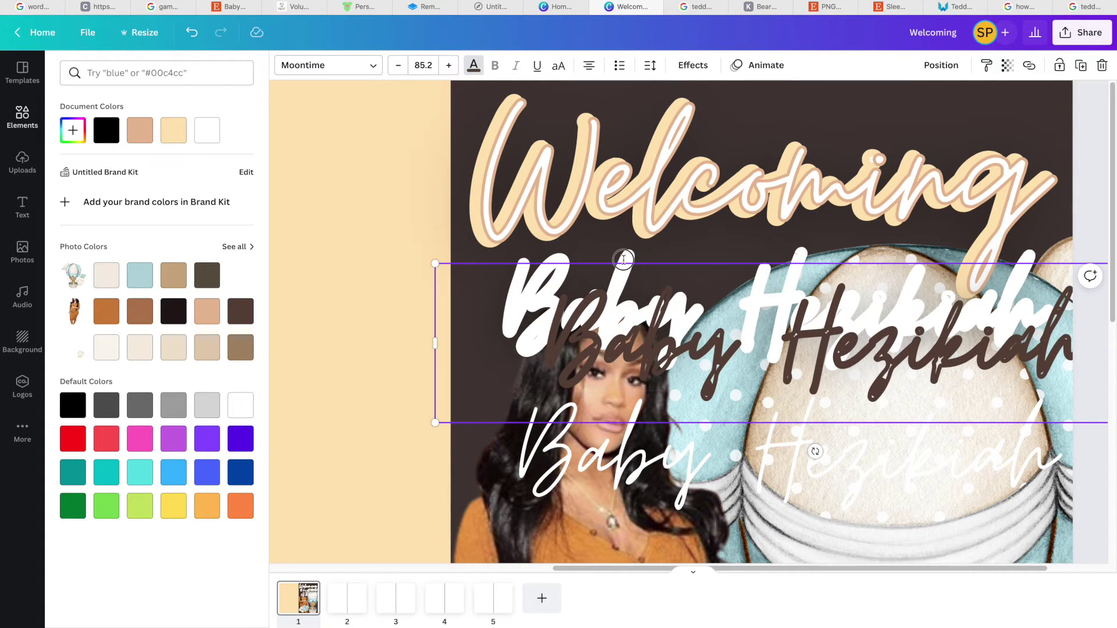
click(137, 135)
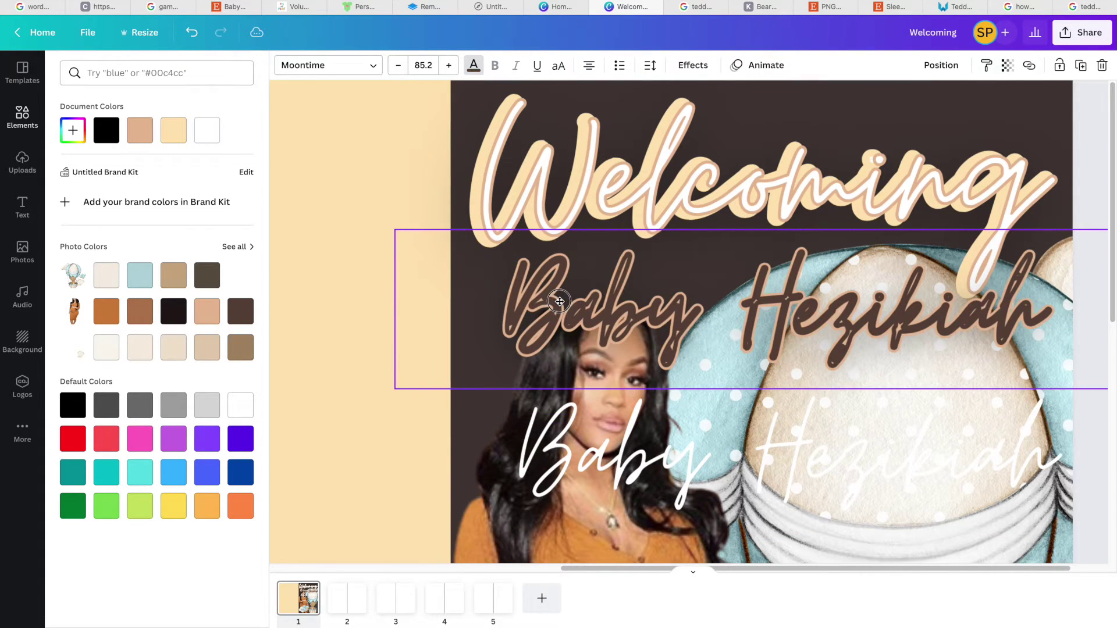
click(182, 143)
drag(588, 470, 585, 325)
Step: Try light teal, near-black and blue on the thin baby name script, ending with light teal
click(139, 275)
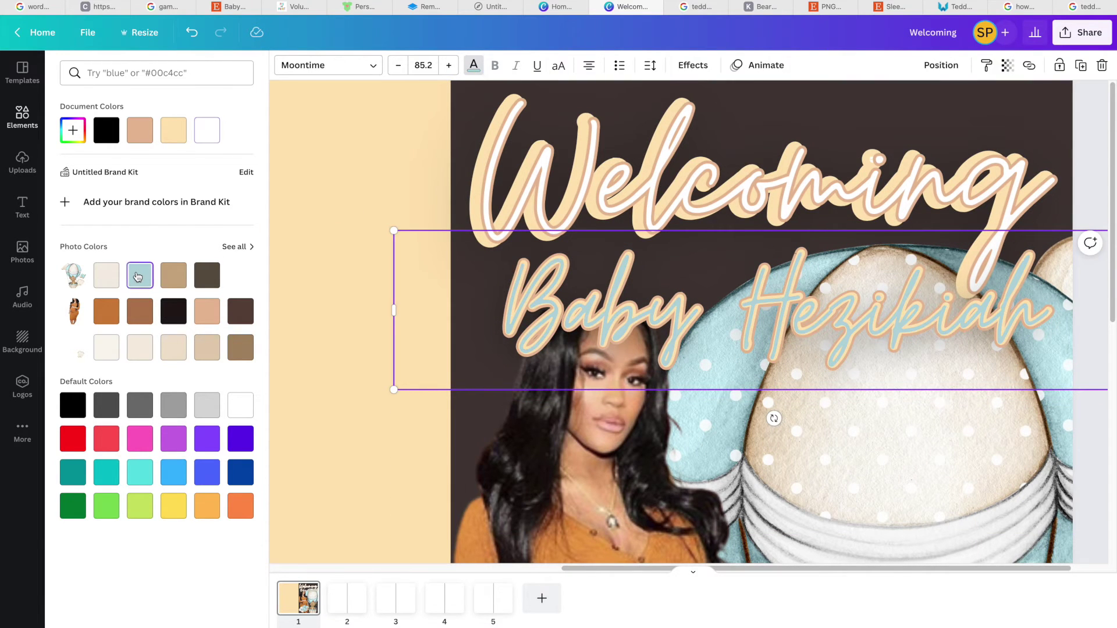
scroll(590, 346, down, 2)
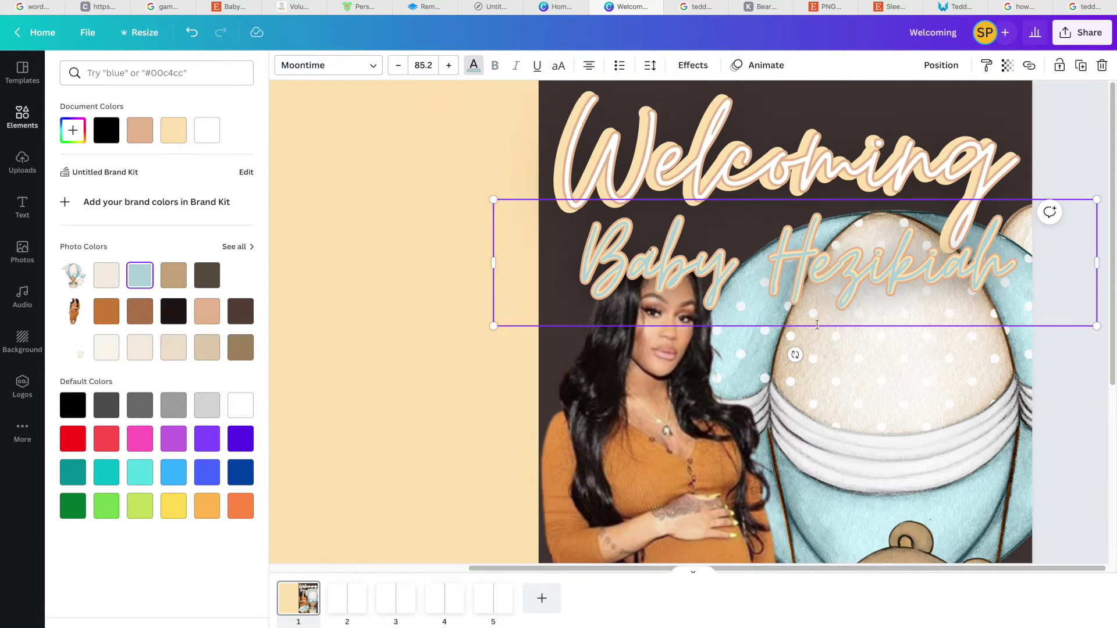
drag(811, 275, 817, 373)
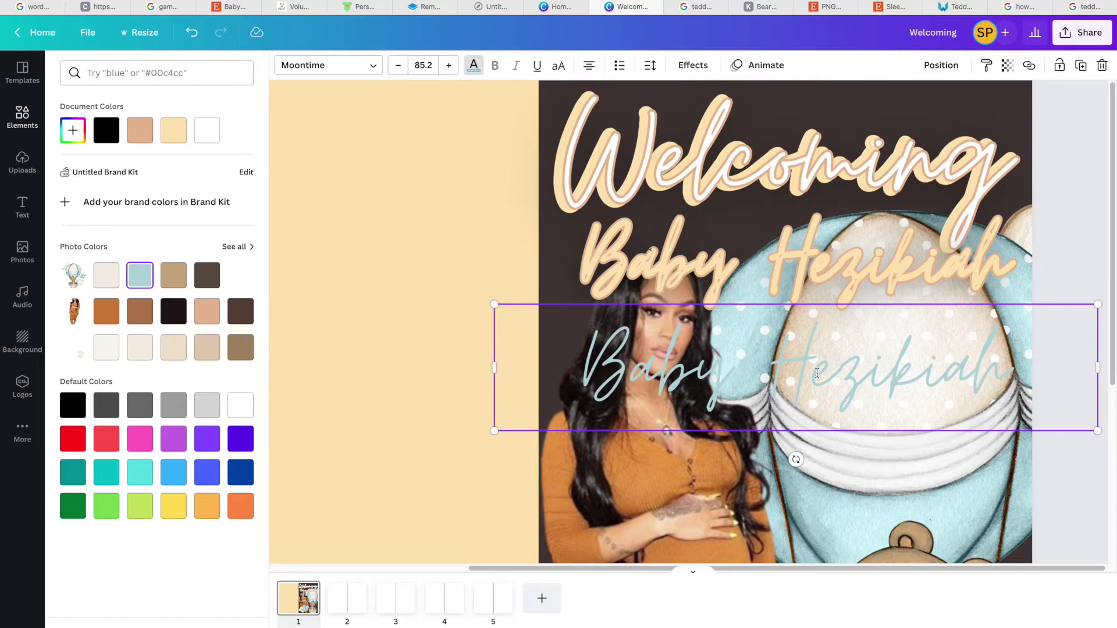
key(ctrl+z)
click(167, 317)
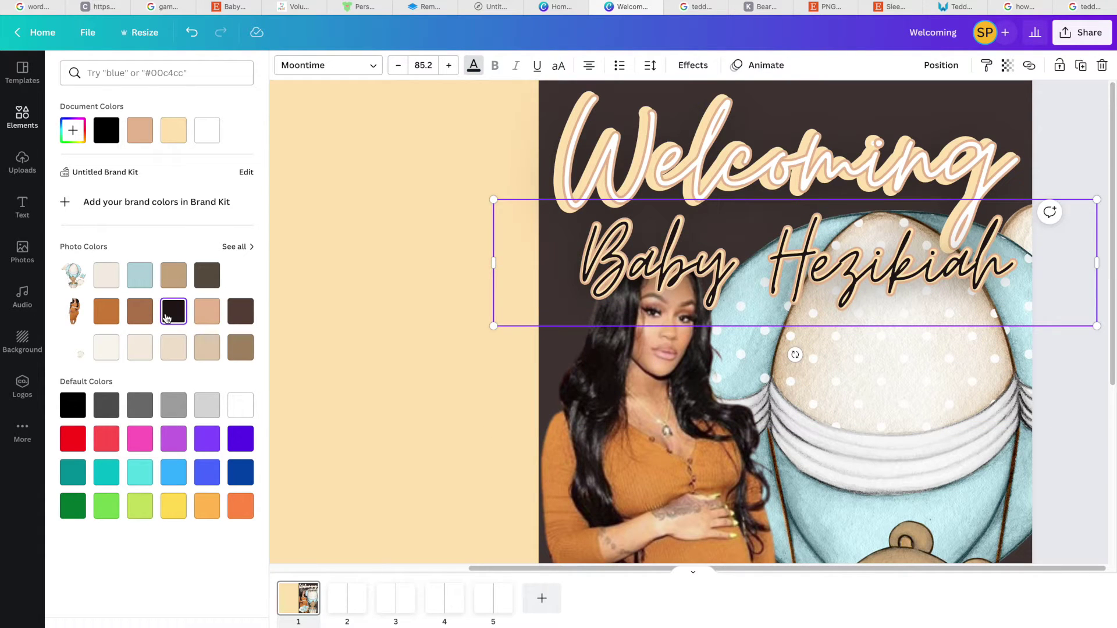
click(247, 478)
click(140, 275)
Step: Recolour the middle baby name layer light teal and the thin script white, then restack the script on top
drag(700, 338, 700, 463)
click(700, 259)
click(140, 275)
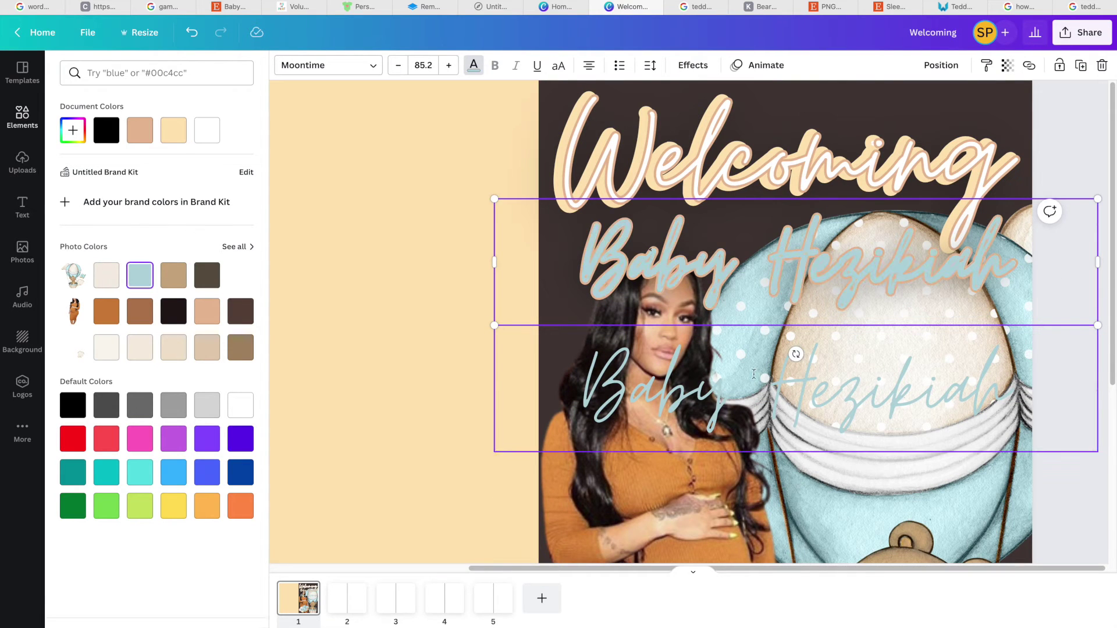
click(688, 391)
click(207, 129)
drag(688, 391, 690, 262)
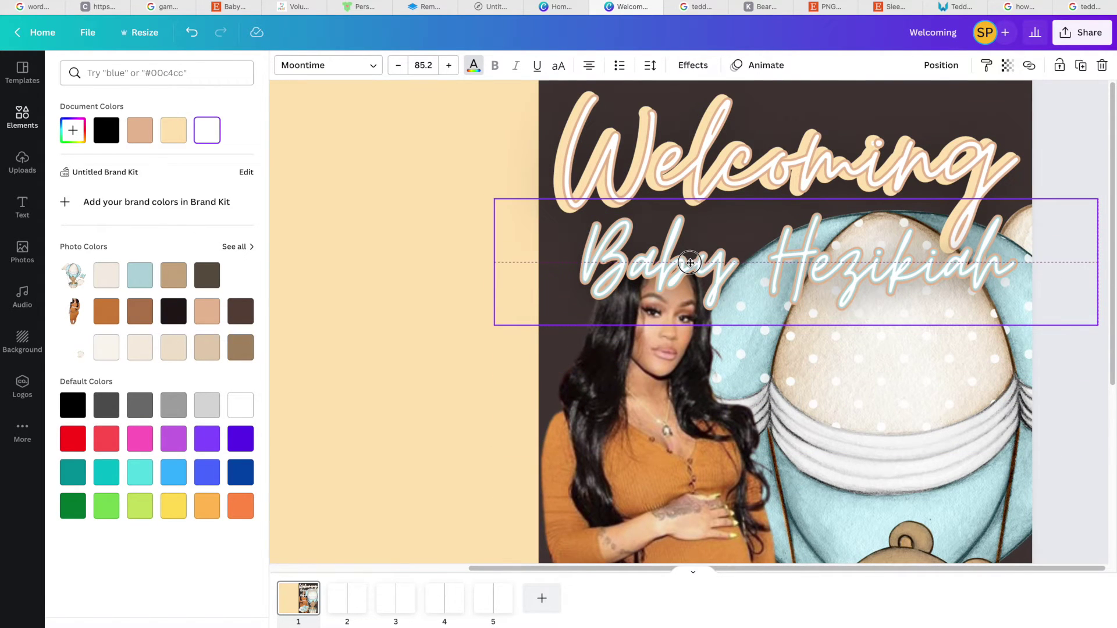
Step: Spread the baby name layers apart, recolour the thick backing cream, and place the teal layer back over it
scroll(690, 262, up, 5)
scroll(690, 262, down, 3)
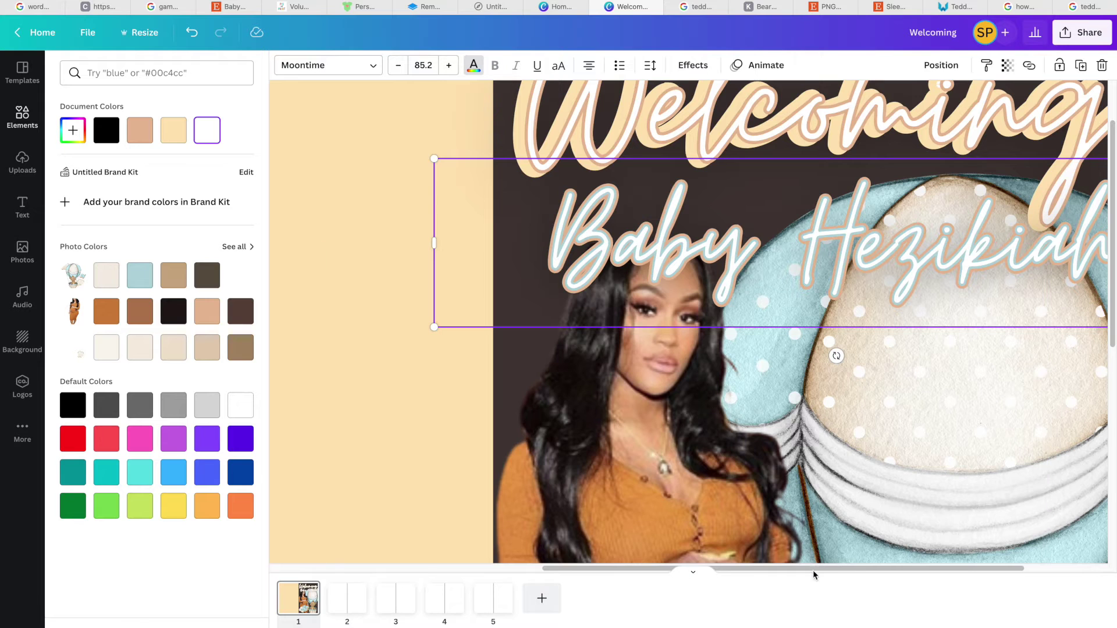
drag(814, 568, 912, 563)
key(Escape)
scroll(912, 523, up, 2)
click(883, 336)
drag(883, 336, 1063, 372)
click(465, 315)
click(474, 65)
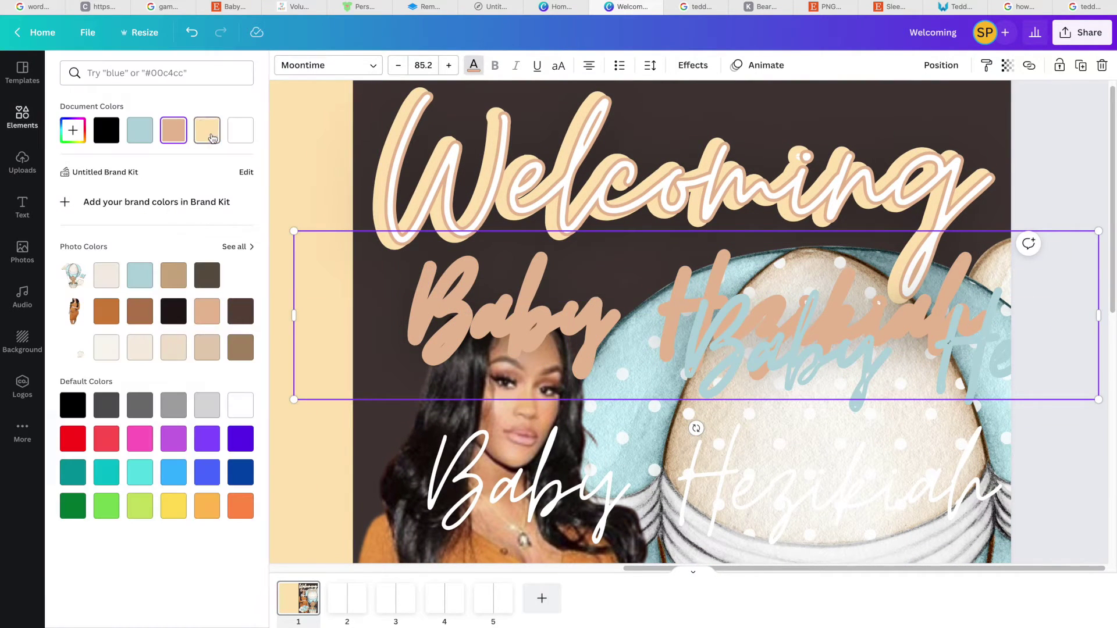
click(207, 130)
drag(726, 356, 453, 321)
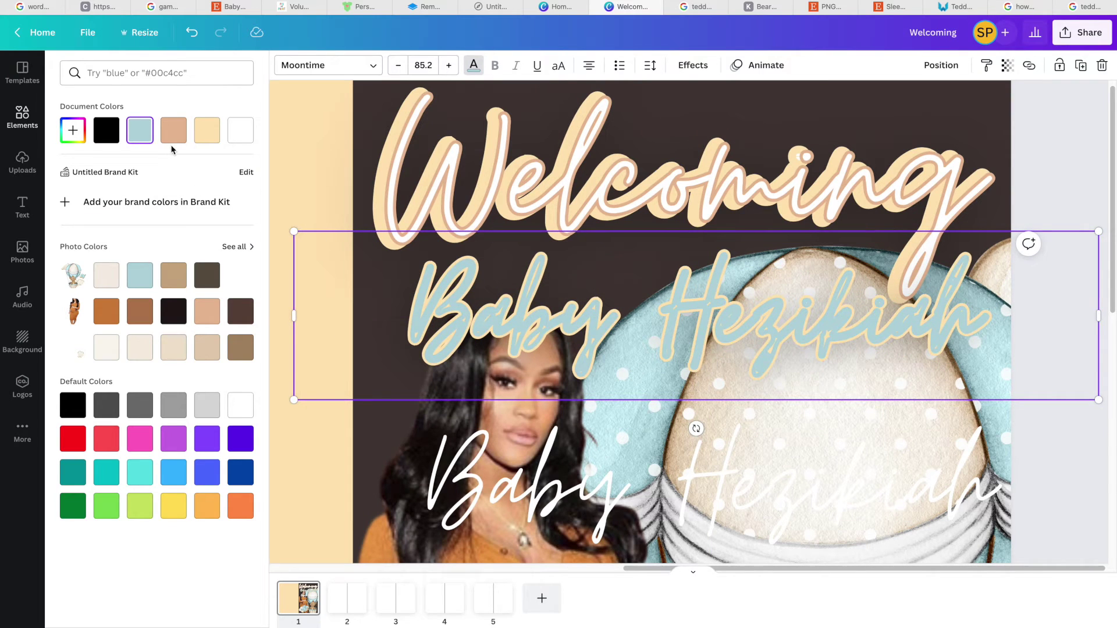
Step: Recolour the teal baby name layer dusty pink and set its Hollow effect thickness to 65
click(173, 135)
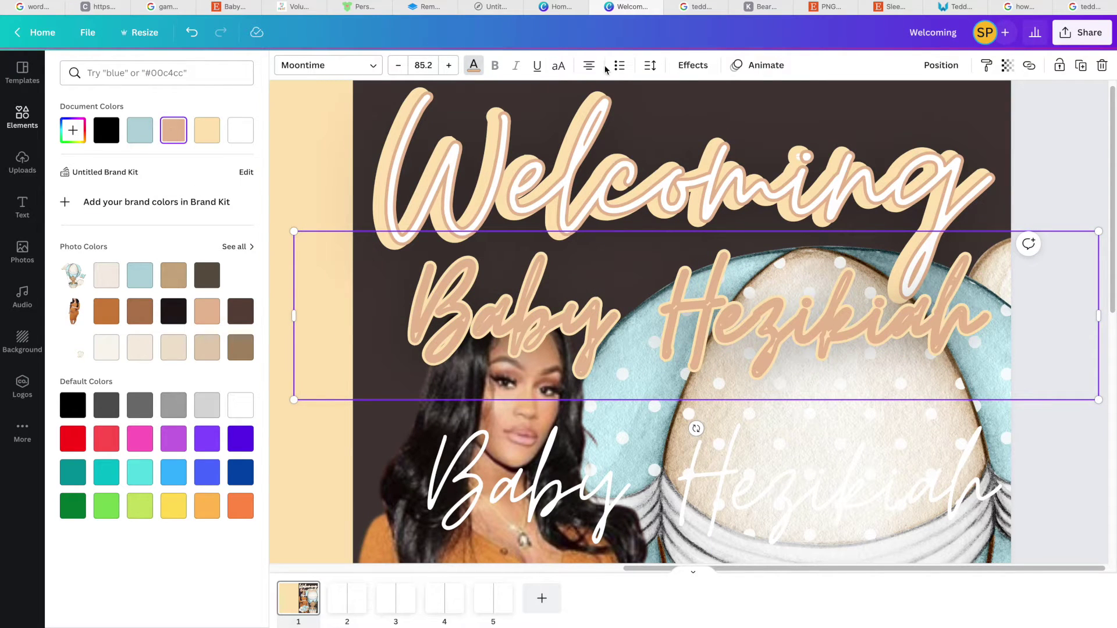
click(692, 65)
drag(160, 302, 185, 303)
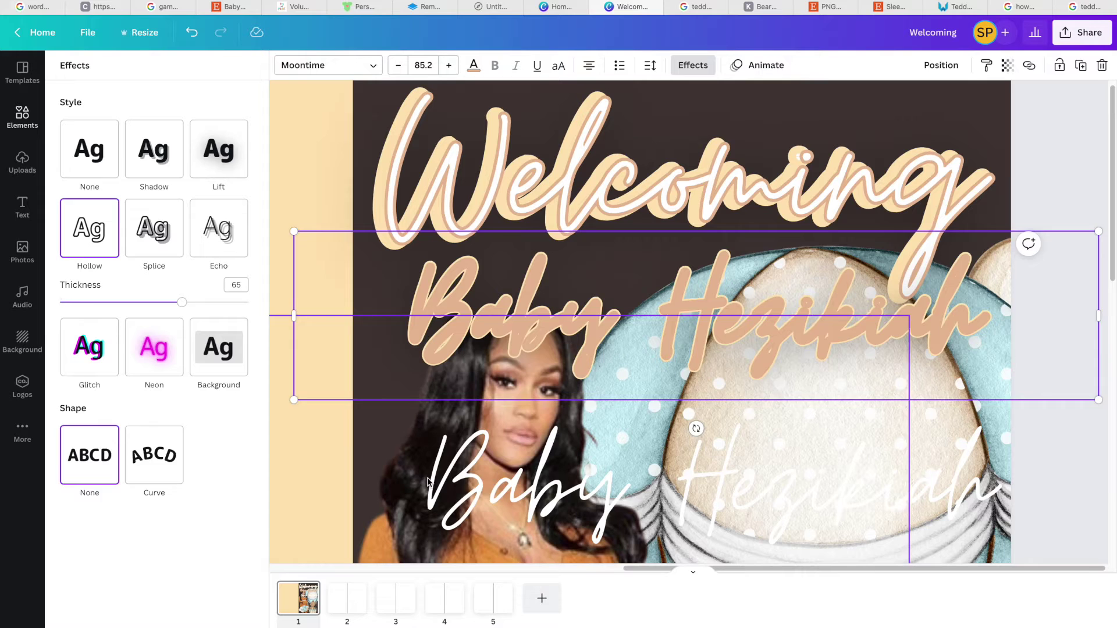
Step: Undo the last changes, then give the white baby name layer a Hollow effect at thickness 68 and offset it slightly over the pink layer
key(ctrl+z)
key(ctrl+z)
click(89, 228)
drag(154, 302, 187, 302)
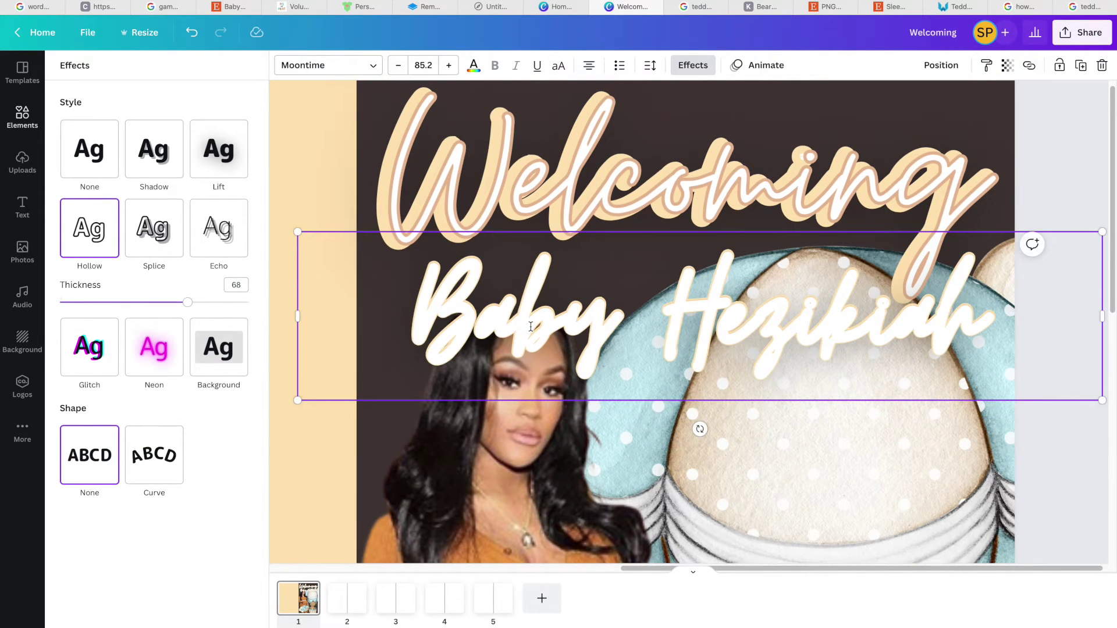
drag(553, 328, 558, 330)
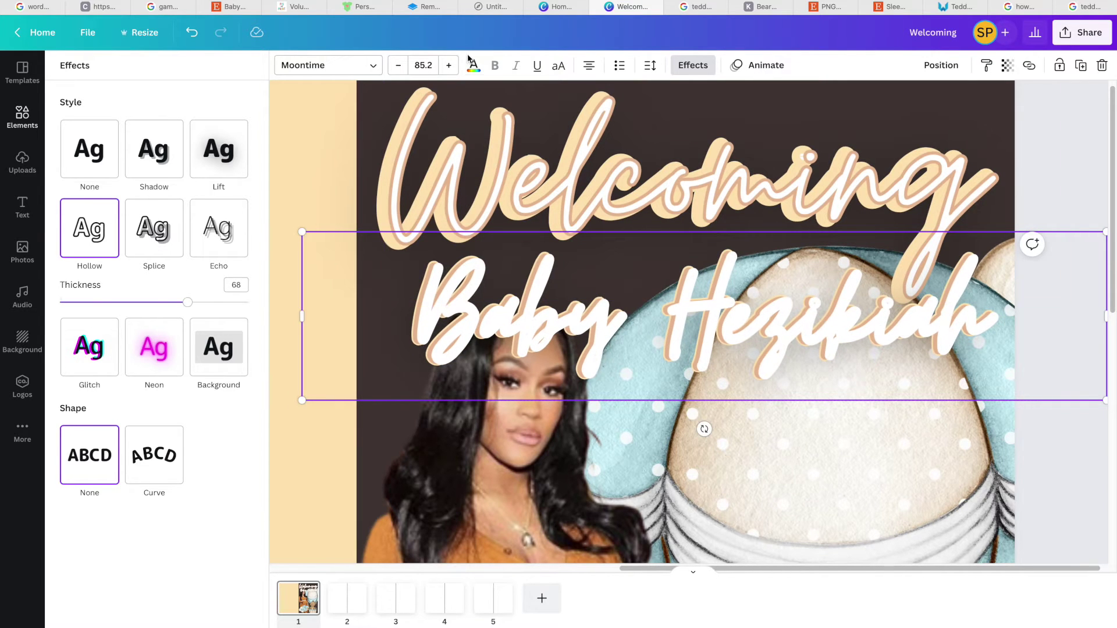
Step: Recolour the thick white baby name layer light teal and turn its duplicate into plain white script without the Hollow effect
click(471, 62)
click(133, 278)
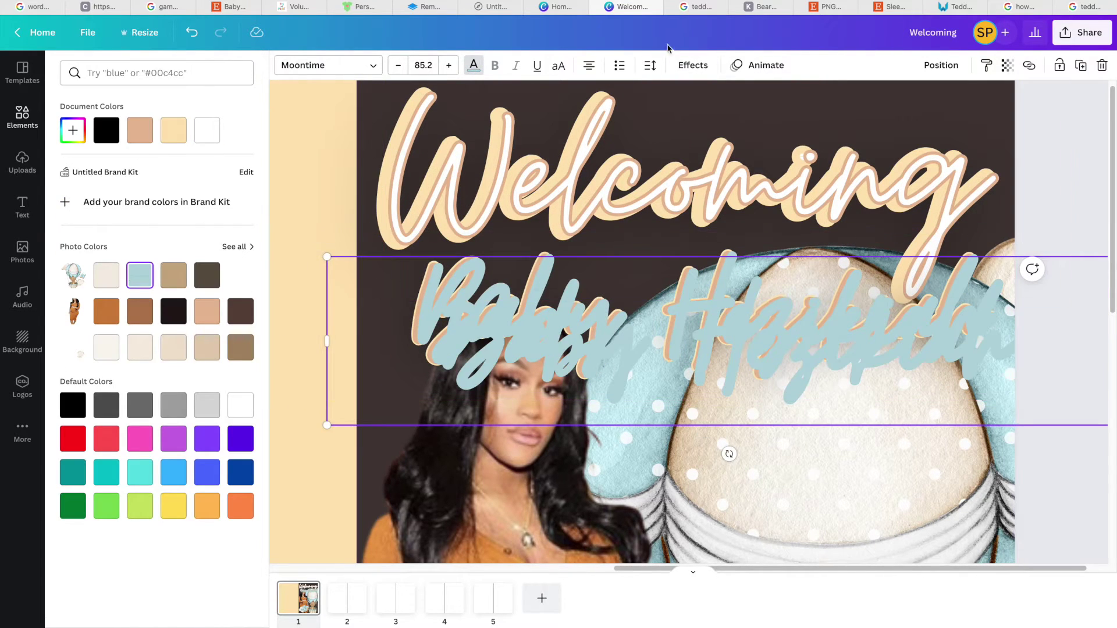
click(693, 65)
click(155, 155)
click(240, 130)
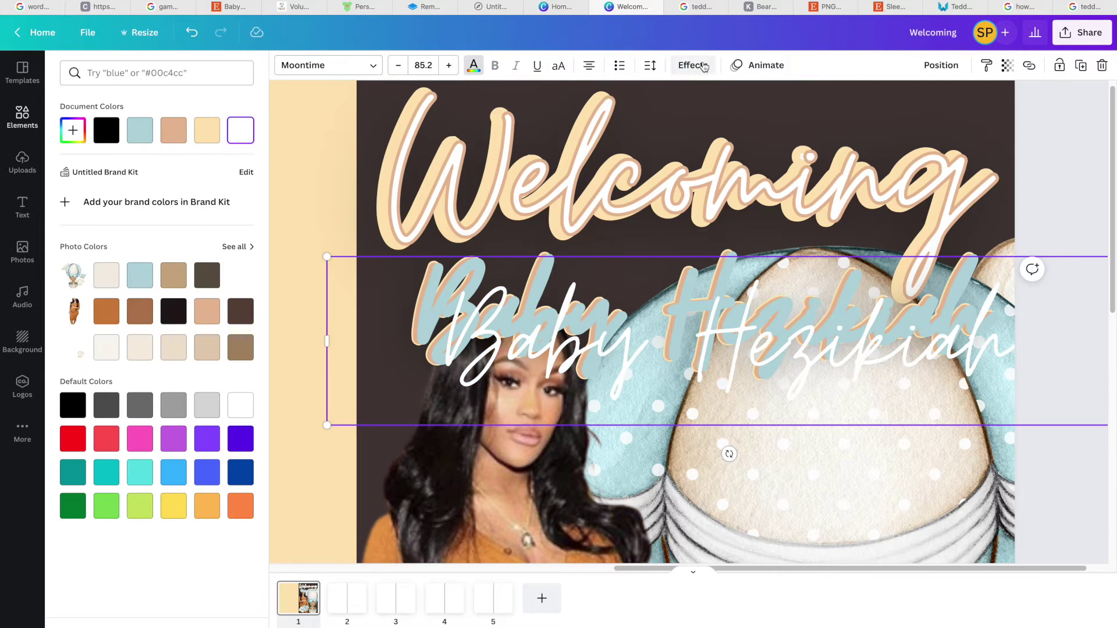
Step: Apply the Lift effect to the thin white baby name script and align it over the teal layer
click(693, 65)
click(236, 155)
click(941, 64)
drag(793, 391, 756, 345)
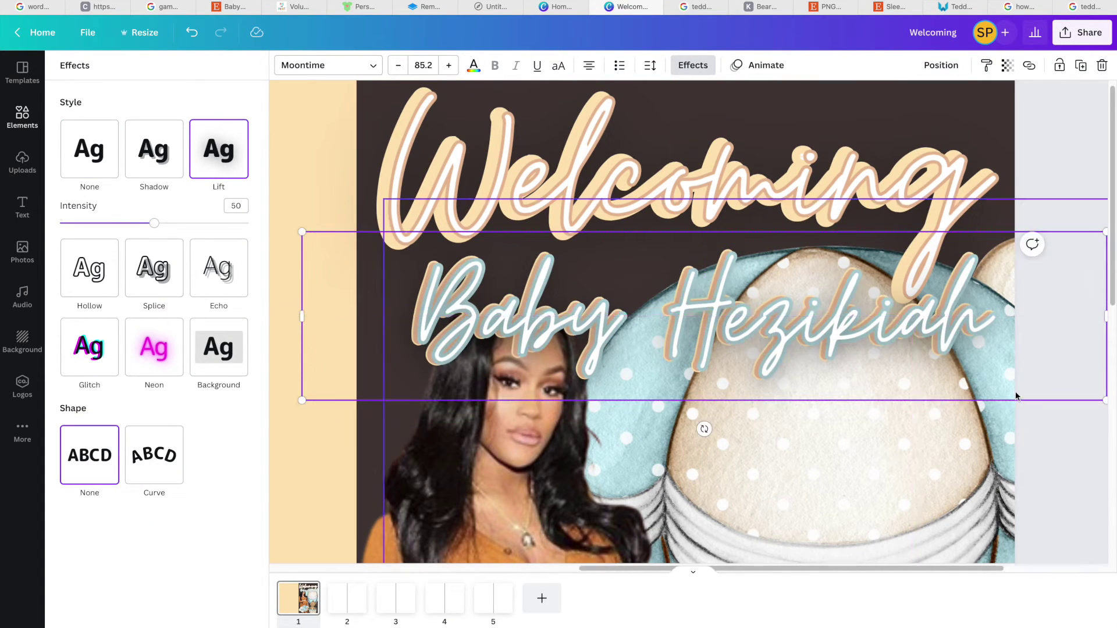
Step: Change the teal baby name layer back to dusty pink and reposition the layers over the cream backing
scroll(1101, 301, down, 3)
scroll(1101, 301, up, 2)
key(ctrl+z)
key(ctrl+z)
key(ctrl+z)
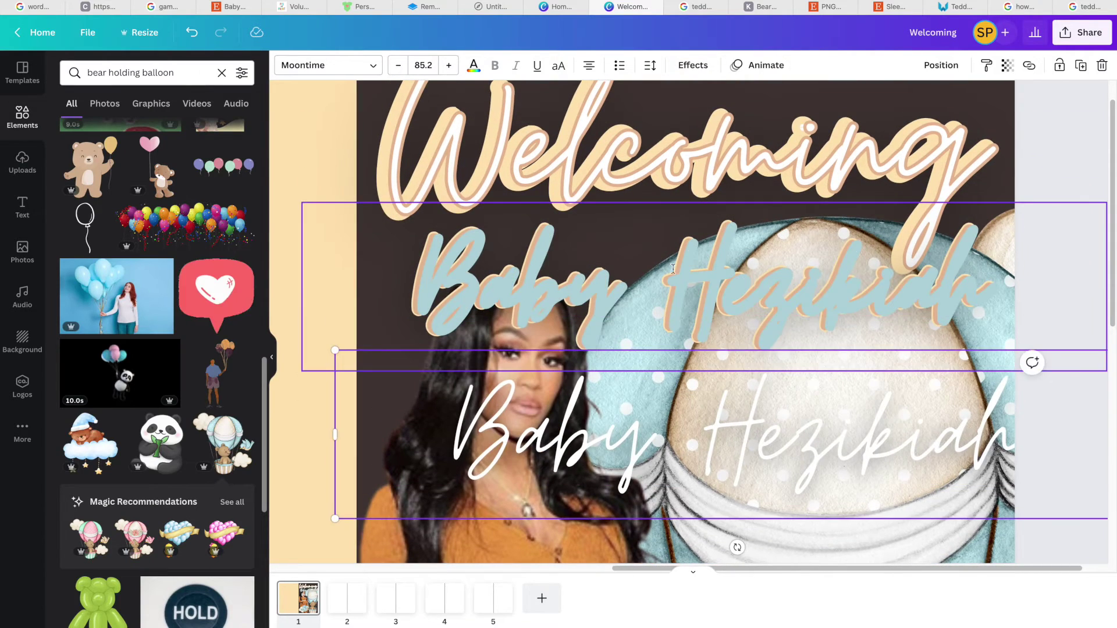
scroll(689, 423, down, 3)
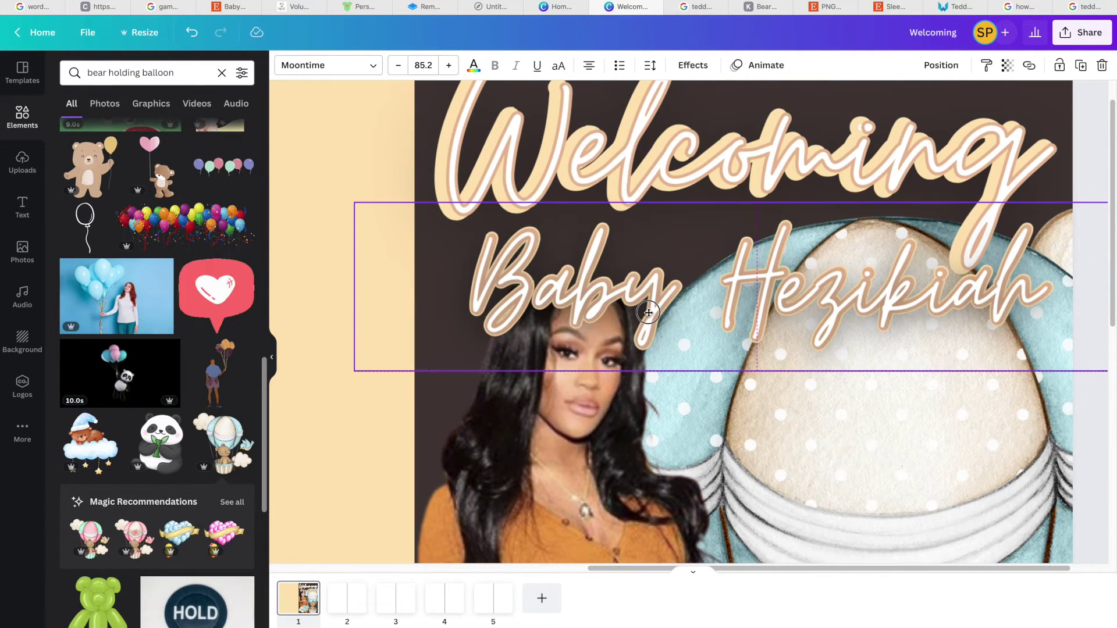
scroll(694, 416, up, 3)
drag(694, 416, 600, 291)
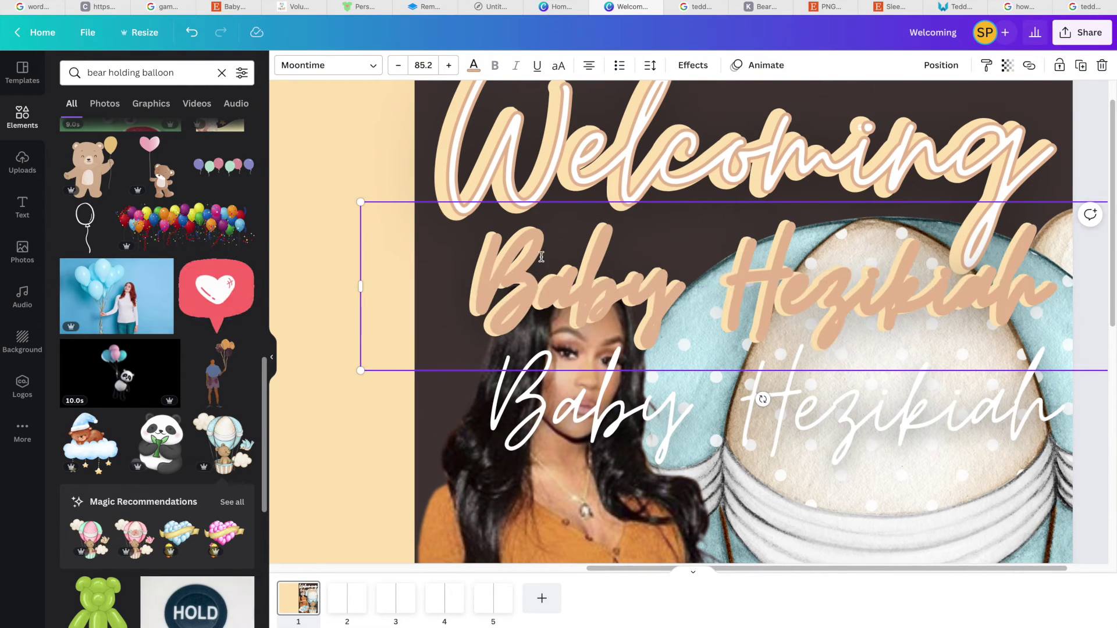
Step: Reduce the Hollow thickness of the dusty pink baby name layer and realign the white Lift script over it
click(692, 65)
drag(182, 306, 143, 301)
click(219, 149)
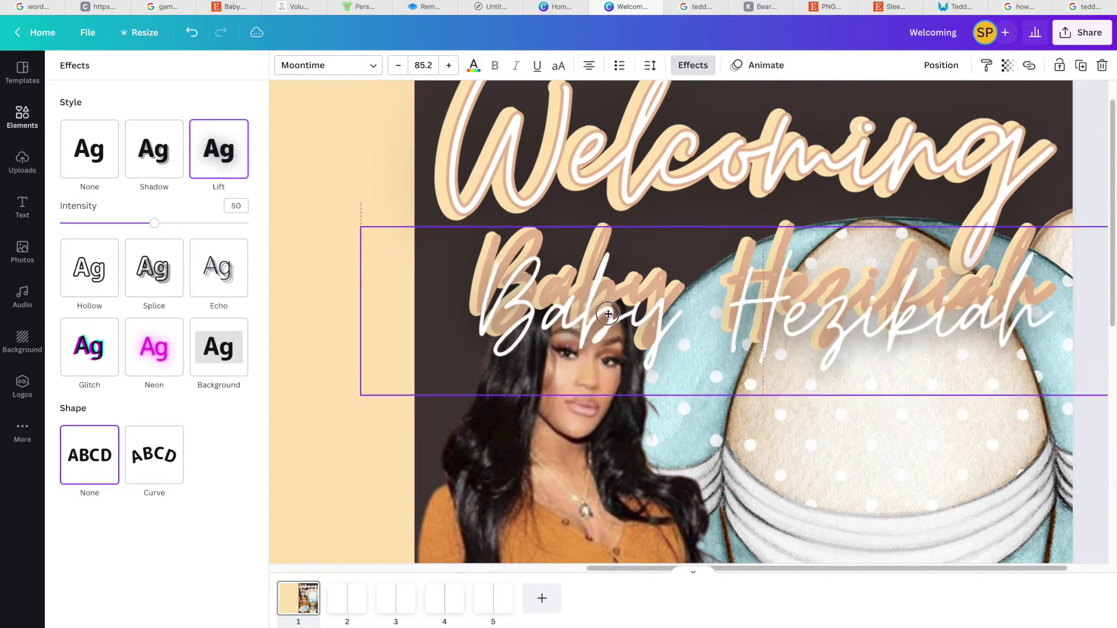
Step: Ungroup the "Welcoming" title and centre its dusty pink and white layers over the cream backing
click(831, 147)
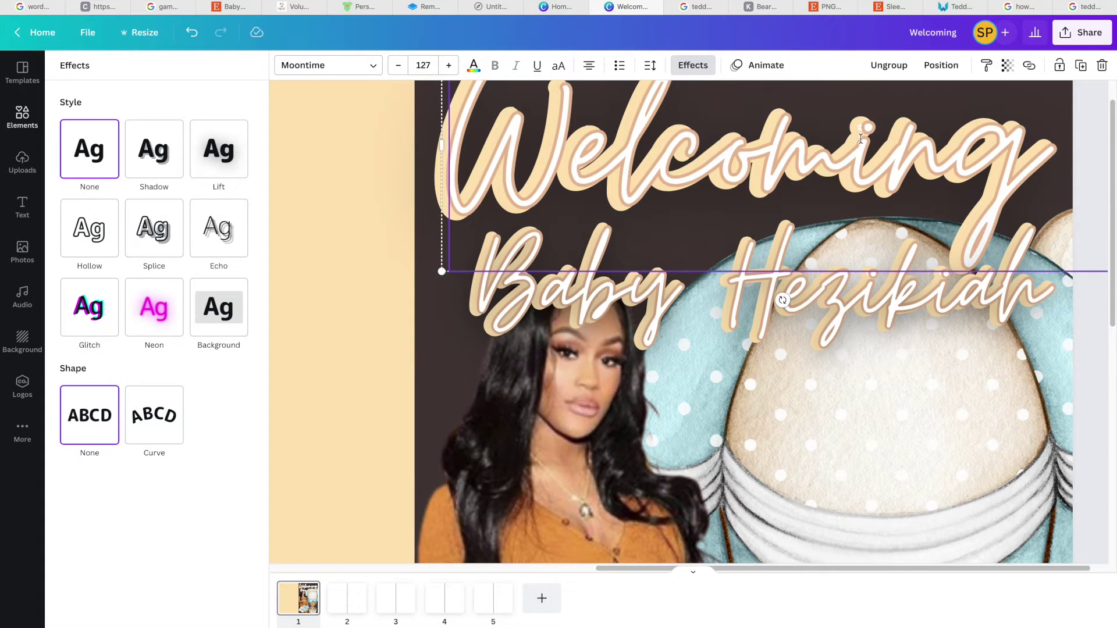
drag(851, 175, 873, 192)
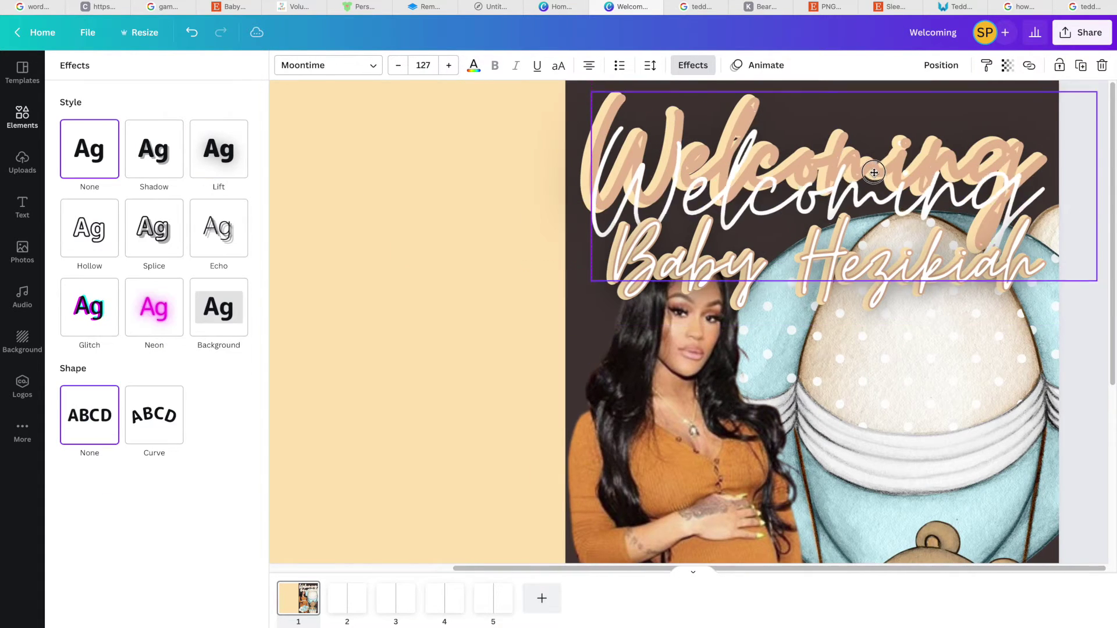
drag(871, 217, 682, 289)
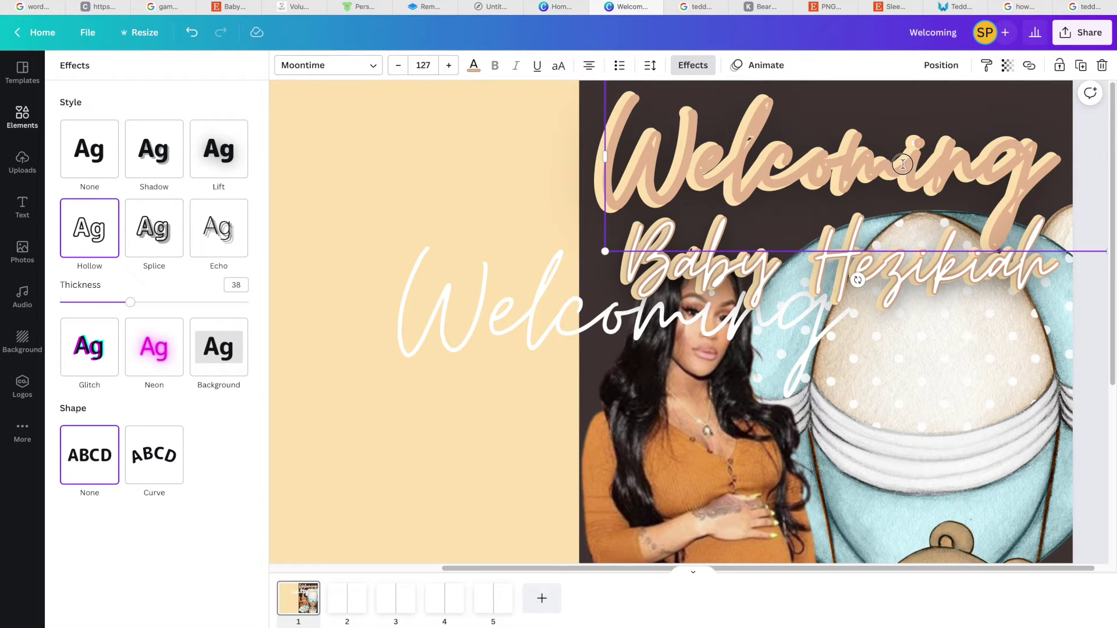
click(830, 285)
click(487, 301)
drag(486, 302, 689, 150)
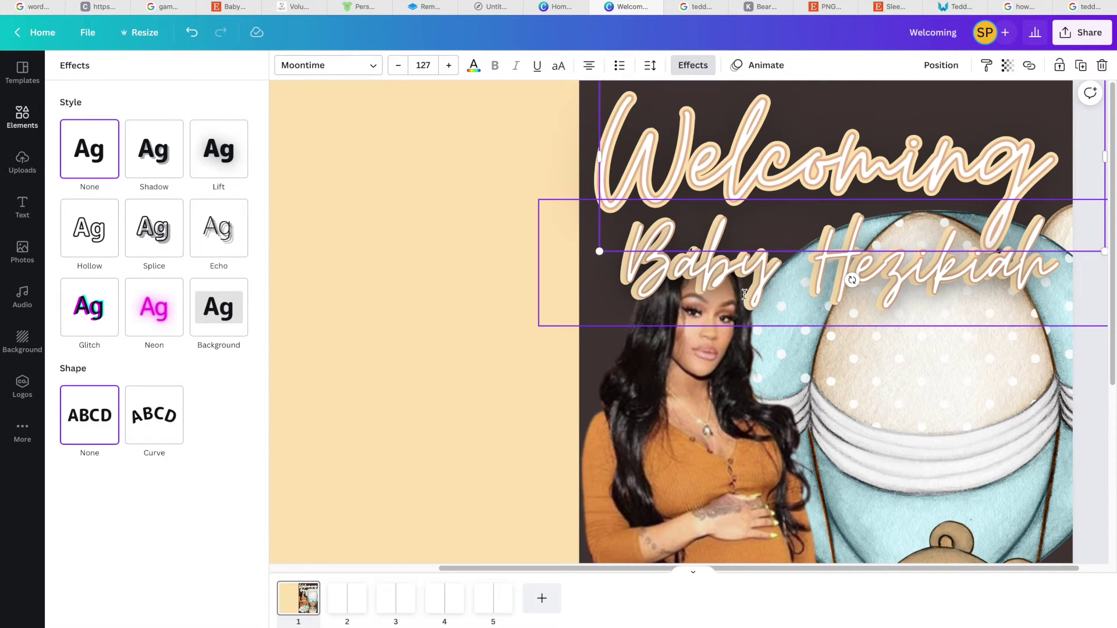
Step: Duplicate the finished cover page and delete the cream half from the copy
click(747, 431)
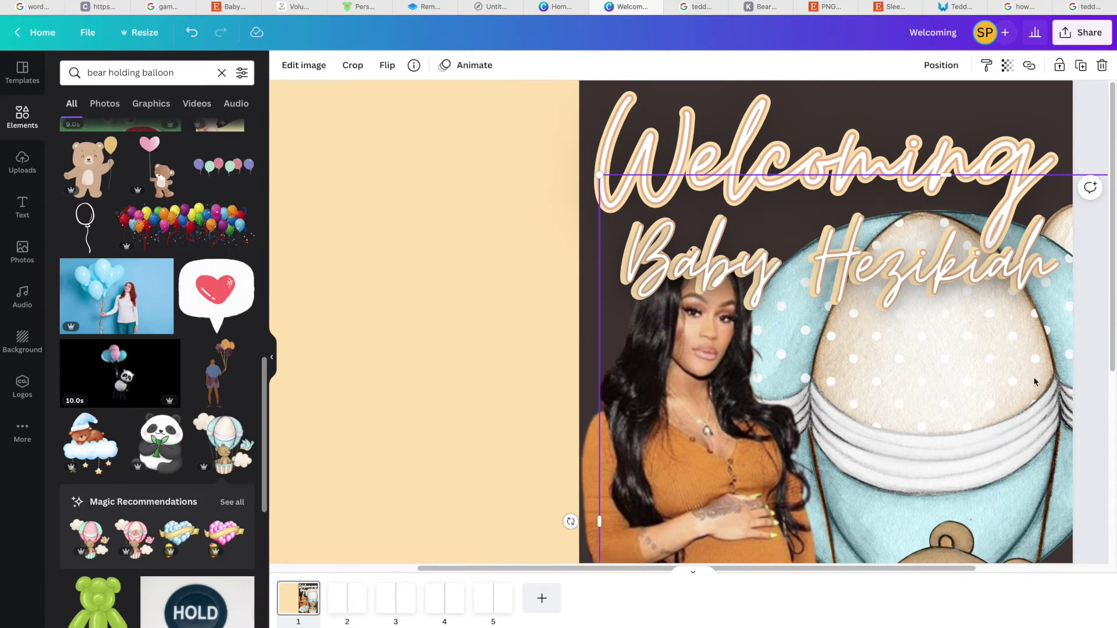
scroll(1108, 317, down, 2)
scroll(1108, 317, down, 5)
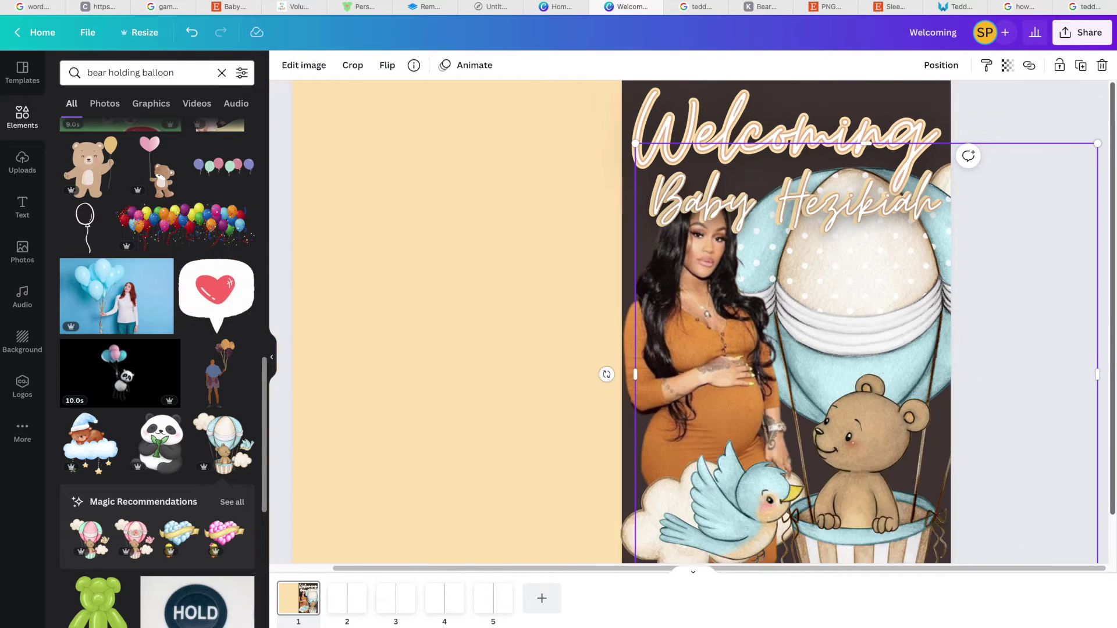
click(976, 85)
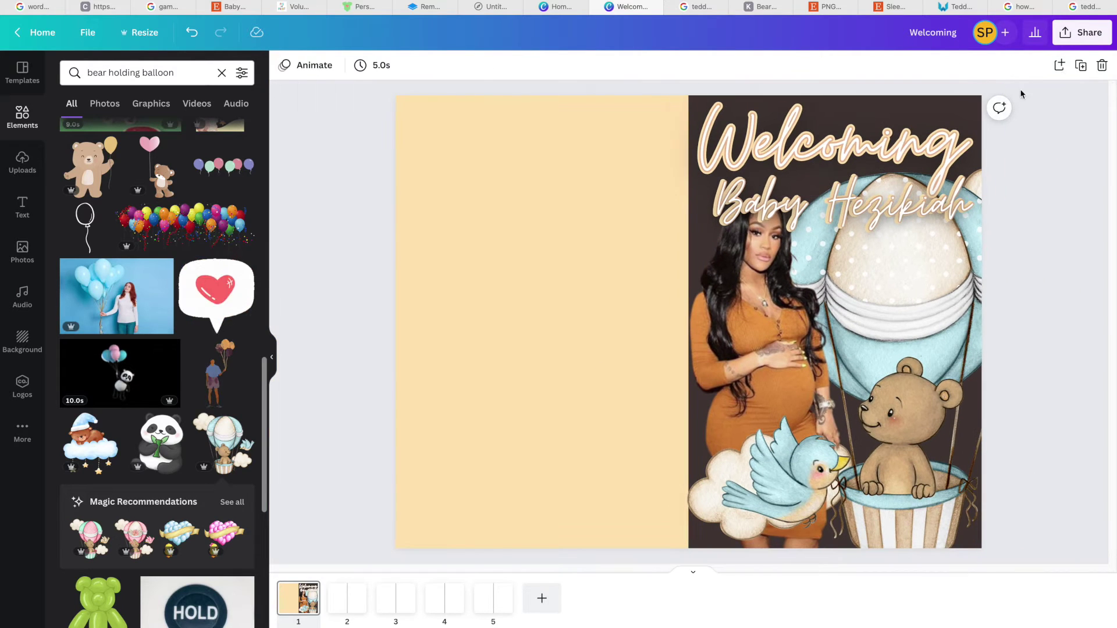
click(1084, 68)
click(561, 336)
key(Delete)
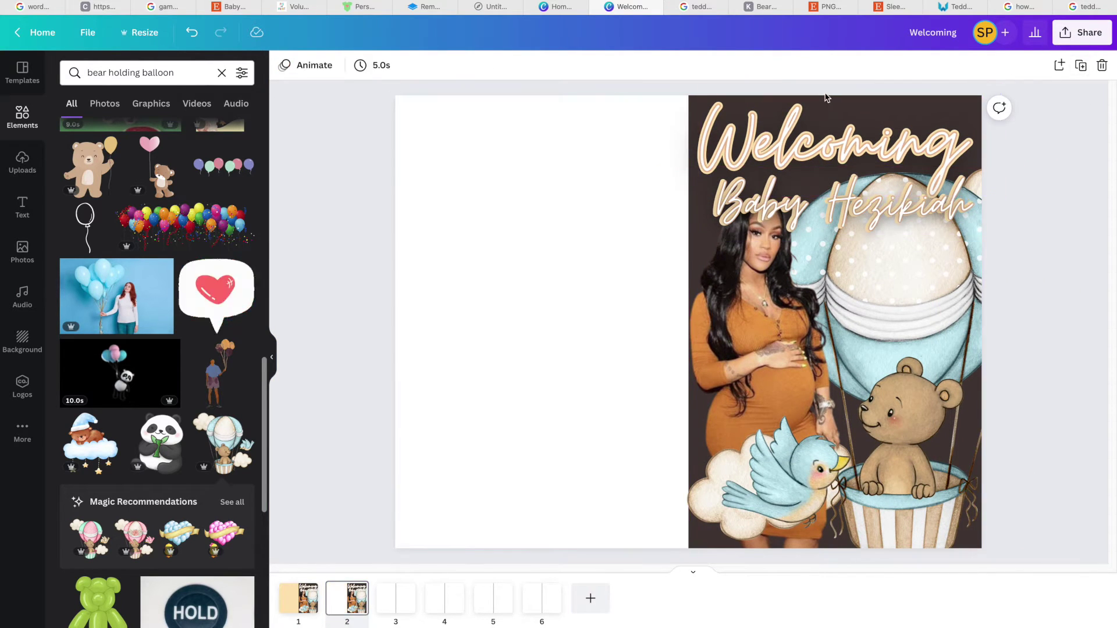
Step: Delete the mother-to-be's photo, the bear balloon illustration, the locked dark panel and the cloud from page 2, keeping the text
click(756, 302)
key(Delete)
click(925, 417)
key(Delete)
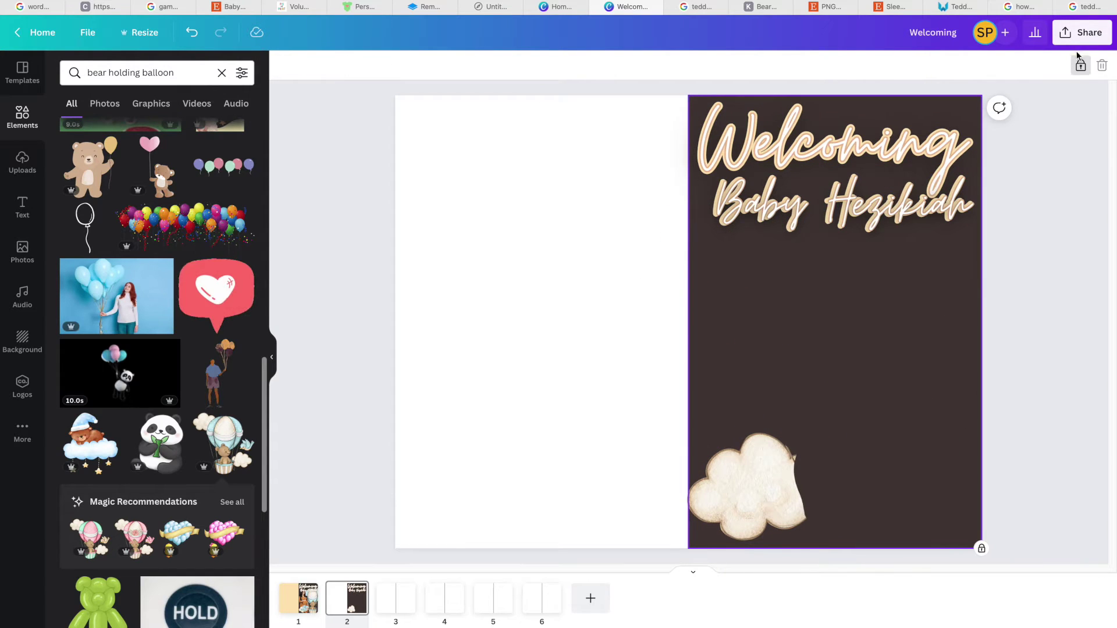
click(1079, 61)
key(Delete)
click(811, 466)
key(Delete)
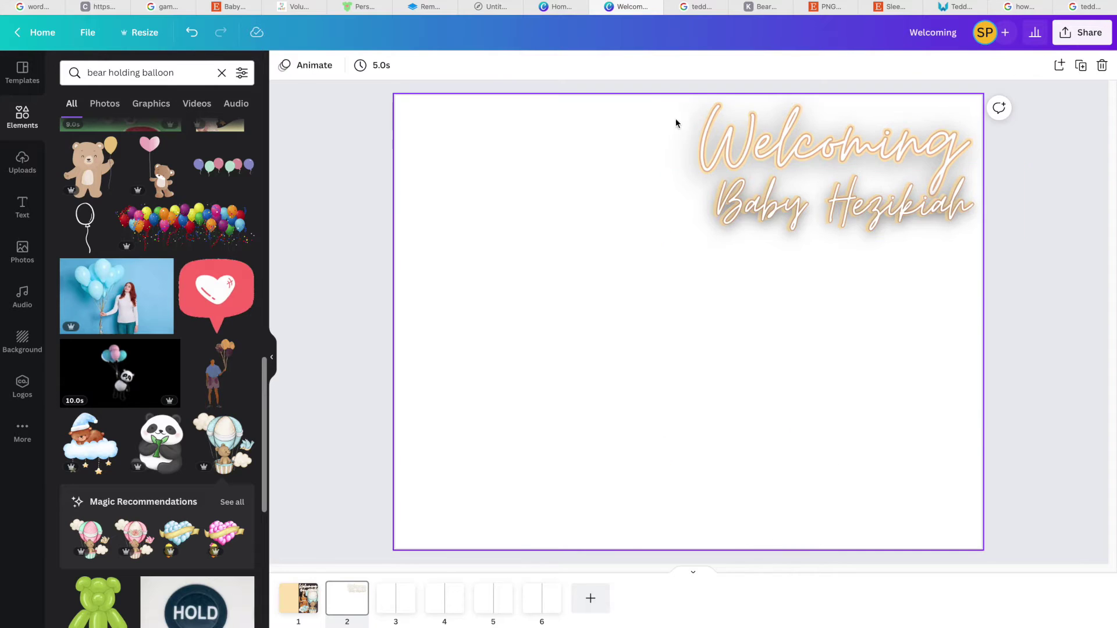
Step: Move the script title to the middle of page 2 and download only that page as an enlarged PNG with a transparent background
drag(779, 157, 713, 320)
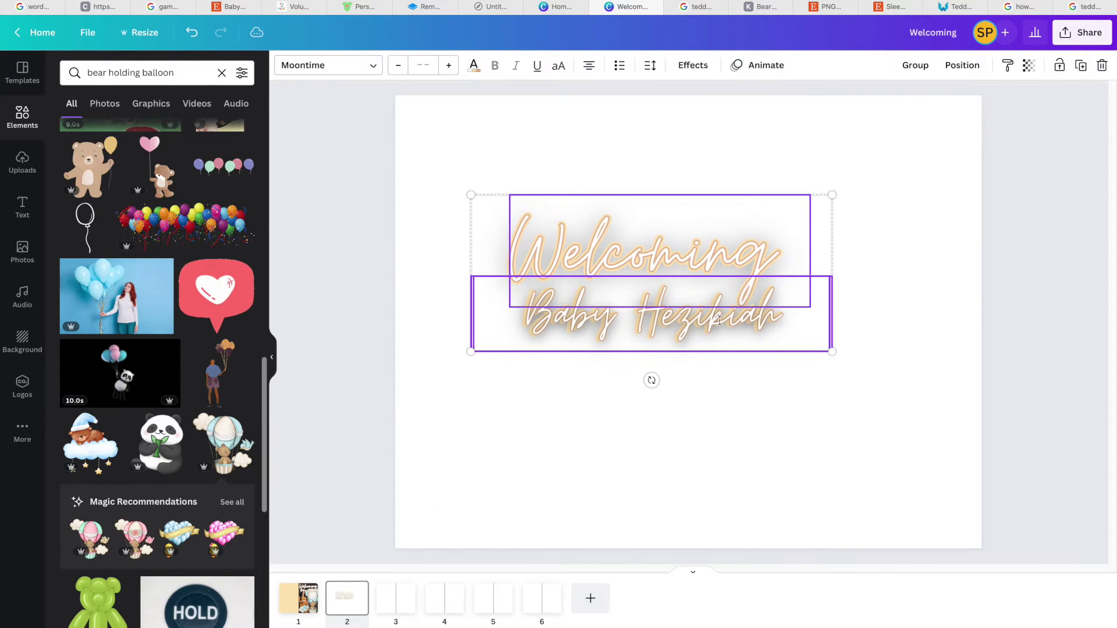
click(994, 123)
click(1066, 36)
click(997, 328)
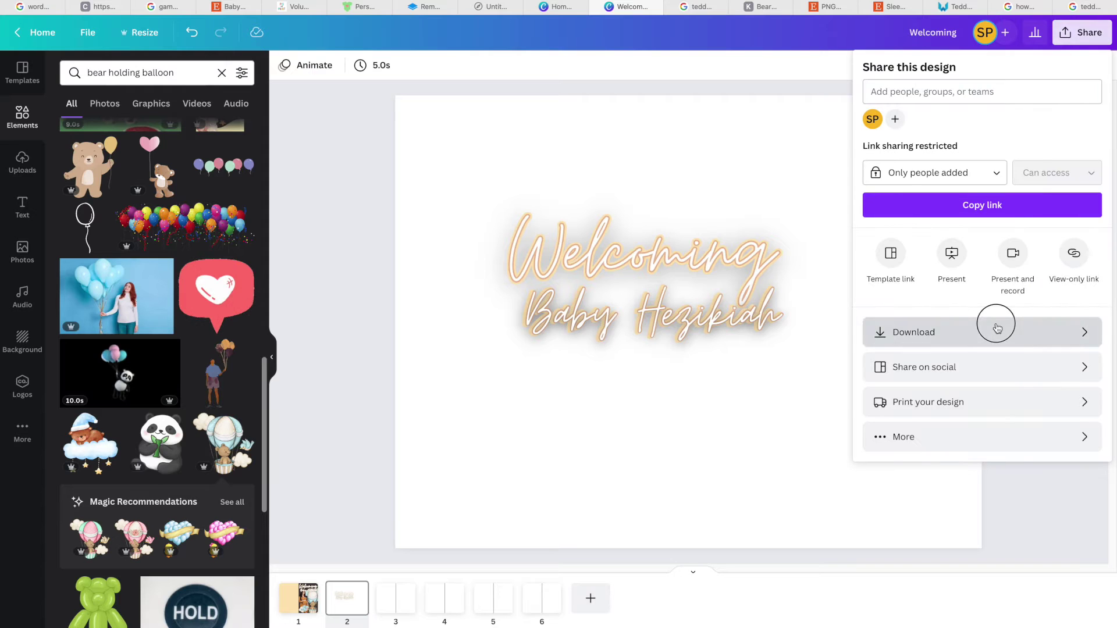
click(1027, 264)
click(948, 300)
click(950, 367)
click(929, 196)
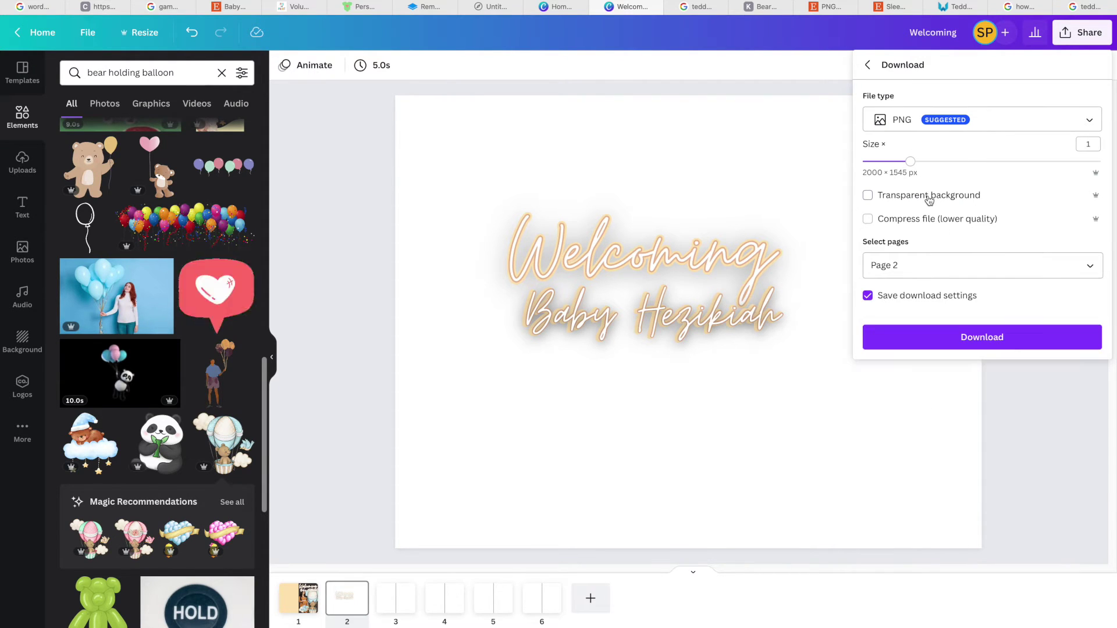
click(1008, 161)
click(995, 379)
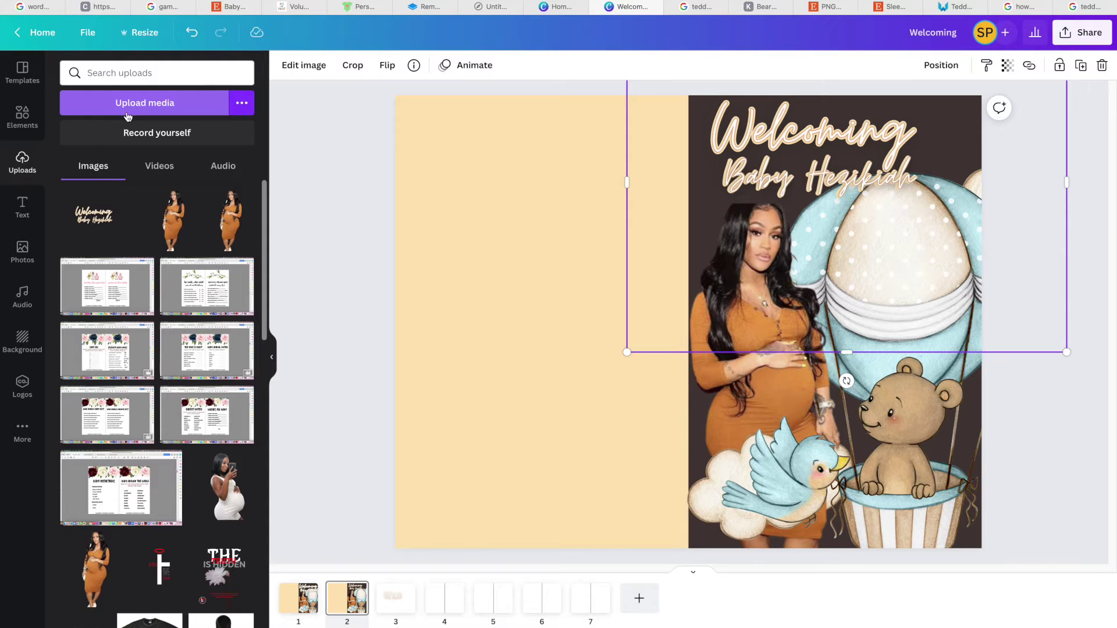
Step: Add a Drop shadow to the uploaded script title image on the cover copy
click(303, 65)
click(155, 180)
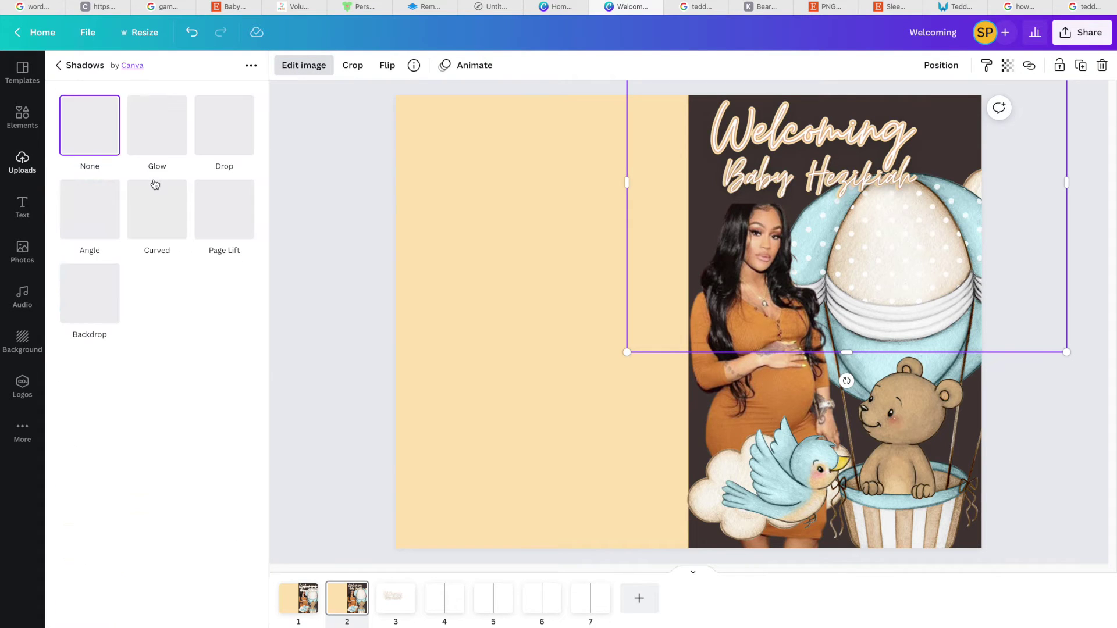
click(238, 144)
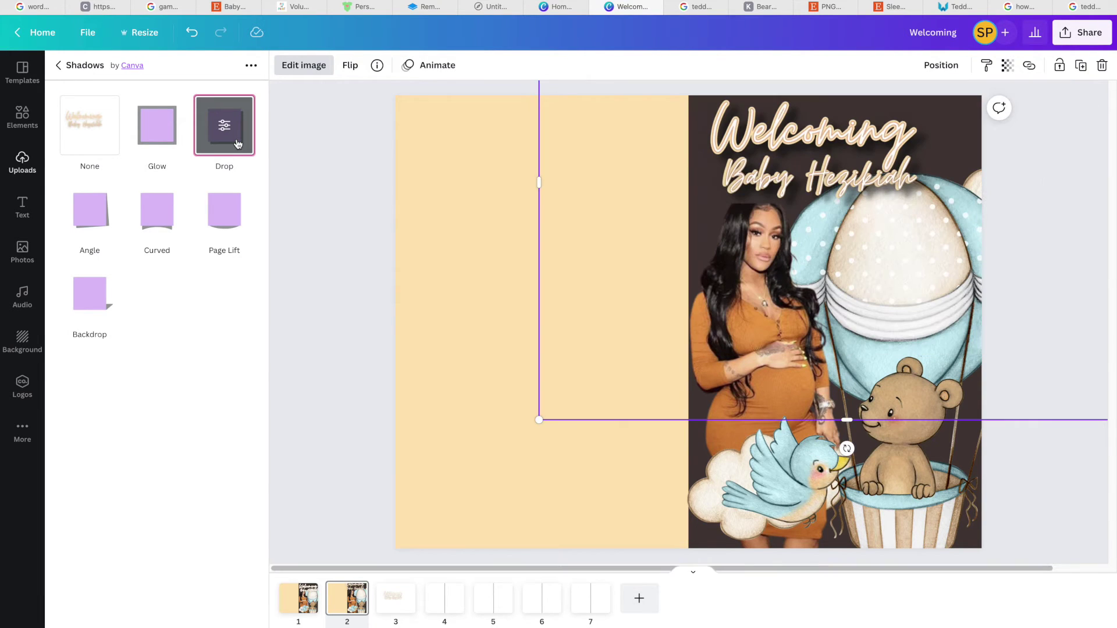
Step: Try the Glow, Curved, Page Lift, Backdrop and Angle shadows on the script title image
click(163, 149)
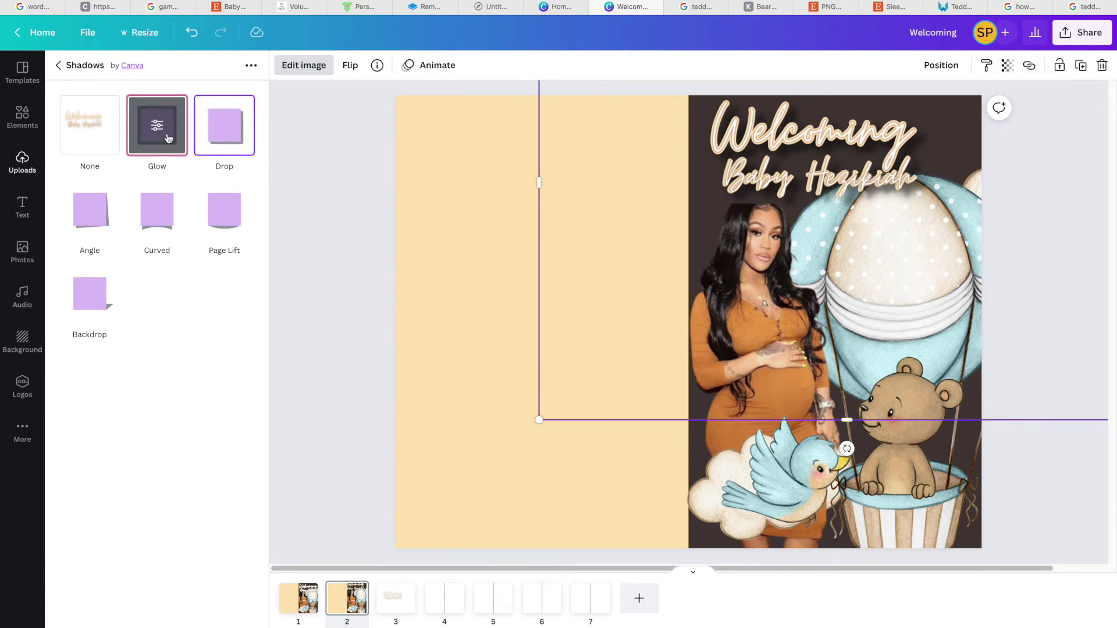
click(238, 143)
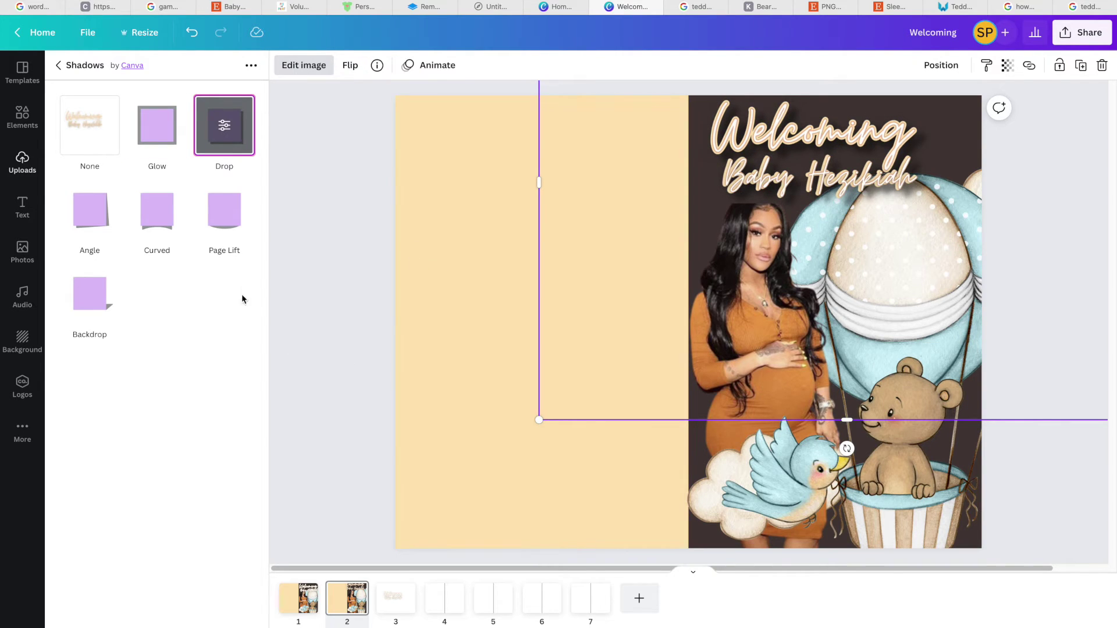
click(167, 226)
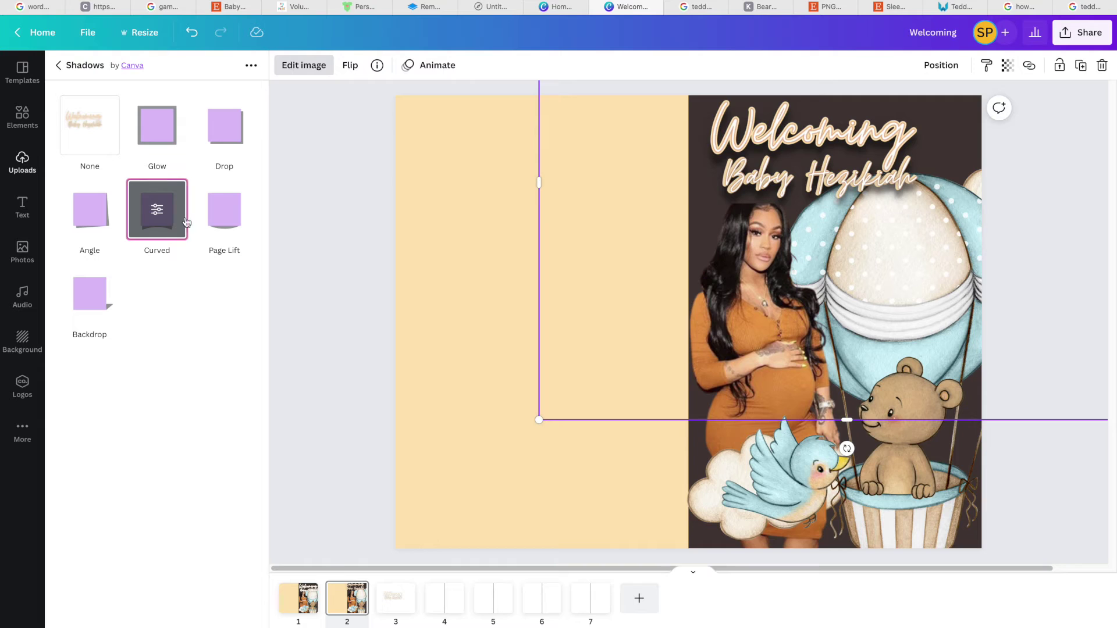
click(219, 222)
click(96, 307)
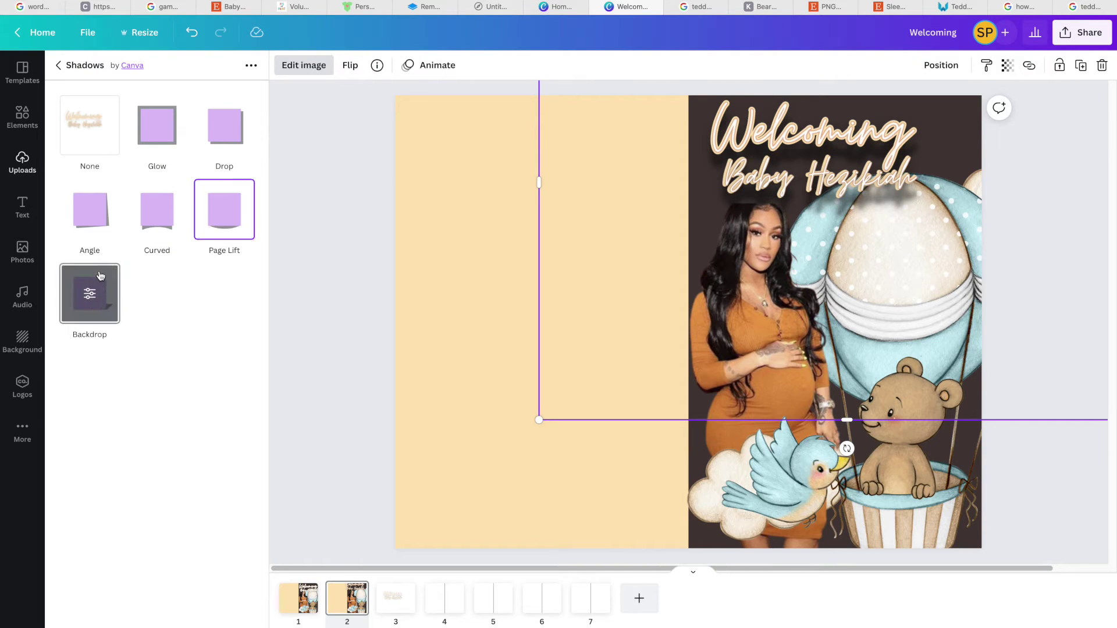
click(95, 223)
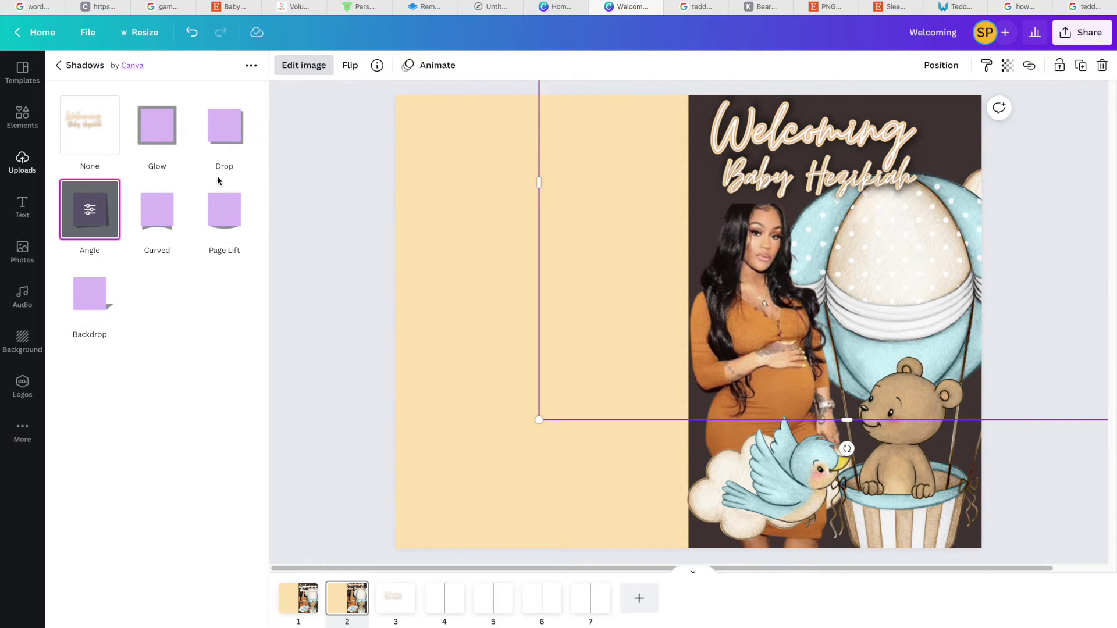
Step: Give the title image the Drop shadow, enlarge it and place it across the upper part of the dark panel
click(231, 129)
drag(540, 419, 409, 519)
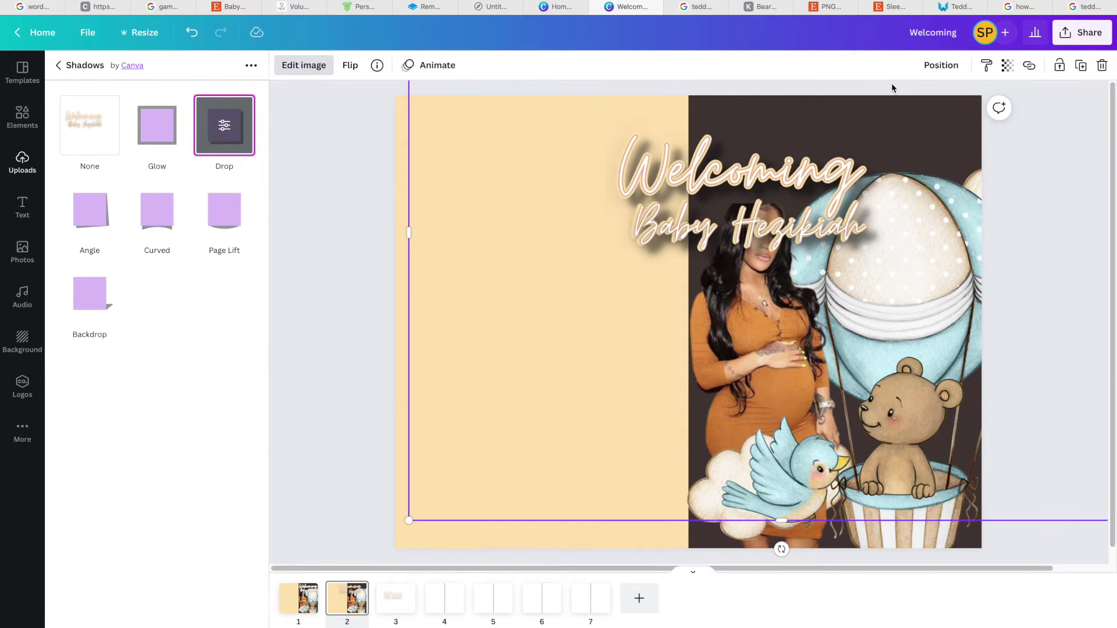
drag(831, 187, 919, 152)
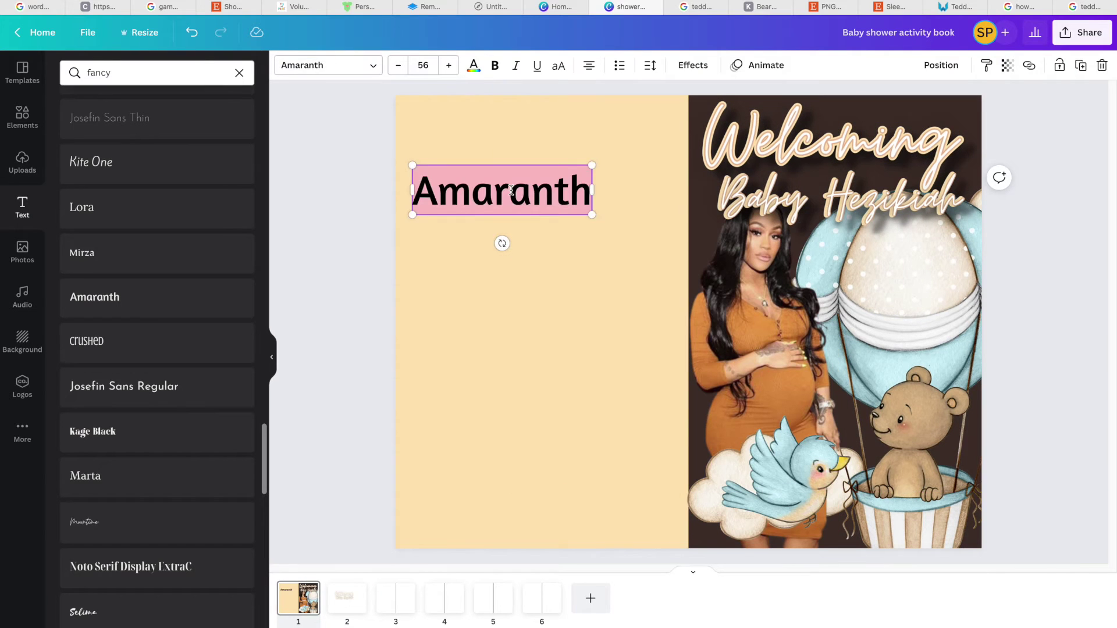
Step: Replace the cream half's sample text with an all-caps message thanking guests for celebrating the named baby "WITH US!" and widen its box
text(THANK)
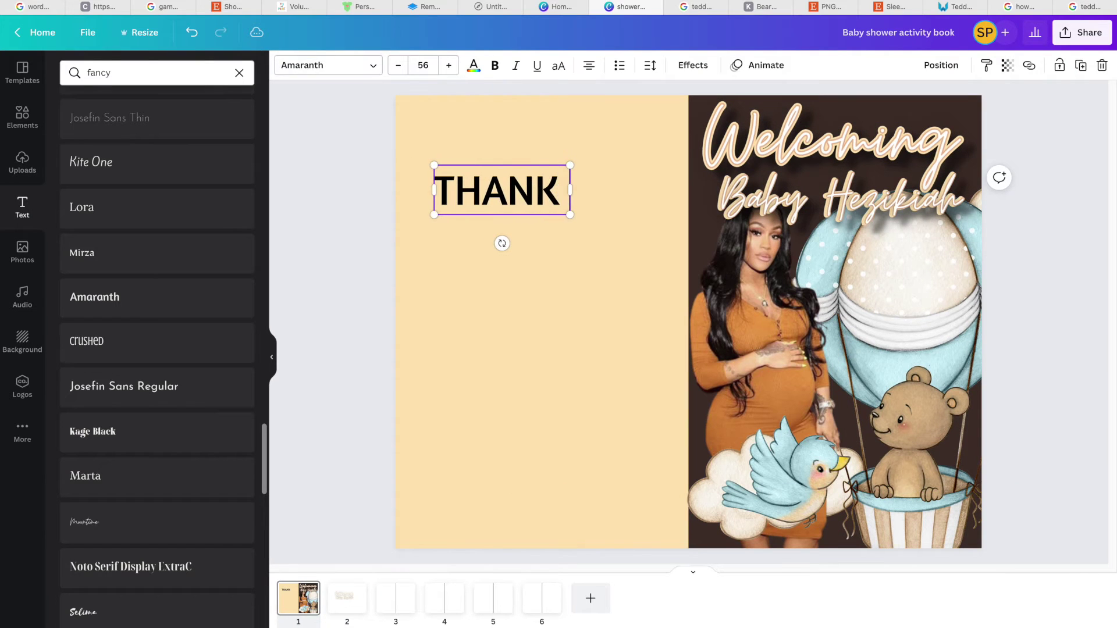
text( YOU FOR CELEBRATING BABY HEZIKIA)
key(BackSpace)
text(IAH WI=TH US!)
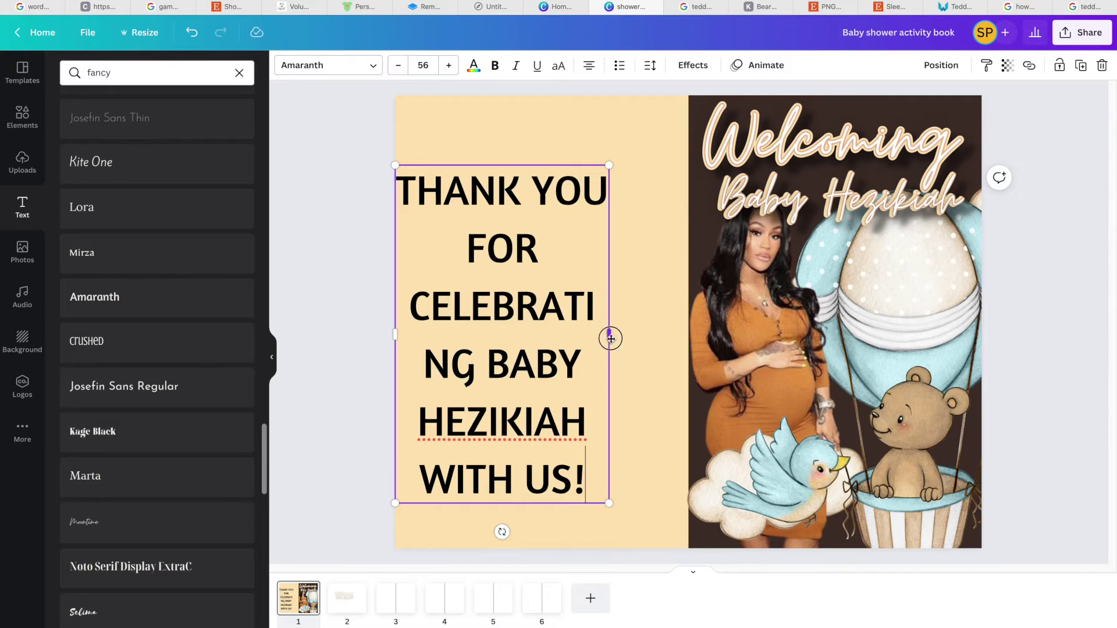
drag(610, 339, 676, 339)
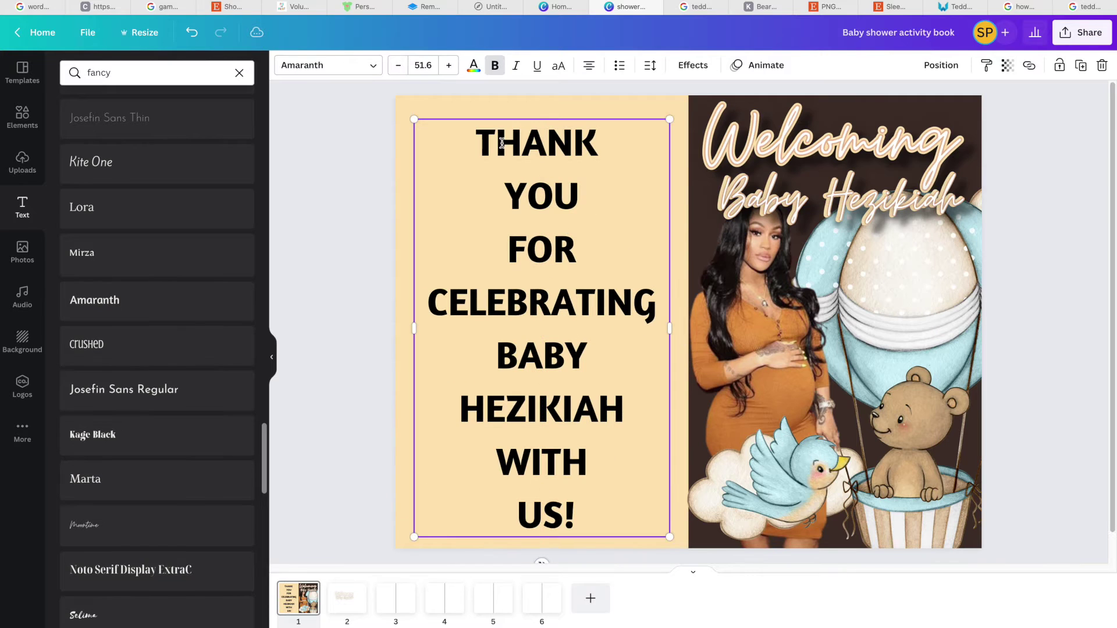
Step: Colour the thank-you message with the document's dark brown and apply the Hollow effect to it
click(470, 71)
click(137, 134)
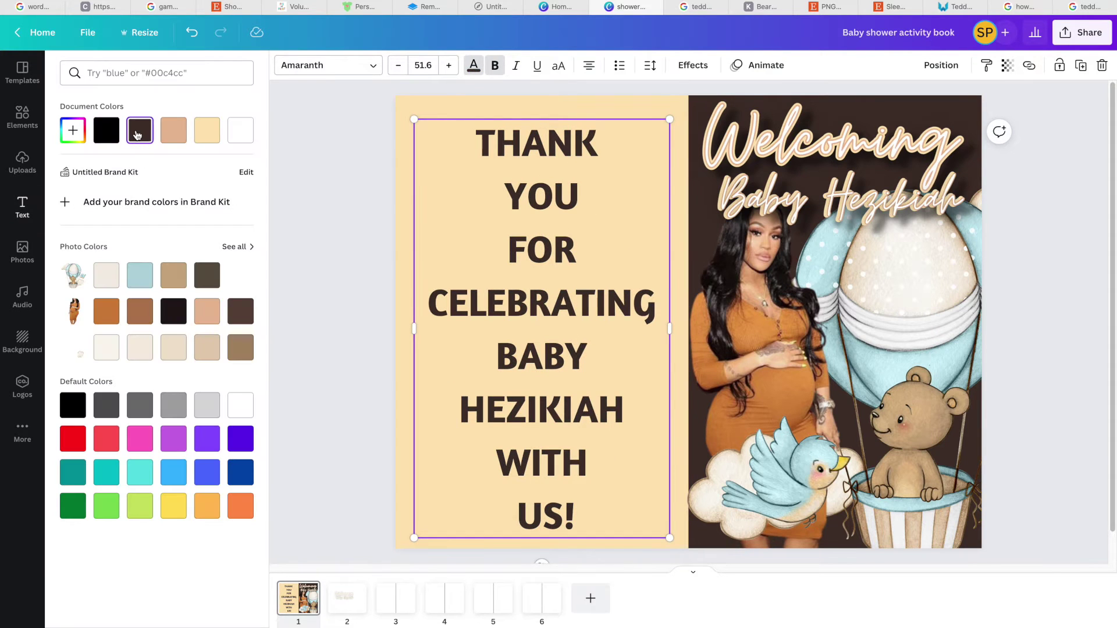
click(691, 65)
click(219, 149)
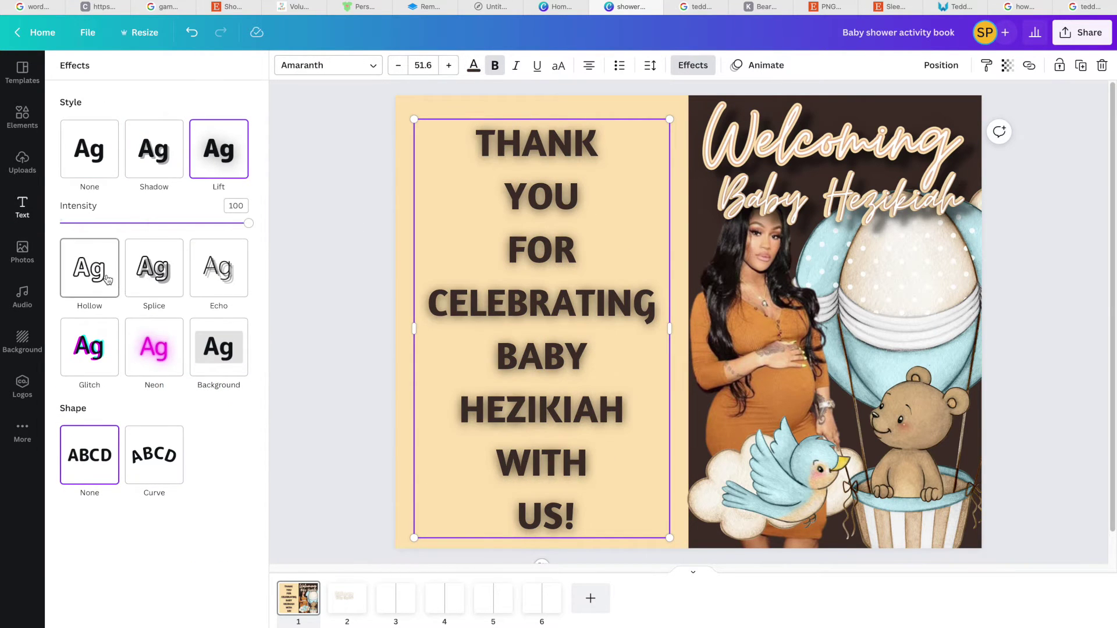
click(108, 280)
Step: Duplicate the thank-you outline, colour the copy dusty pink, align it over the original and set its effect to None
key(ctrl+d)
click(473, 66)
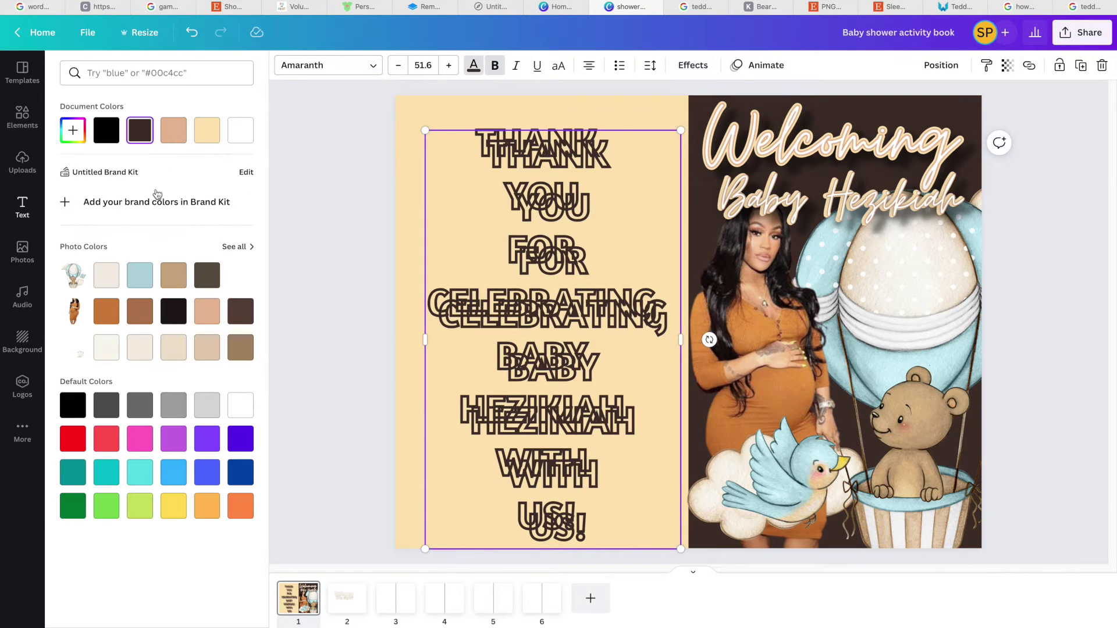
click(170, 138)
drag(528, 212, 516, 201)
click(690, 66)
click(105, 160)
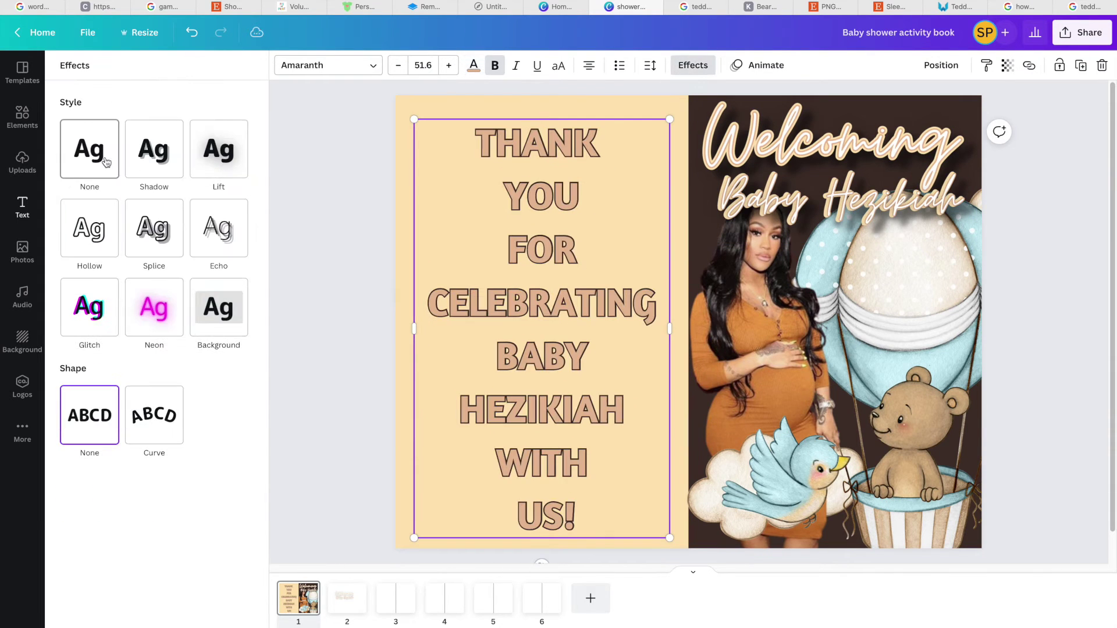
click(473, 65)
click(240, 131)
key(ctrl+z)
Step: Move the dusty pink thank-you layer aside, duplicate the dark brown Hollow outline and lay the copy slightly offset over the original
drag(558, 266, 663, 266)
click(455, 297)
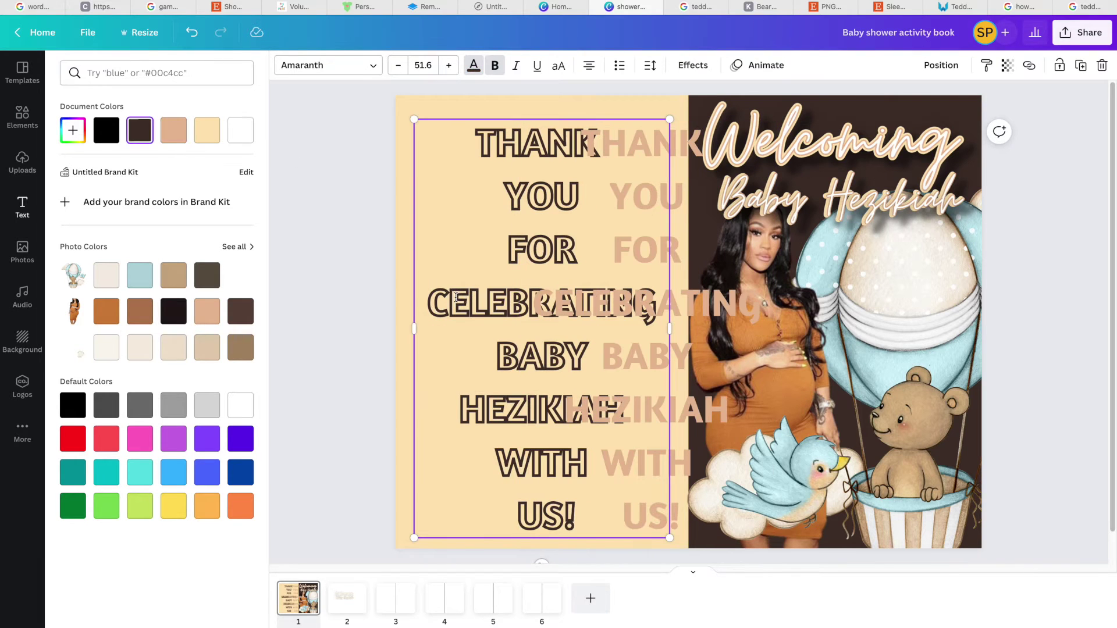
click(690, 56)
key(ctrl+d)
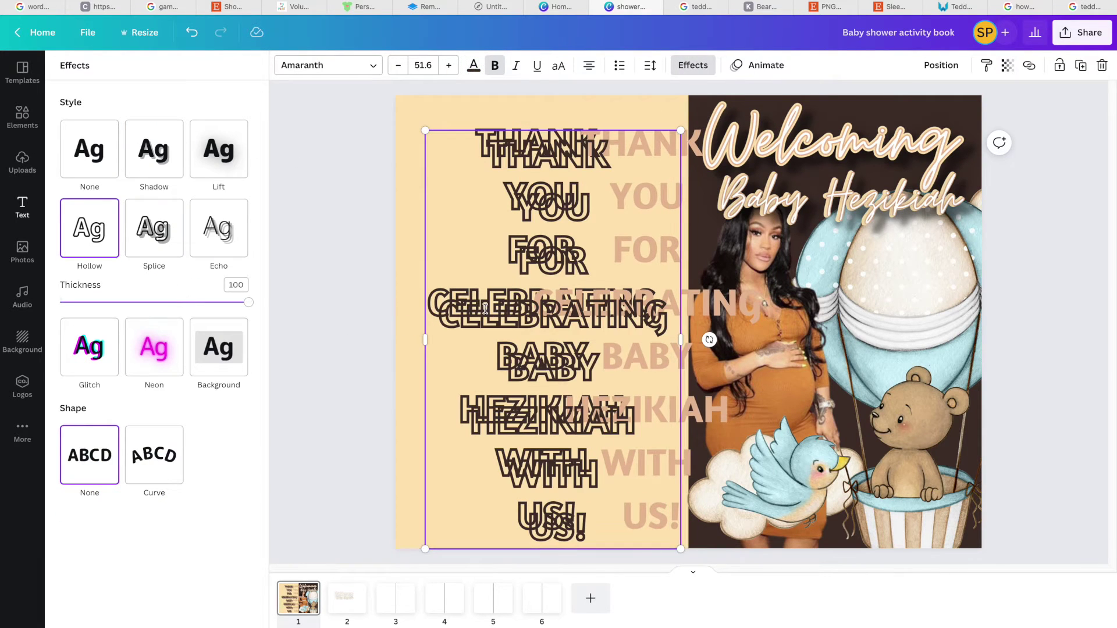
drag(482, 306, 473, 295)
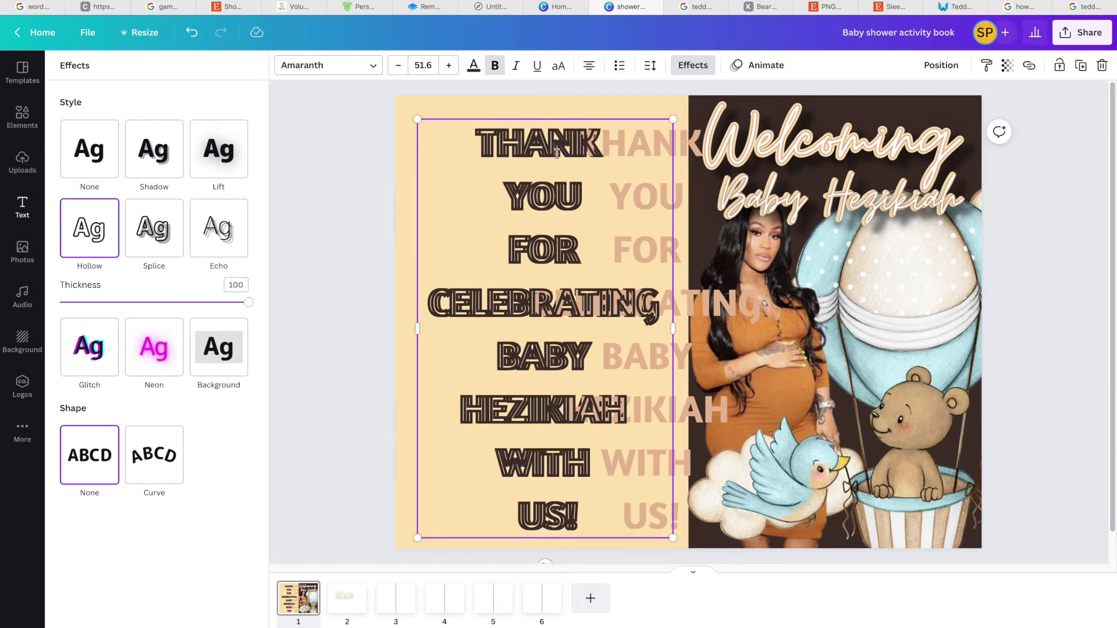
Step: Fill the dark brown thank-you lettering by removing the copy's Hollow effect and lining up the dark layers as a solid backing
click(90, 149)
drag(543, 309, 539, 309)
drag(709, 313, 460, 324)
click(103, 244)
drag(565, 335, 554, 324)
Step: Adjust the dusty pink thank-you layer's stacking order and place it back over the dark brown backing
click(779, 326)
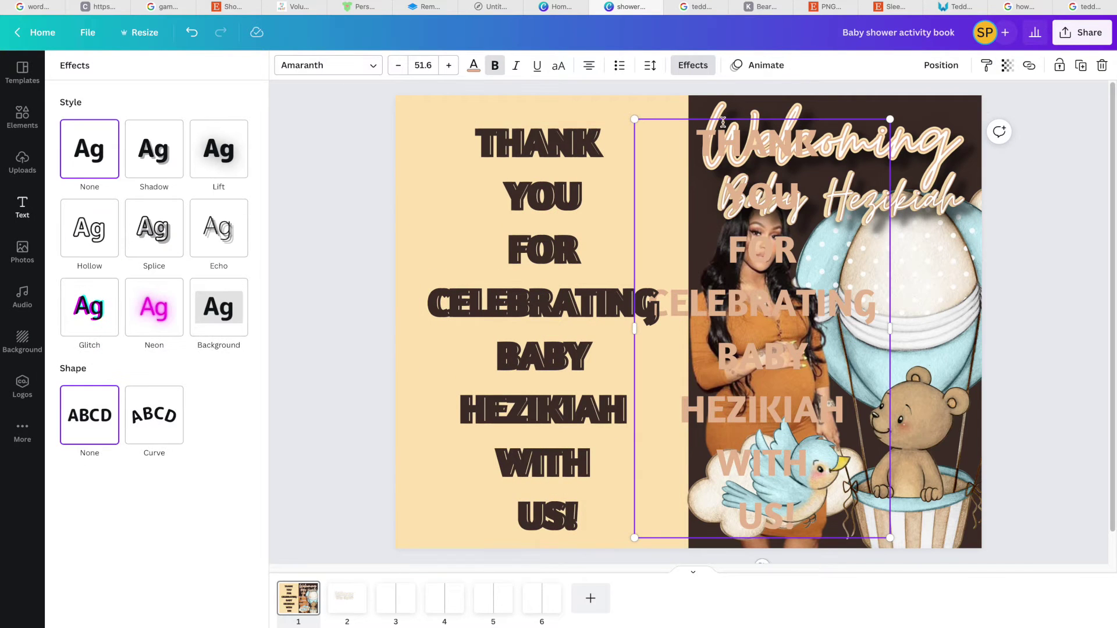
click(940, 64)
drag(774, 296, 556, 300)
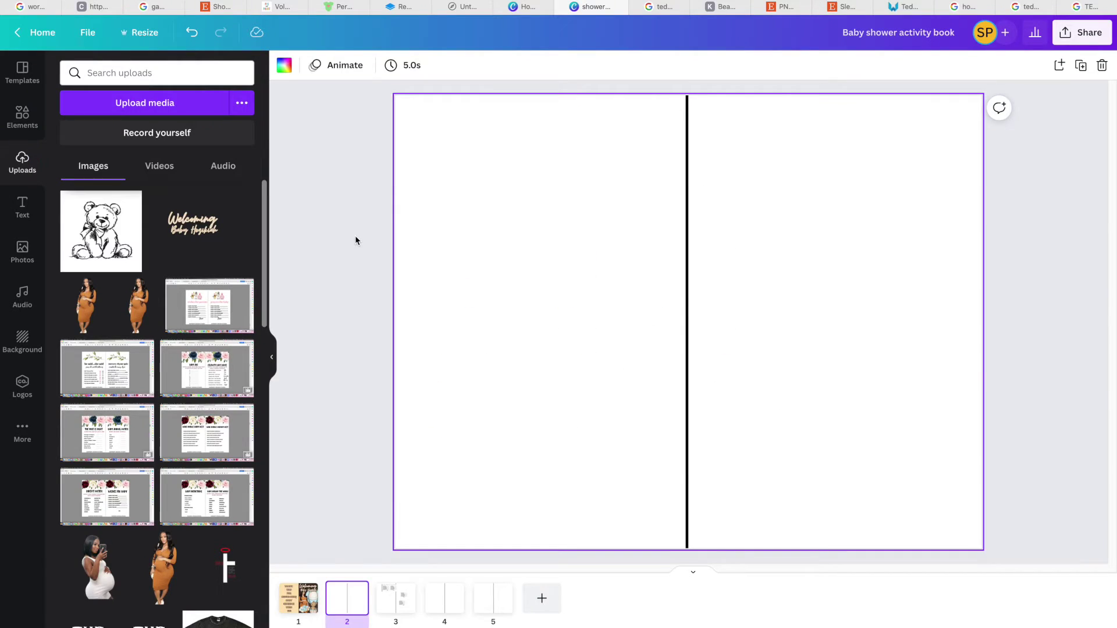
Step: Place the teddy bear line drawing on page 2's right half and add the heading "WELCOME TO OUR ACTIVITY BOOK" above it
drag(101, 230, 661, 381)
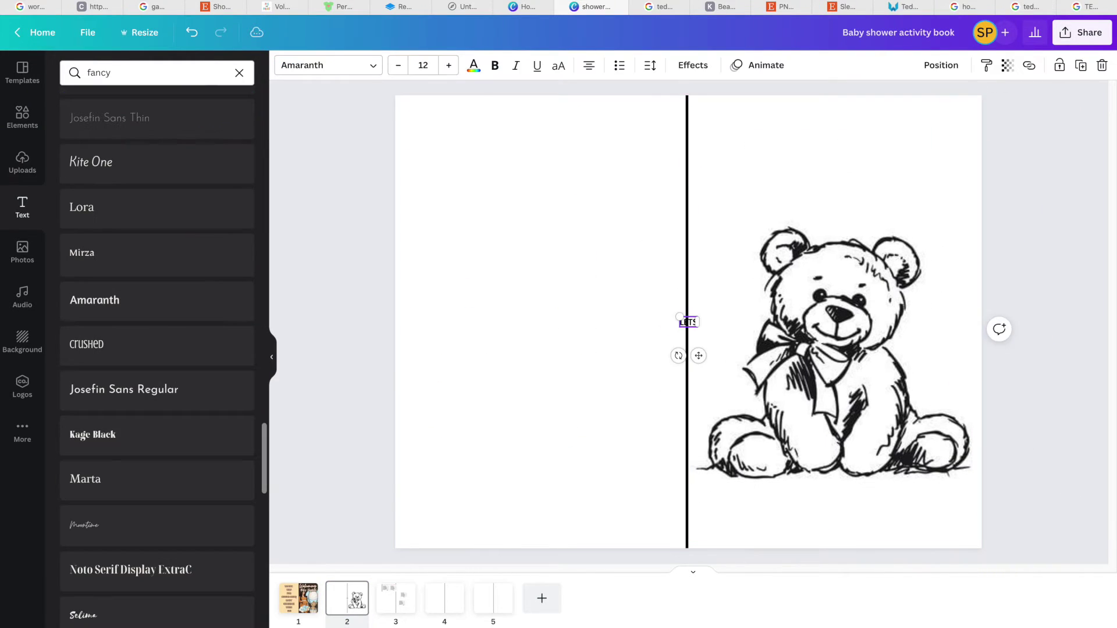
text(LET'S PLA)
key(BackSpace)
key(BackSpace)
key(BackSpace)
key(BackSpace)
key(BackSpace)
key(BackSpace)
key(BackSpace)
key(BackSpace)
key(BackSpace)
text(WELCOME TO OUR ACTIVITY BOOK)
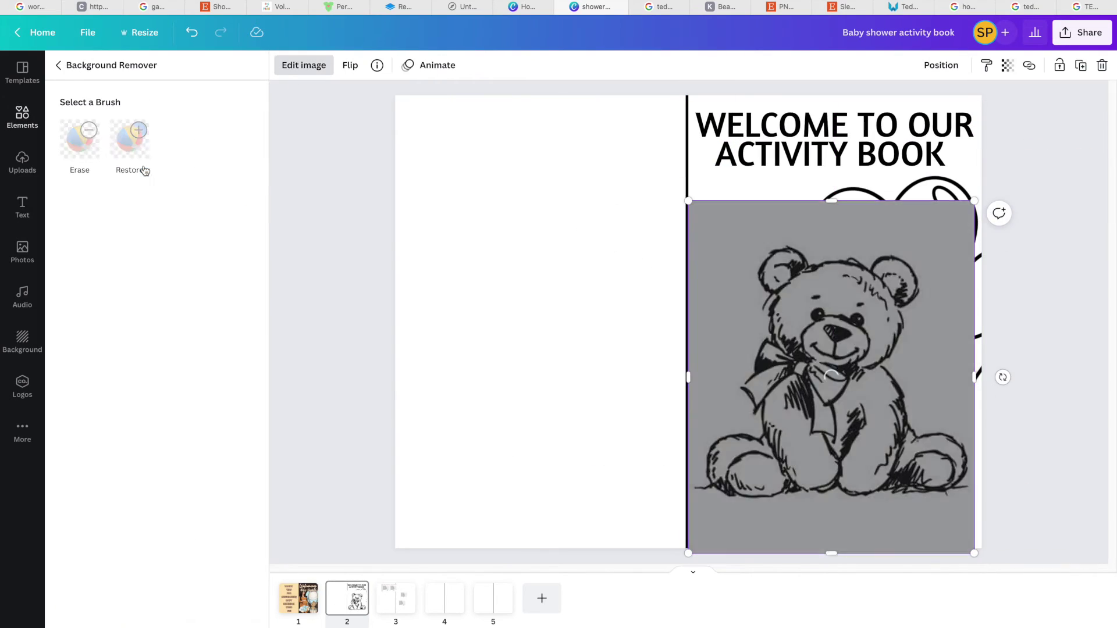
Step: Remove the background from the teddy bear line drawing
click(145, 168)
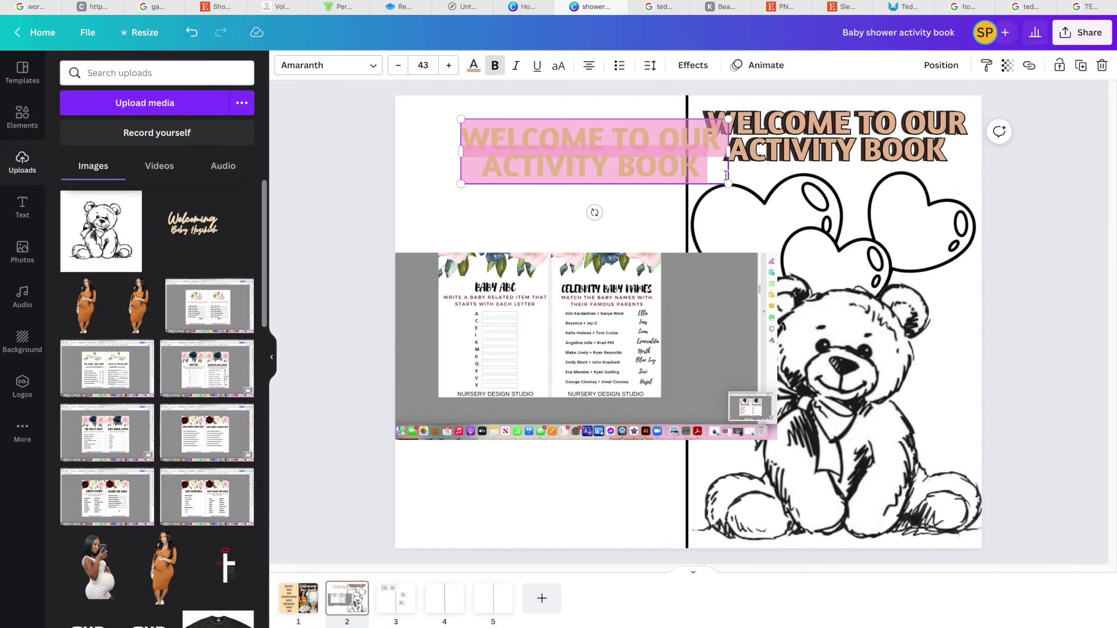
Step: Retitle the copied heading "BABY ABC" at size 64, place it atop page 2's left half and colour it dark brown
text(BABY ABC)
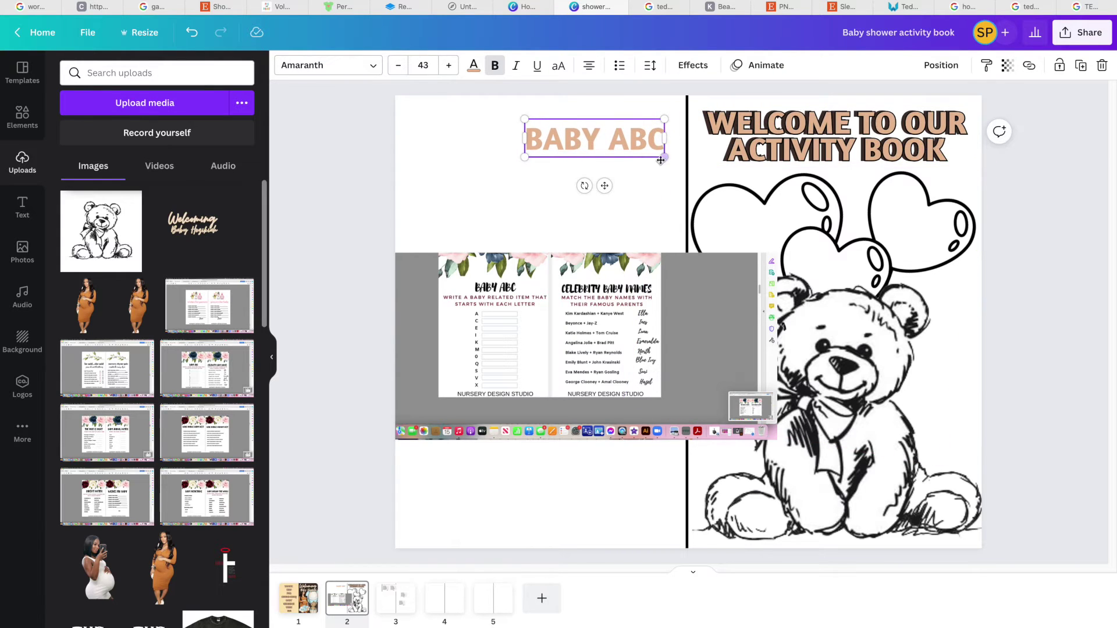
mouse_move(668, 158)
mouse_down()
mouse_move(720, 195)
mouse_move(602, 161)
mouse_move(689, 194)
mouse_move(669, 178)
mouse_up()
click(420, 140)
drag(514, 150, 483, 135)
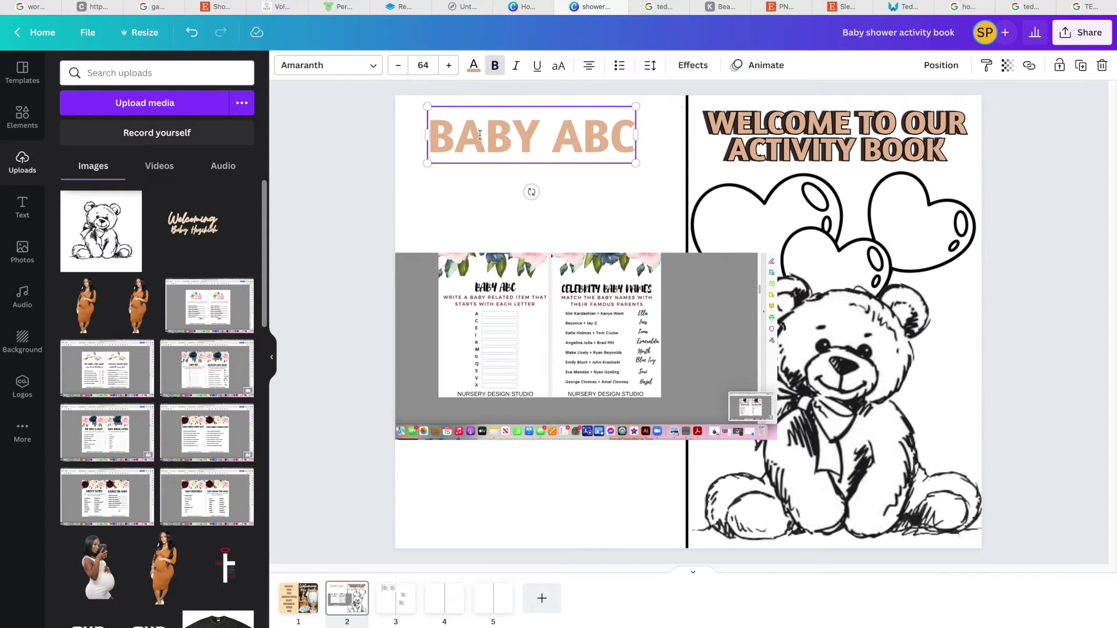
click(472, 78)
click(134, 138)
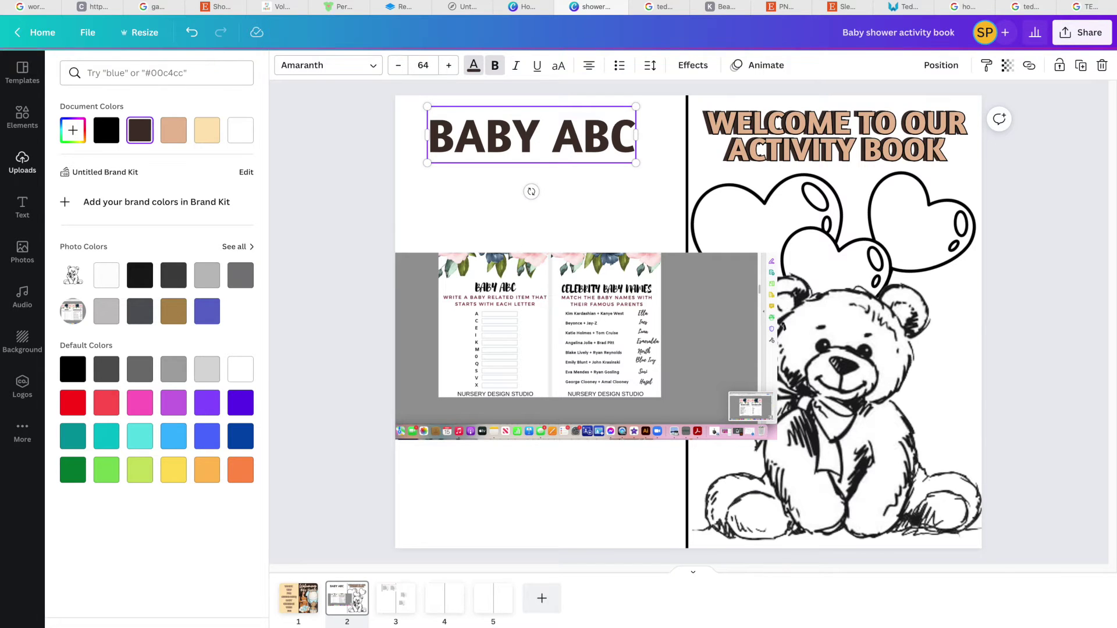
Step: Add "WRITE A BABY RELATED ITEM THAT STARTS WITH EACH LETTER" below from a copy of the "BABY ABC" heading and centre the heading over it
click(572, 124)
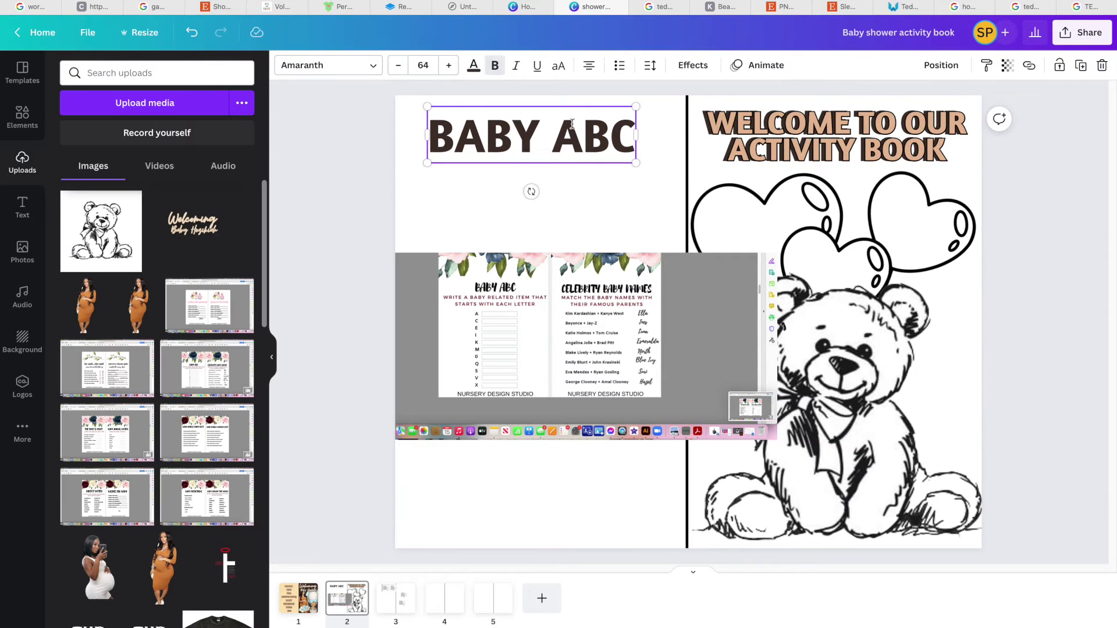
key(ctrl+d)
drag(572, 124, 566, 182)
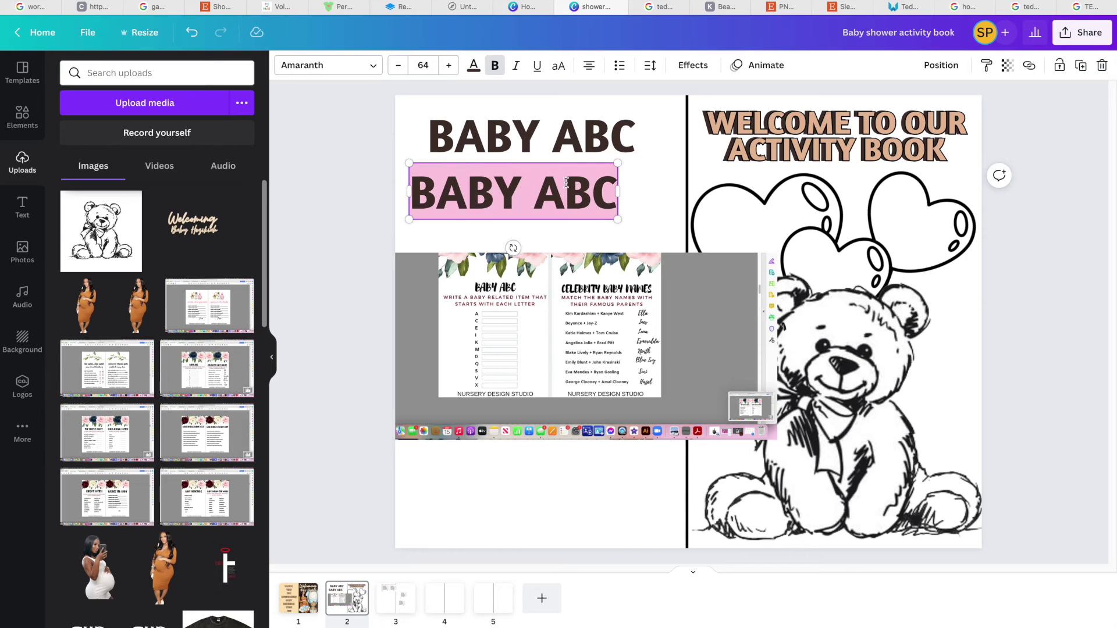
text(WRITE A BABY RELATED ITEM THAT STARTS WITH EACH LETTER)
click(495, 129)
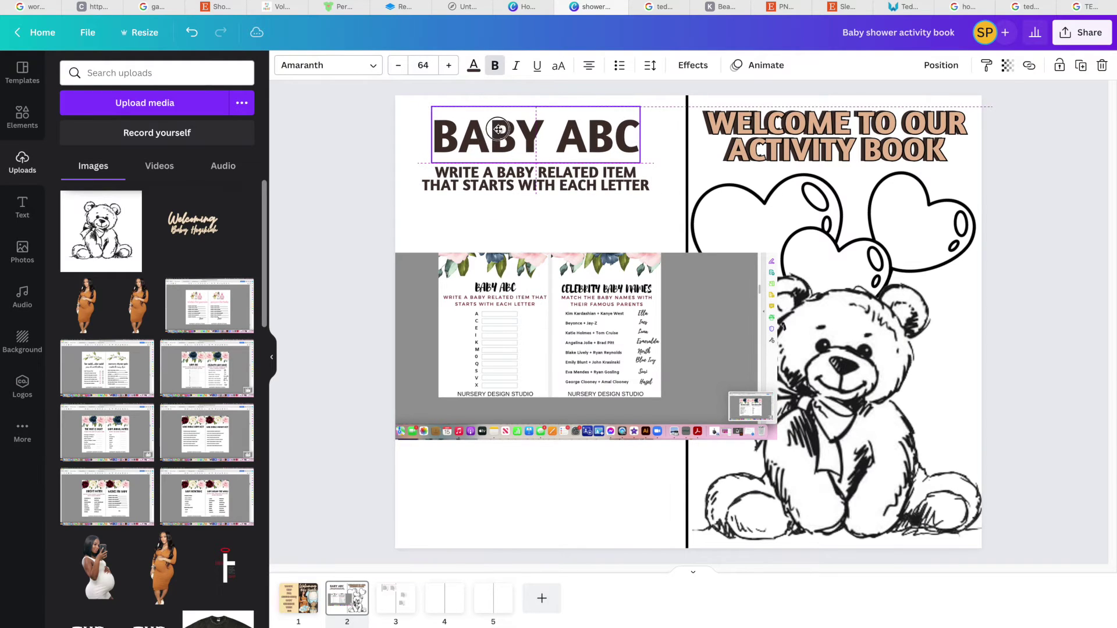
Step: Crop the reference screenshot to the Baby ABC letters and answer boxes, and enlarge the list beneath the subheading on page 2
drag(559, 349, 569, 283)
drag(354, 356, 441, 344)
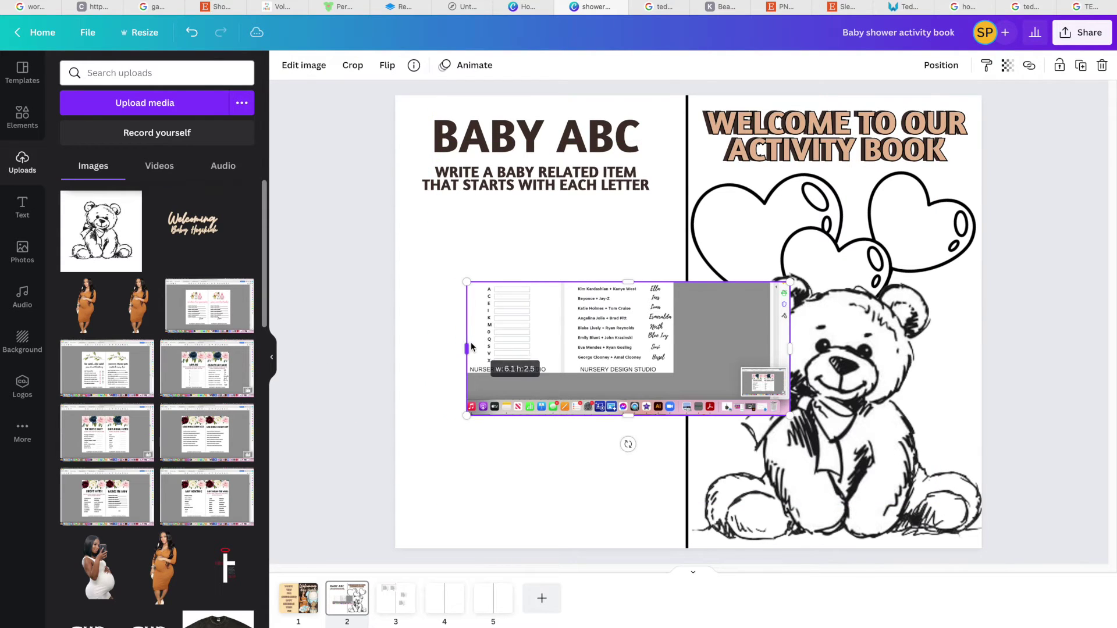
drag(622, 414, 605, 365)
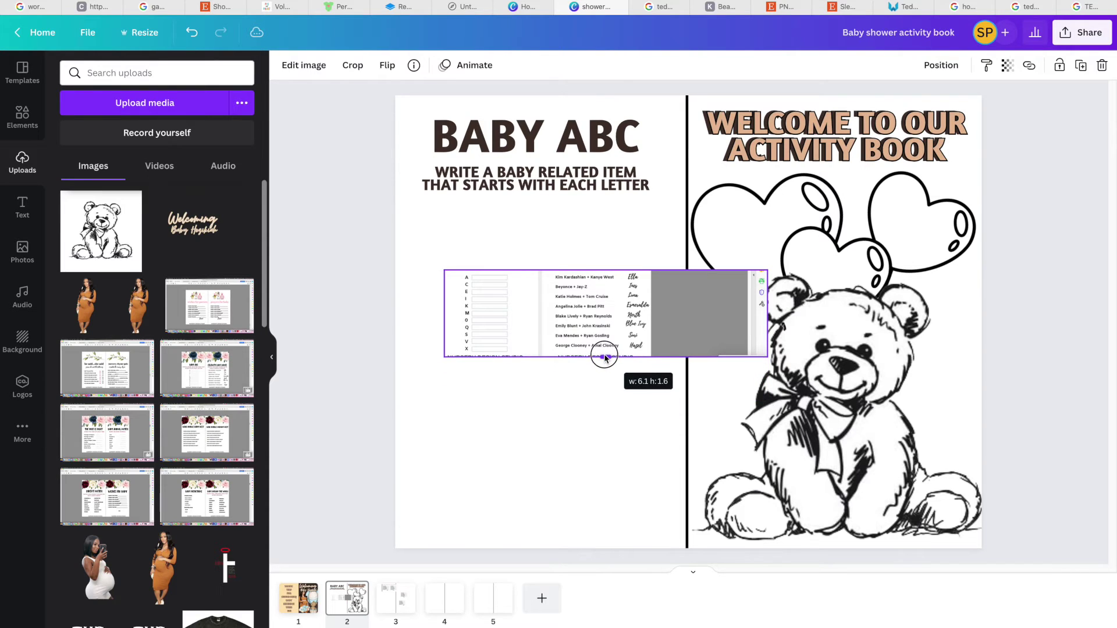
drag(766, 312, 673, 539)
drag(443, 404, 498, 401)
drag(615, 372, 524, 298)
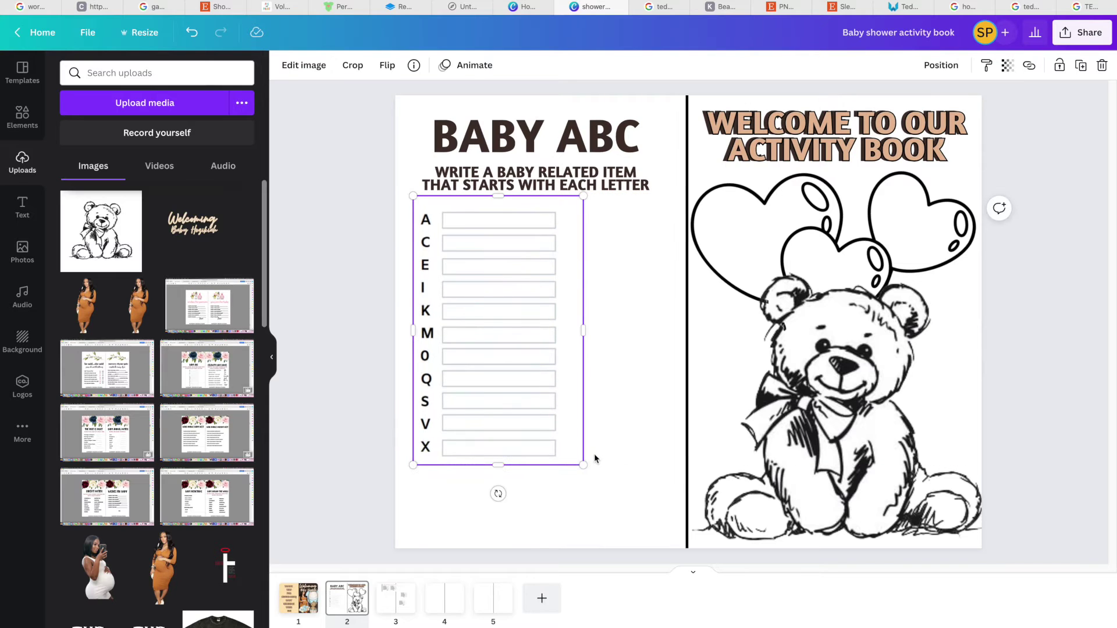
drag(597, 469, 682, 499)
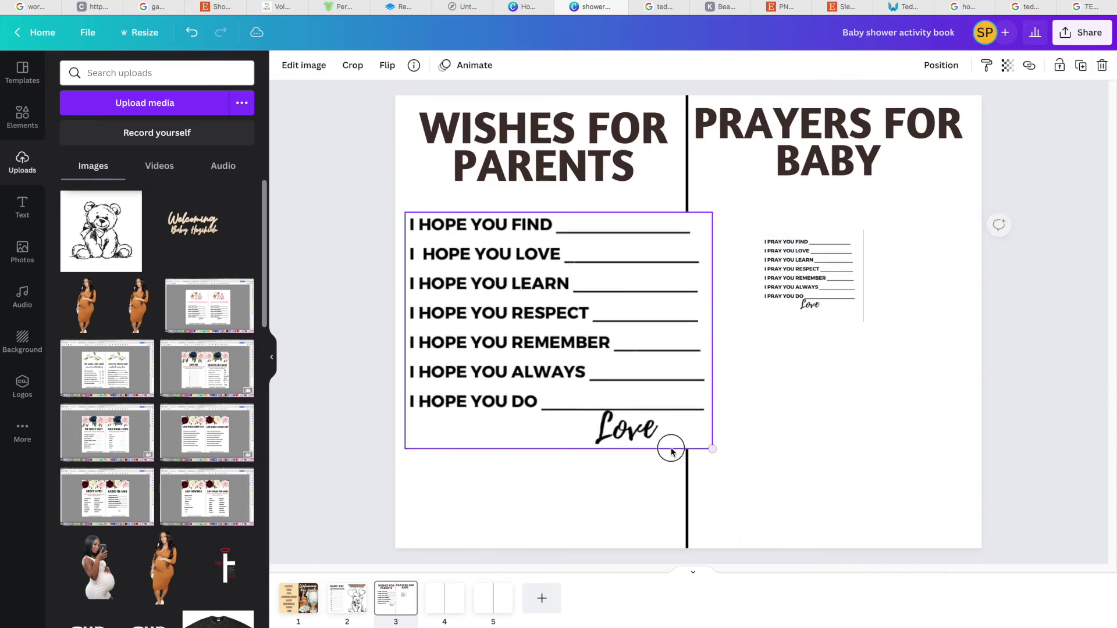
Step: Resize page 3's "I HOPE YOU" list to fit the left half and add a dark brown shooting-star graphic from a "WISHES" search below it
drag(671, 451, 536, 464)
click(22, 117)
text(WISHES)
drag(98, 265, 518, 485)
click(284, 65)
click(172, 396)
drag(495, 548, 444, 391)
Step: Enlarge the "I PRAY YOU" list to fill the right half of page 3 and adjust the "PRAYERS FOR BABY" heading's spacing
click(814, 274)
drag(865, 324, 964, 418)
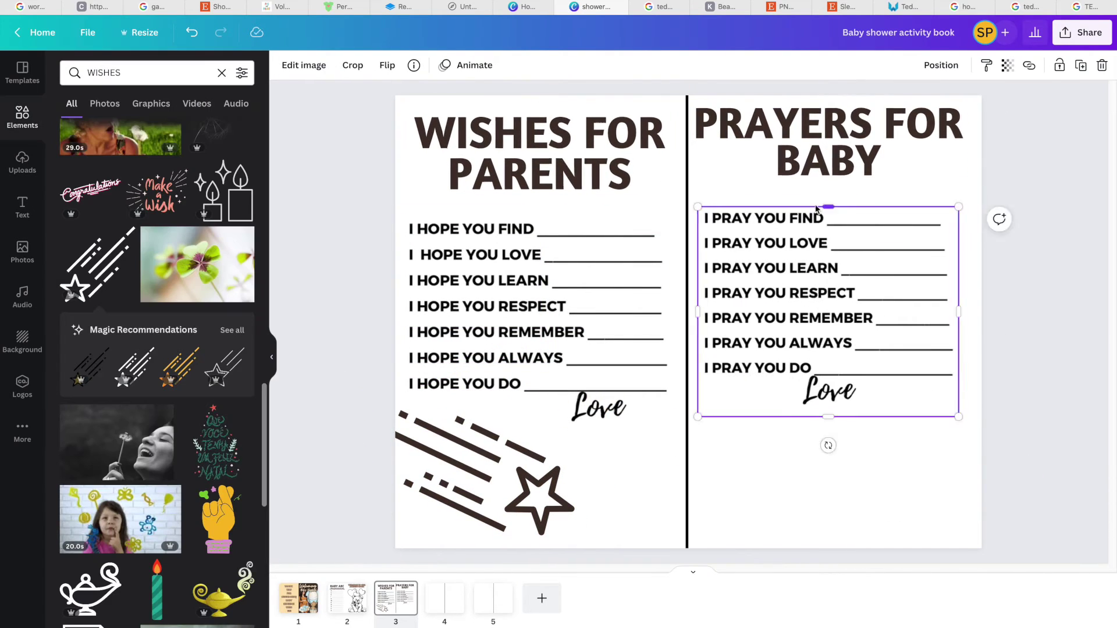
click(828, 143)
click(649, 65)
drag(684, 155, 688, 156)
Step: Search the elements for "PRAYER" and add a praying-hands graphic beneath the prayers list on page 3
click(221, 73)
text(PRAYER)
key(Return)
click(90, 192)
click(284, 65)
click(22, 116)
click(729, 458)
double_click(729, 458)
click(307, 62)
click(907, 459)
key(Delete)
click(706, 461)
click(222, 72)
click(77, 256)
click(284, 65)
Step: Set up page 4 with the game screenshot and the heading "HE SAID...SHE SAID" in dark brown without a text effect
click(444, 598)
click(22, 162)
click(693, 65)
click(89, 228)
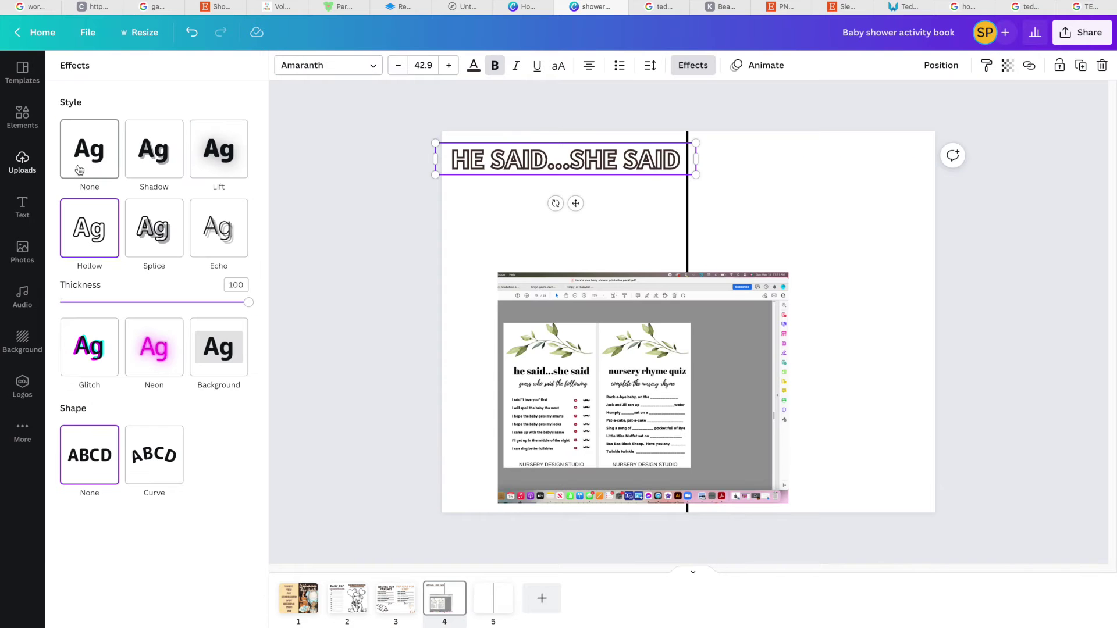
click(91, 169)
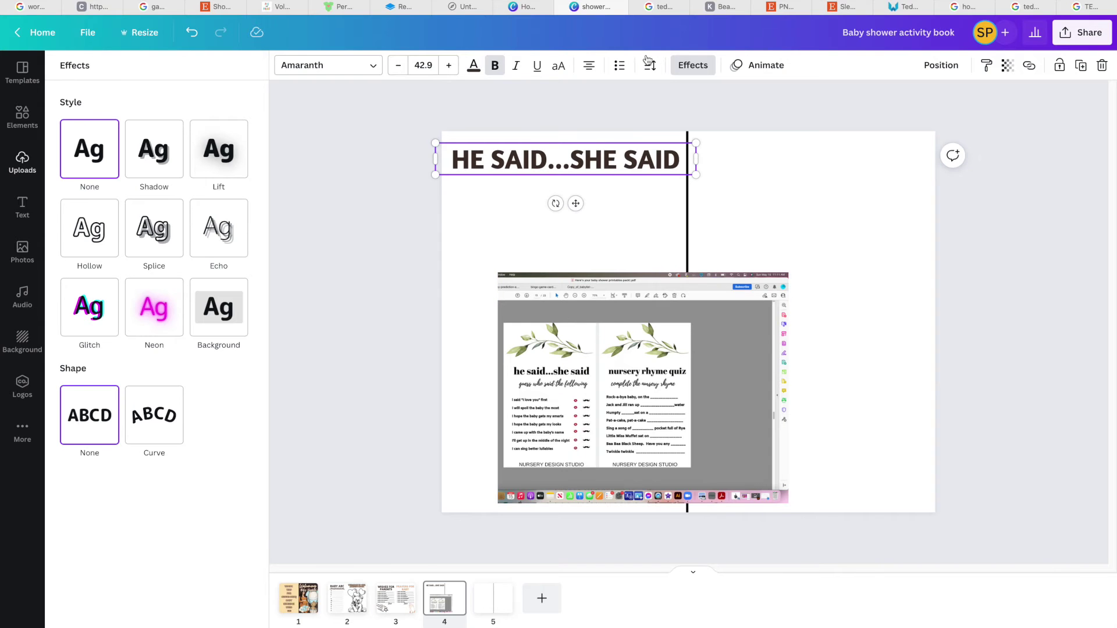
click(415, 288)
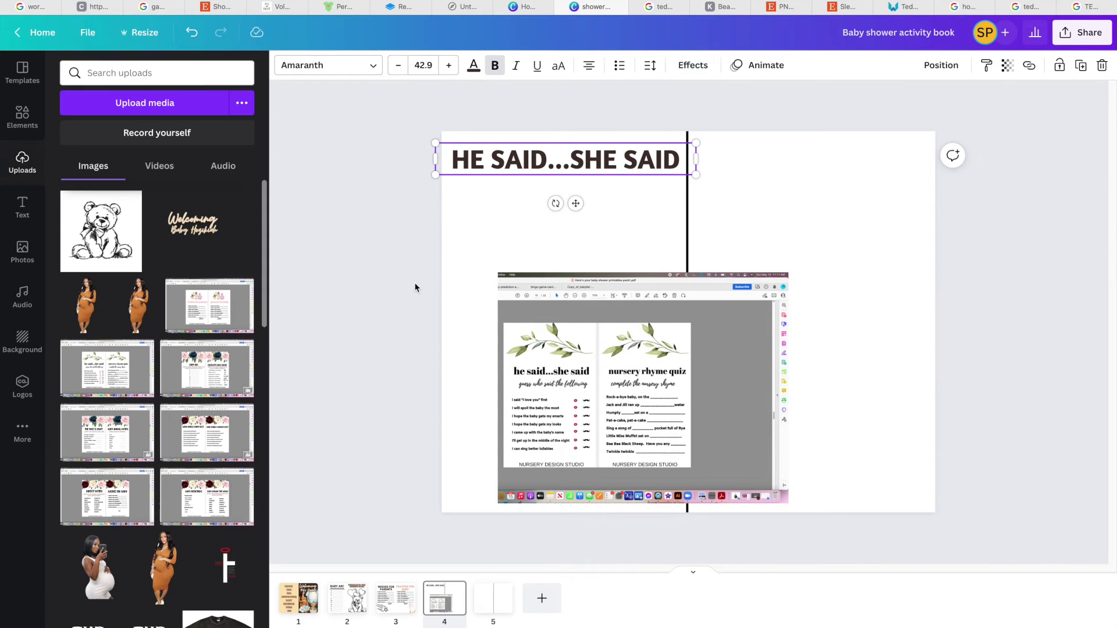
Step: Add the script subheading "guess who said the following" beneath the "HE SAID...SHE SAID" heading
text(guess who said the following)
click(22, 117)
click(77, 255)
key(Delete)
Step: Duplicate the statement list, crop one copy to the 'i said "I love you" first' row and place it below the subheading
drag(401, 295, 409, 296)
key(super+d)
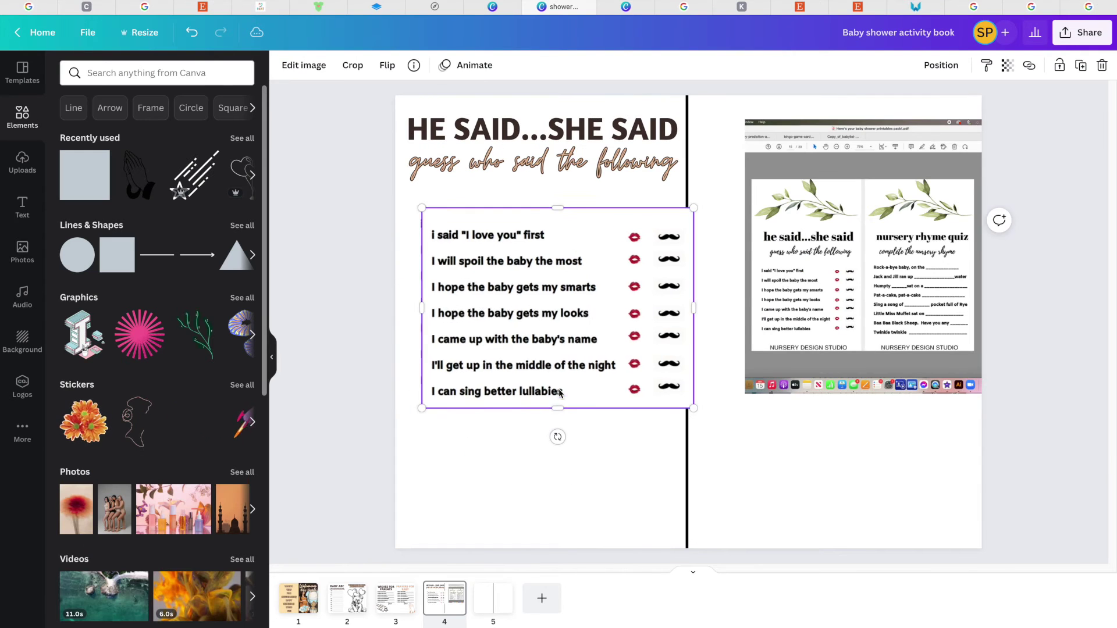
drag(569, 351, 556, 560)
click(544, 395)
drag(546, 410, 547, 245)
drag(490, 225, 481, 220)
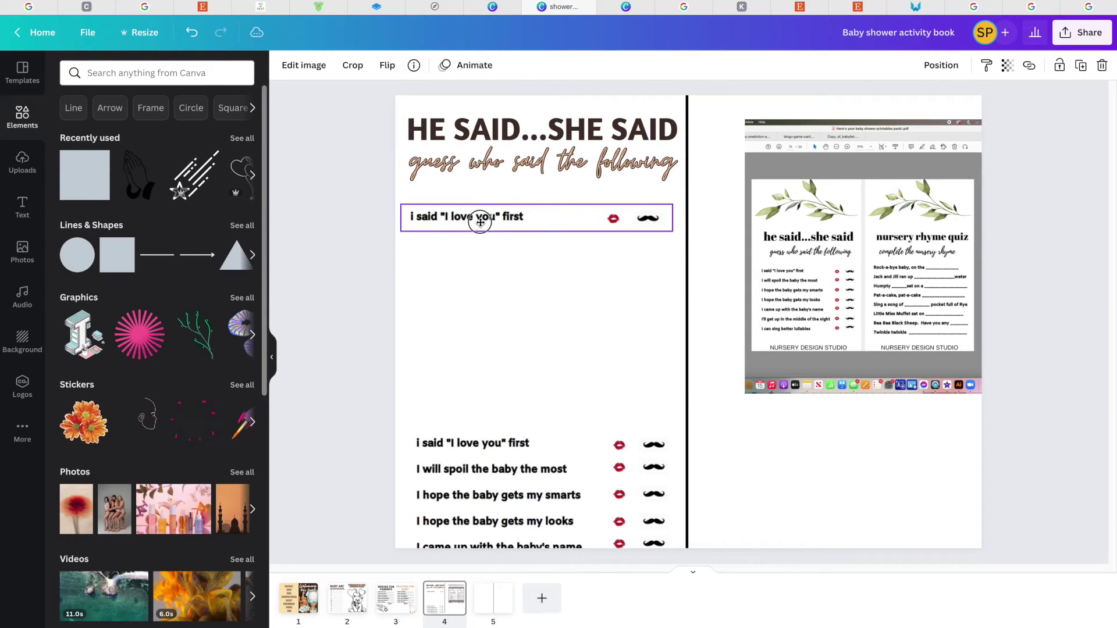
click(489, 162)
drag(488, 162, 484, 171)
Step: Duplicate the full statement list and crop a copy to the "I will spoil the baby the most" row, placed second
drag(477, 466, 473, 335)
key(super+d)
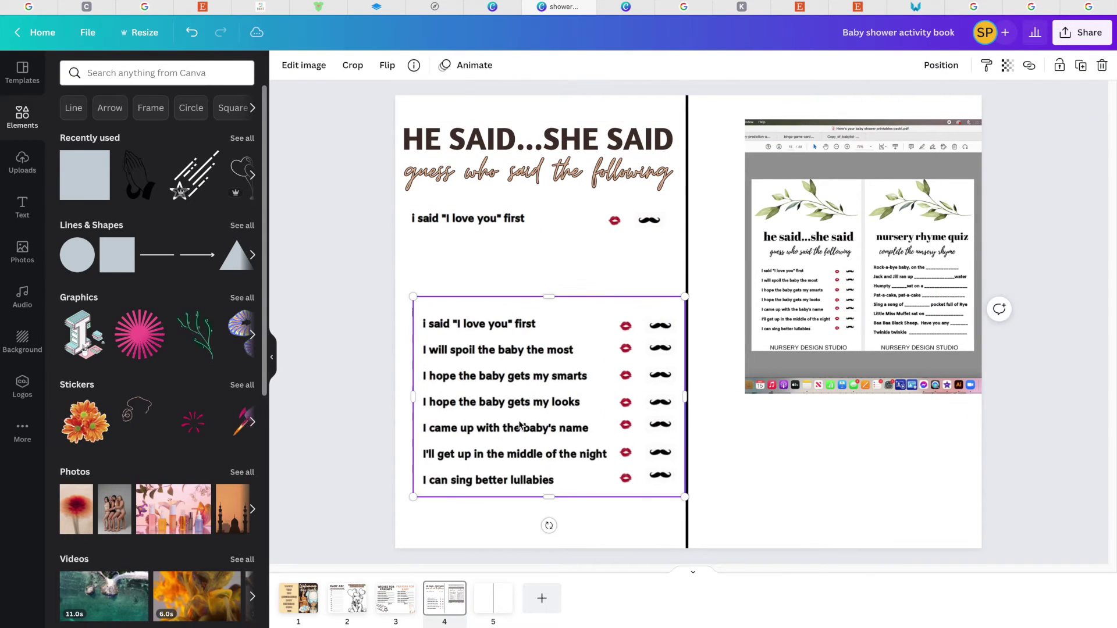
drag(516, 426, 709, 424)
click(518, 299)
drag(519, 299, 519, 257)
drag(538, 242, 528, 283)
drag(537, 444, 494, 260)
Step: Crop another copy of the list to the "I hope the baby gets my smarts" row and place it third
click(528, 324)
key(super+d)
mouse_move(661, 366)
mouse_down()
mouse_move(511, 366)
mouse_move(667, 366)
mouse_up()
click(587, 343)
drag(589, 294, 587, 368)
drag(589, 493, 528, 302)
Step: Make further copies of the list and crop one to the "I hope the baby gets my looks" row in fourth place
click(699, 397)
drag(700, 396, 534, 408)
key(super+d)
drag(534, 407, 730, 398)
key(super+d)
drag(528, 444, 486, 444)
drag(550, 316, 549, 399)
drag(555, 515, 543, 337)
Step: Crop a list copy to the "I came up with the baby's name" row and place it fifth
drag(727, 401, 763, 394)
drag(645, 430, 524, 309)
drag(544, 323, 550, 345)
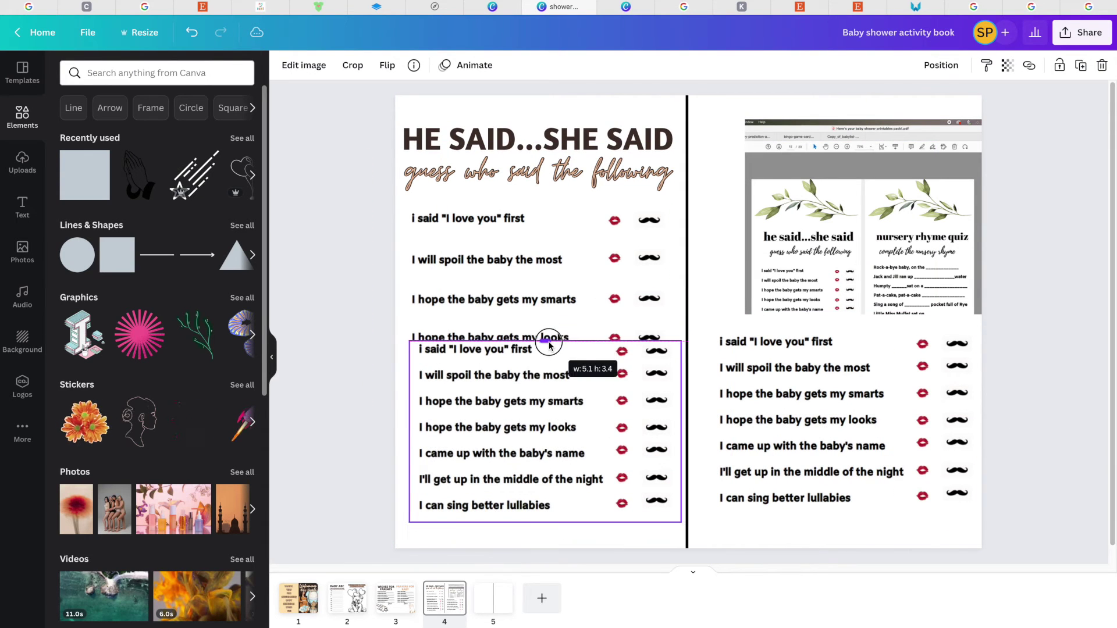
drag(567, 431, 568, 441)
drag(545, 522, 610, 375)
Step: Crop a list copy to the "I'll get up in the middle of the night" row and move it into sixth place
drag(843, 380, 844, 359)
drag(845, 293, 847, 442)
drag(845, 494, 898, 465)
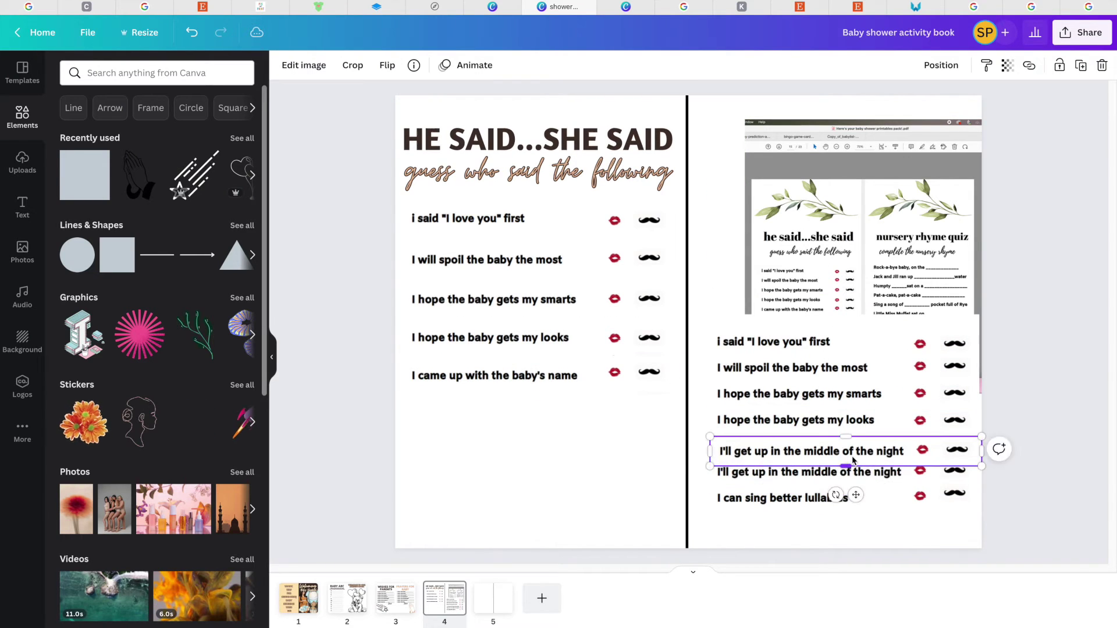
drag(814, 451, 539, 416)
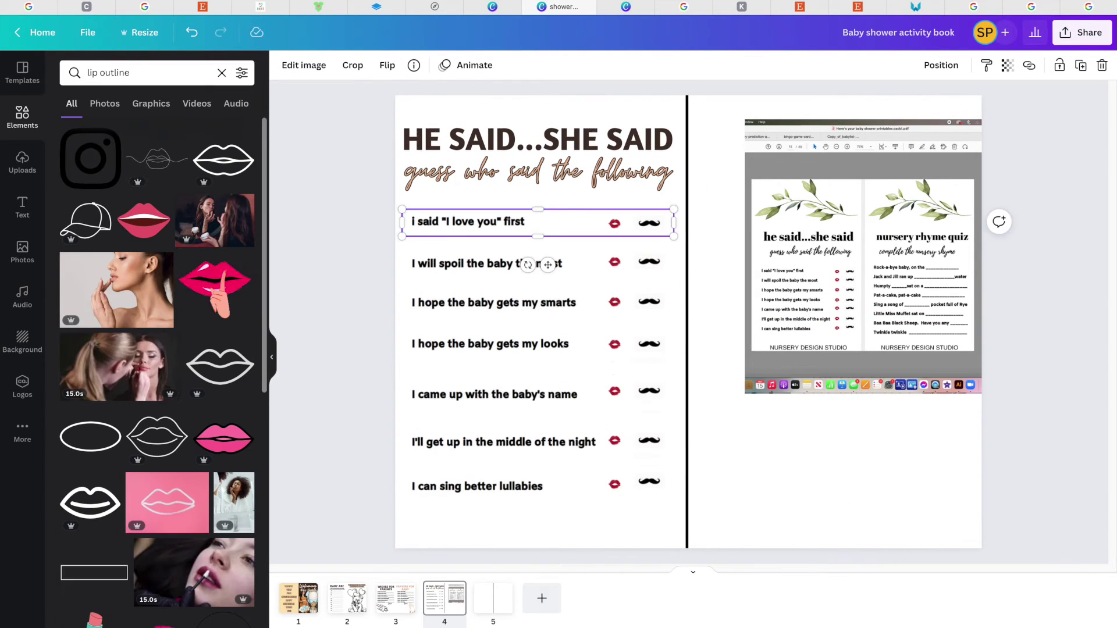
Step: Add a small pink lips graphic to the blank area of page 4's right half and search the elements for "mustache outline"
drag(215, 281, 680, 416)
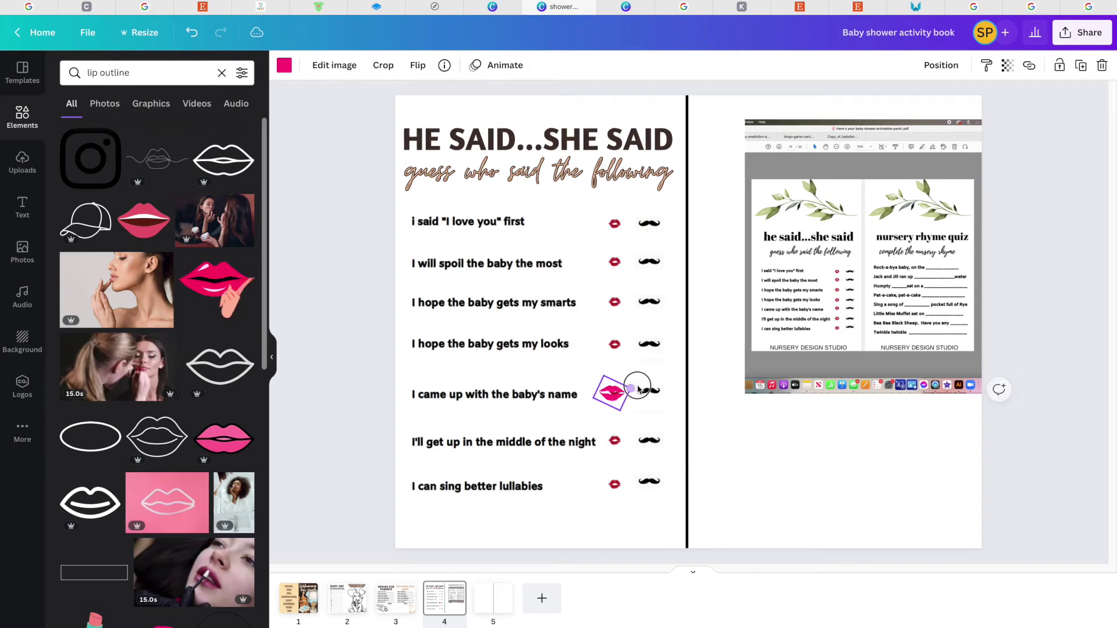
drag(712, 413, 788, 464)
triple_click(152, 73)
text(mustache outline)
key(Return)
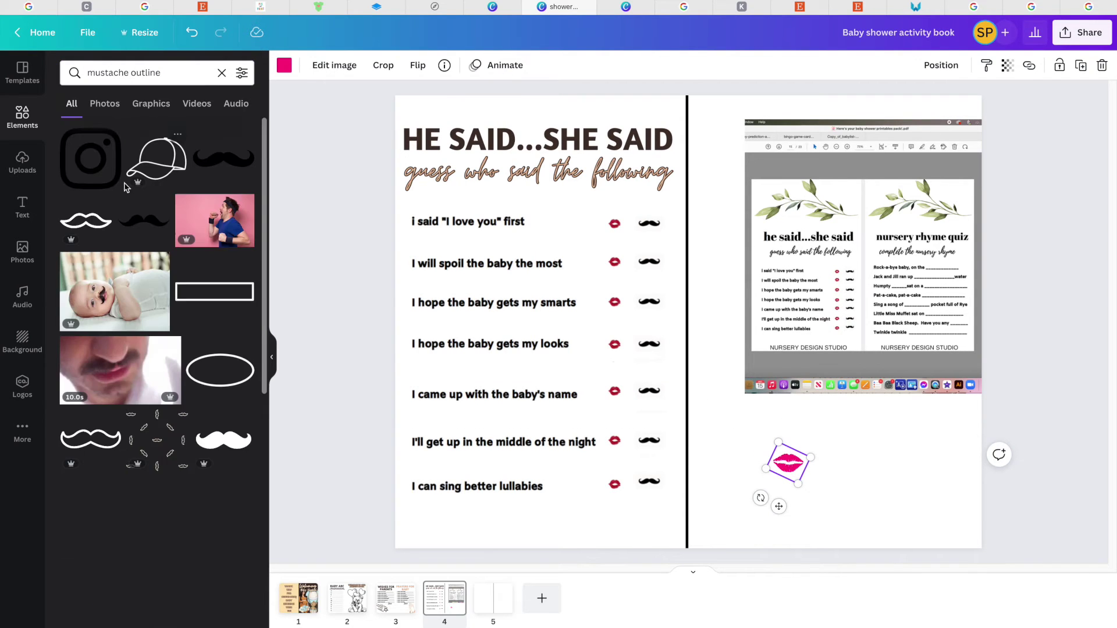
click(223, 158)
drag(936, 391, 602, 320)
drag(530, 302, 670, 391)
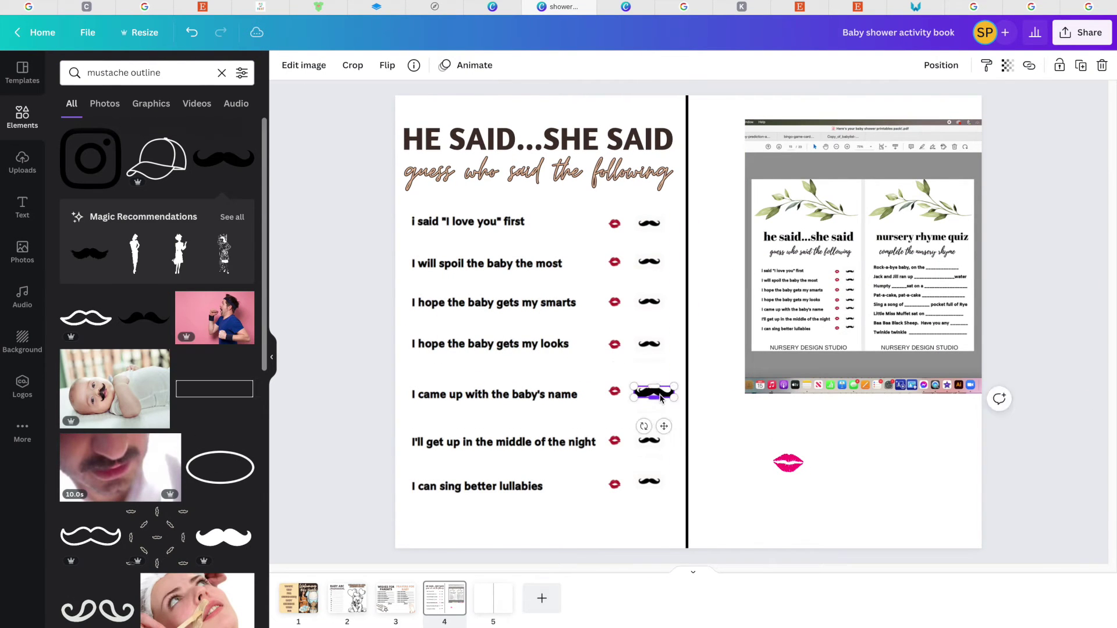
key(Delete)
Step: Add a recolourable mustache graphic at the "I came up with the baby's name" row and copy the lips and mustache to the row above
click(223, 536)
drag(805, 284, 614, 345)
drag(594, 353, 663, 405)
click(504, 499)
click(222, 73)
key(super+c)
key(super+v)
drag(658, 395, 646, 344)
Step: Recolour the fourth row's lips dark brown, and the fifth row's lips peach and mustache dark brown
click(608, 344)
click(283, 65)
click(139, 131)
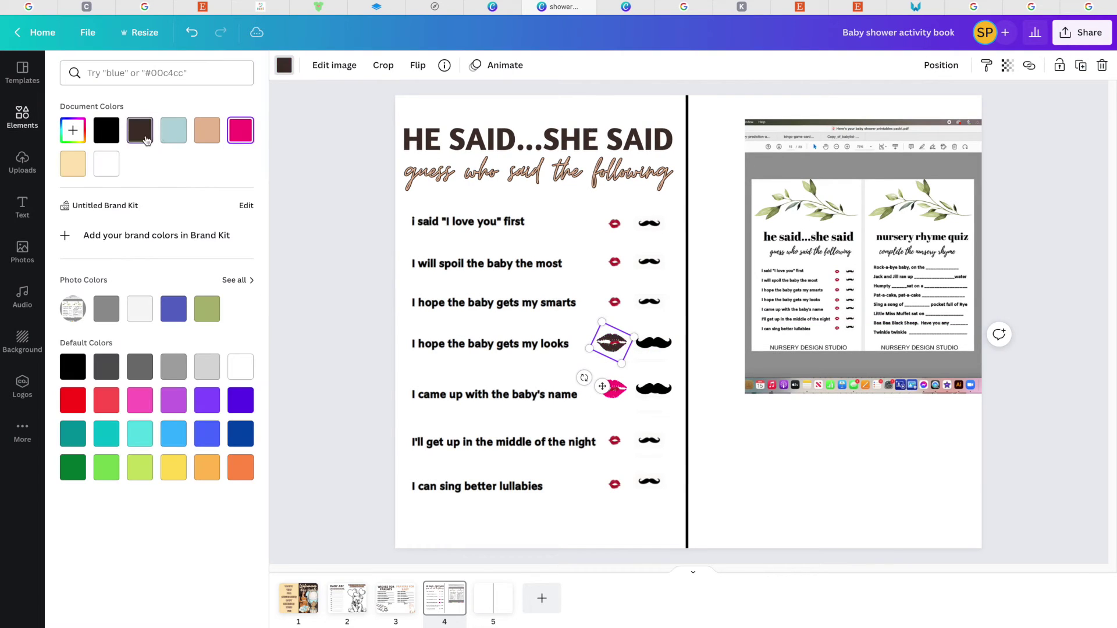
click(206, 137)
click(653, 389)
click(139, 131)
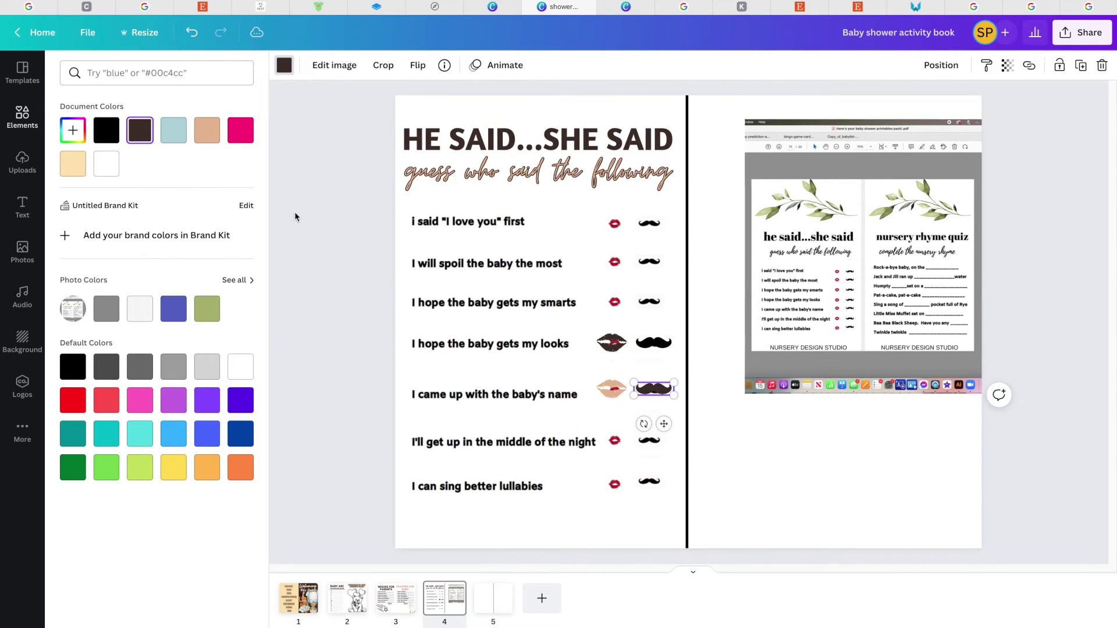
Step: Resize the peach square into a tall narrow rectangle covering the column of lips and mustaches beside the statements
drag(704, 307, 698, 307)
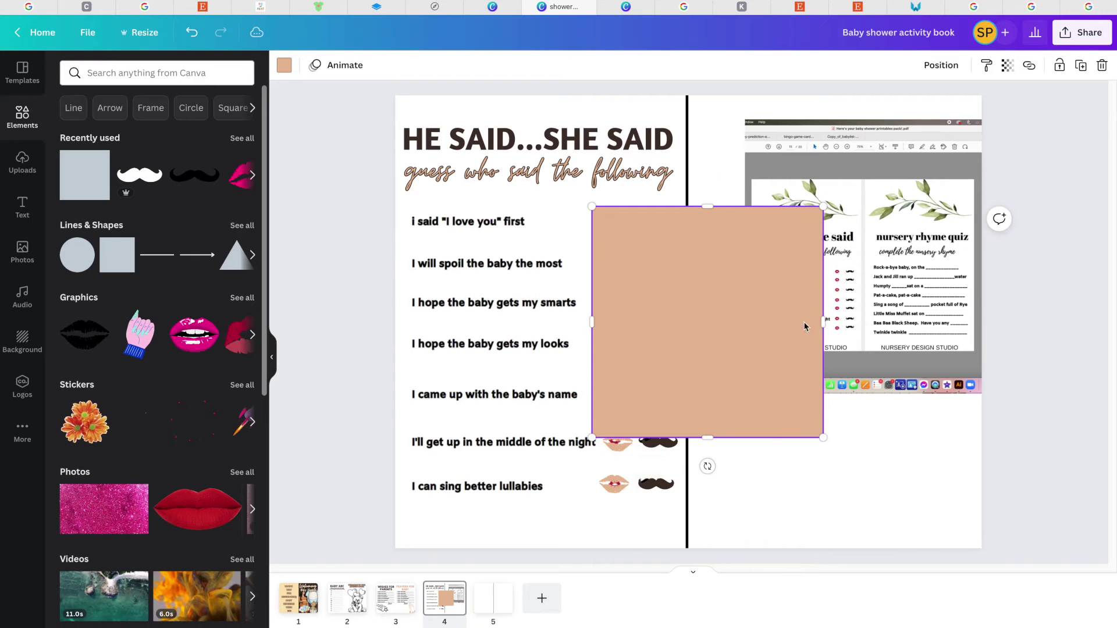
drag(823, 322, 675, 324)
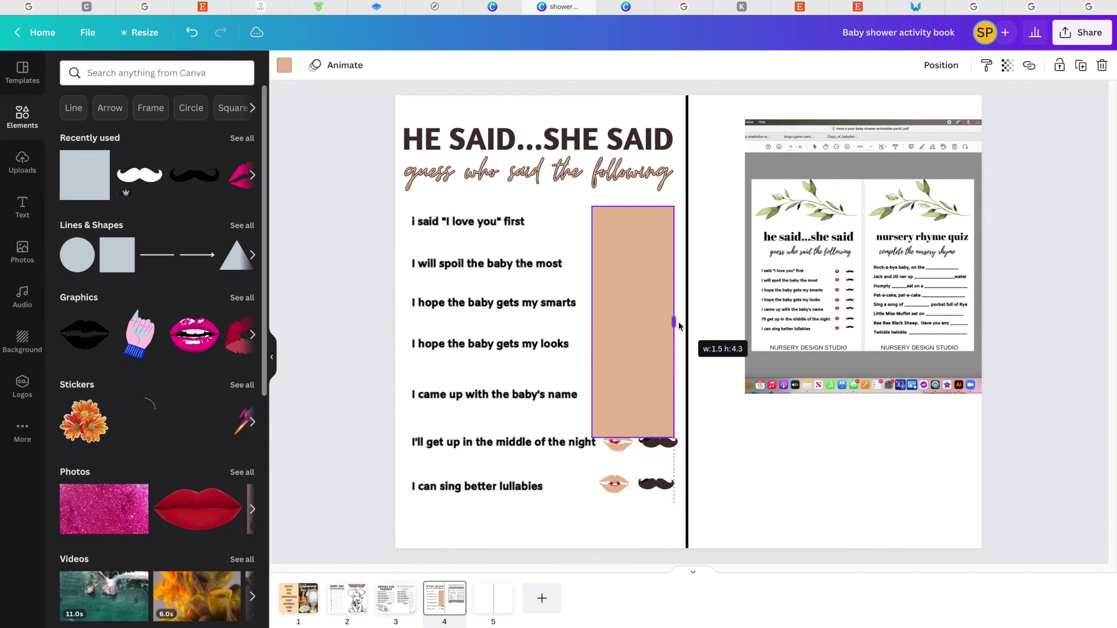
drag(641, 438, 647, 515)
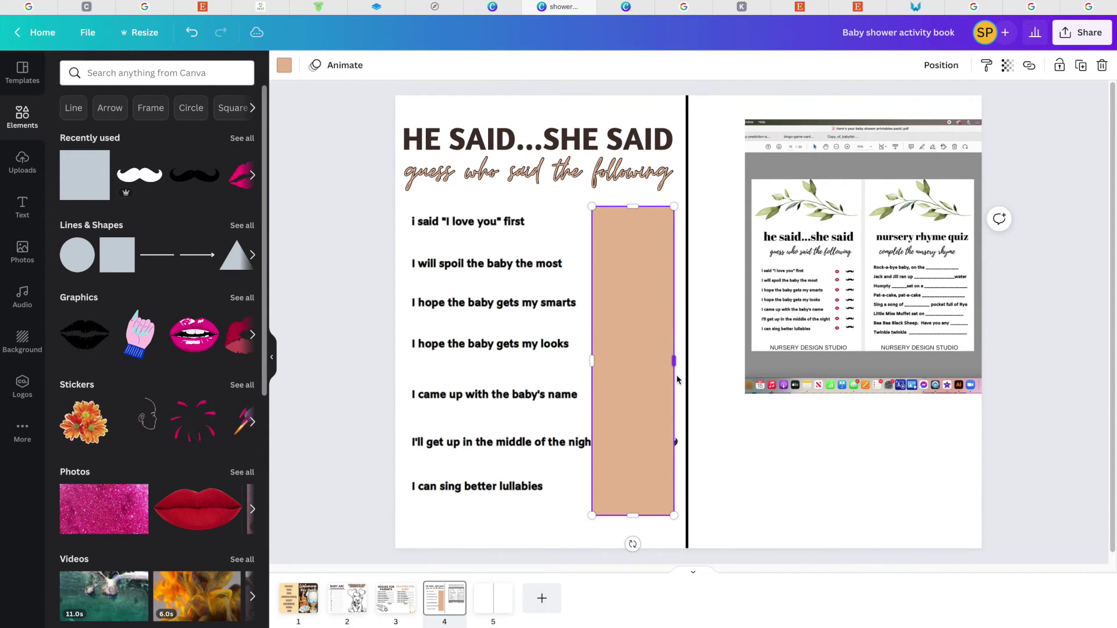
drag(677, 364, 679, 364)
drag(591, 361, 610, 361)
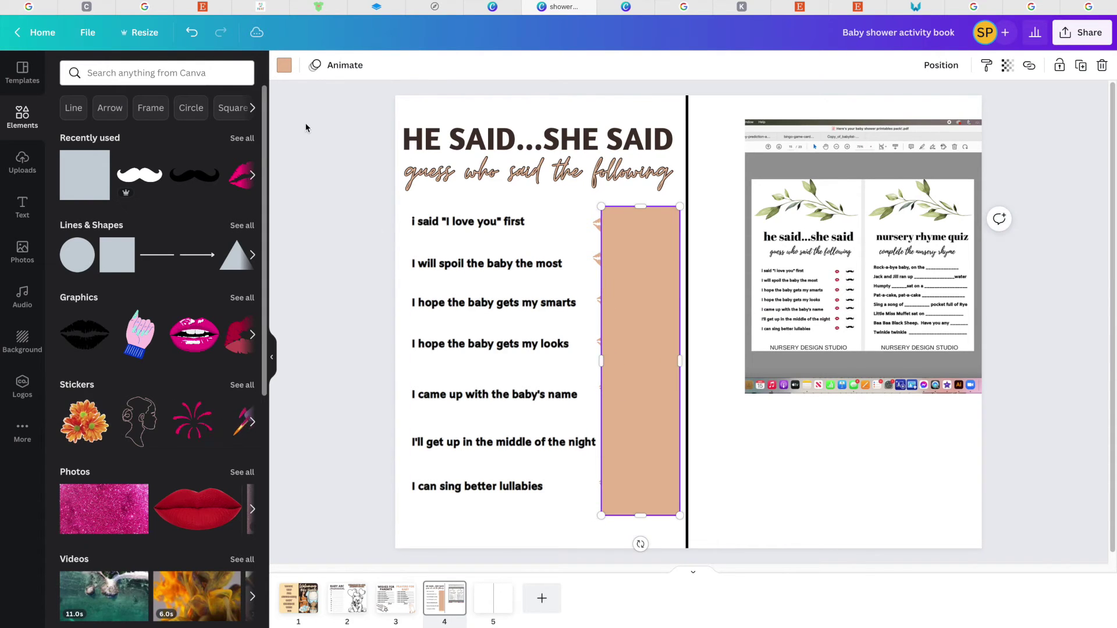
Step: Fill the tall rectangle white and open its position options
click(283, 67)
click(78, 158)
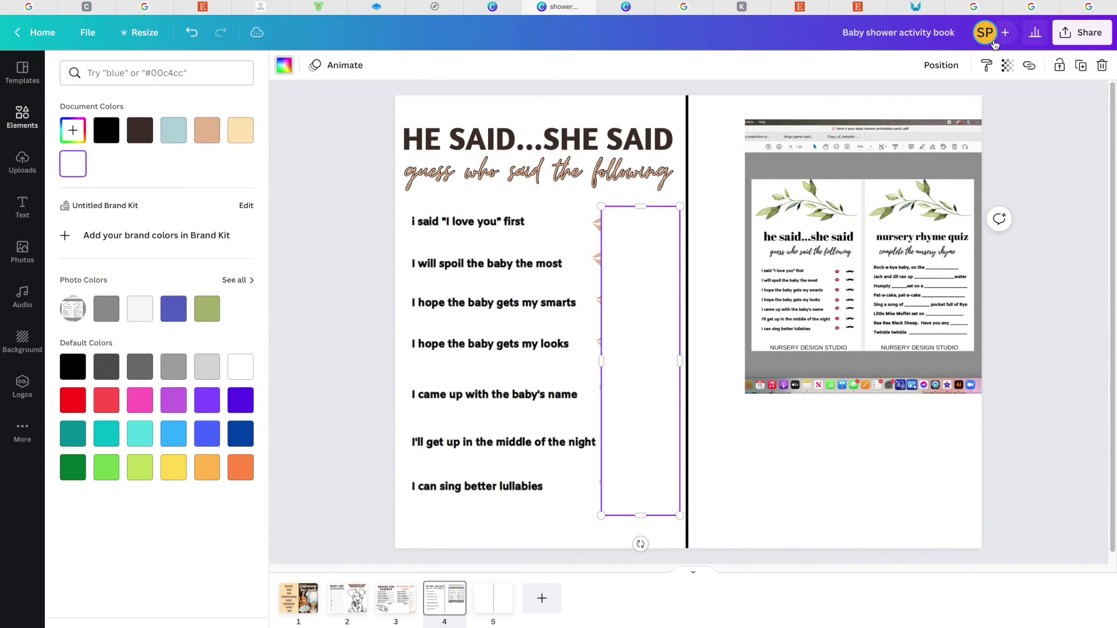
click(960, 63)
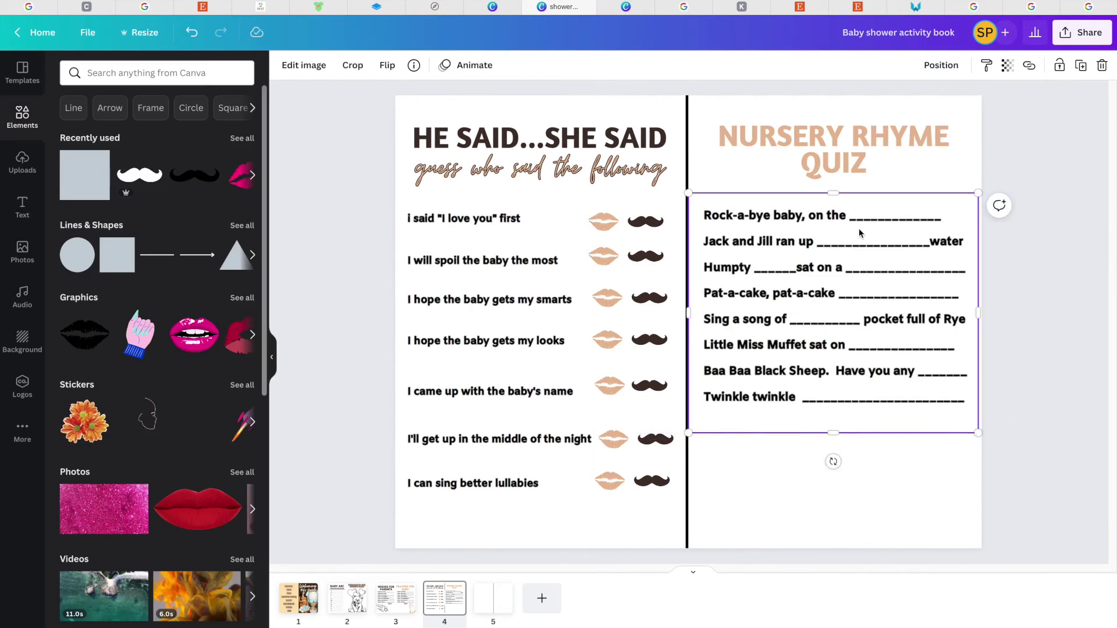
Step: Crop copies of the nursery rhyme list into separate lines and space them down the right half of page 4
drag(873, 407, 789, 323)
drag(729, 295, 727, 289)
drag(851, 426, 809, 443)
click(808, 474)
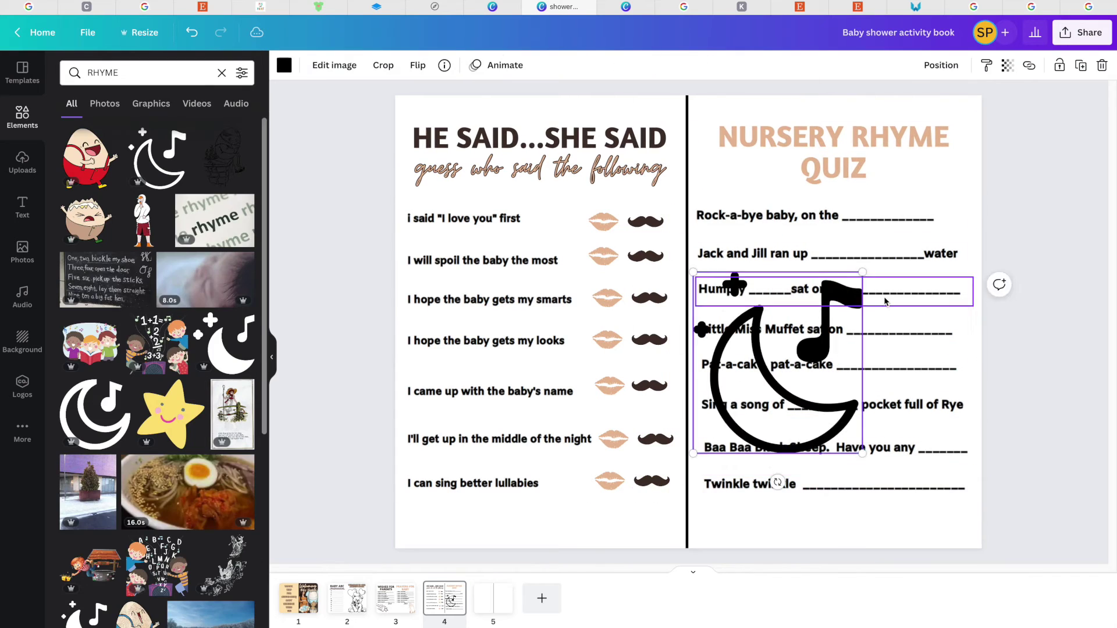
Step: Shrink the moon-and-music-note graphic into page 4's lower-right corner and colour it dark brown
drag(802, 378, 930, 541)
click(283, 65)
click(139, 130)
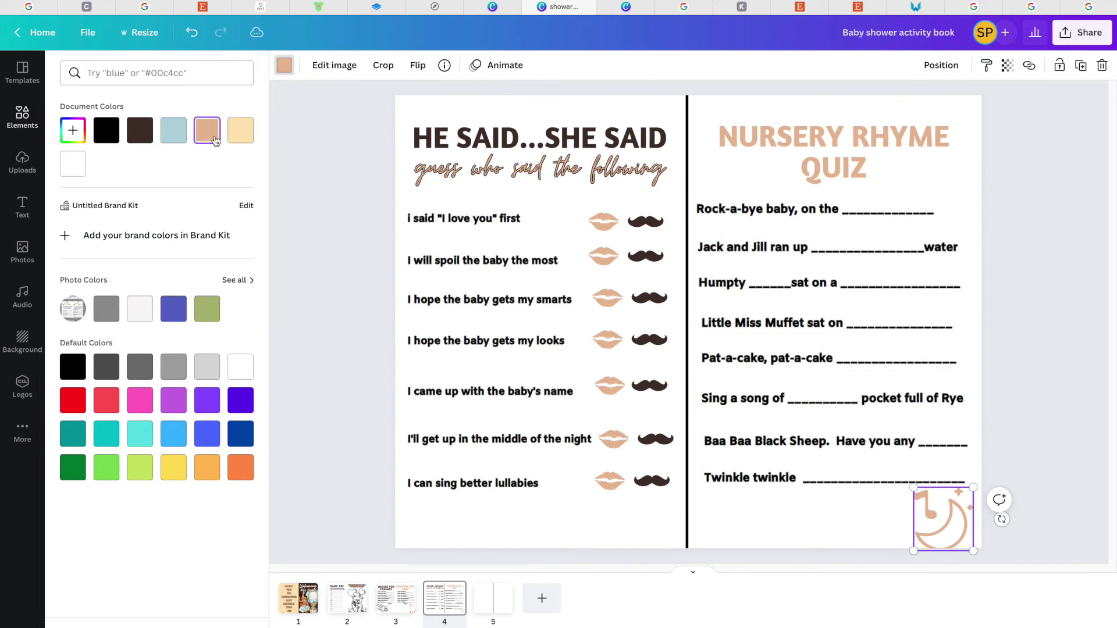
click(151, 133)
drag(915, 549, 918, 546)
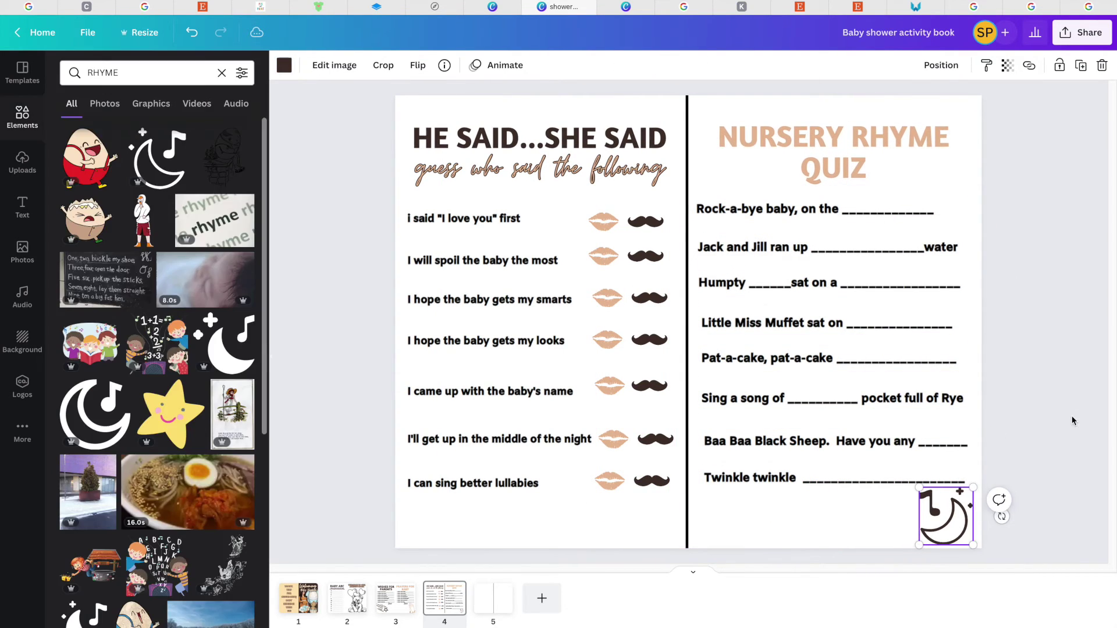
click(1073, 420)
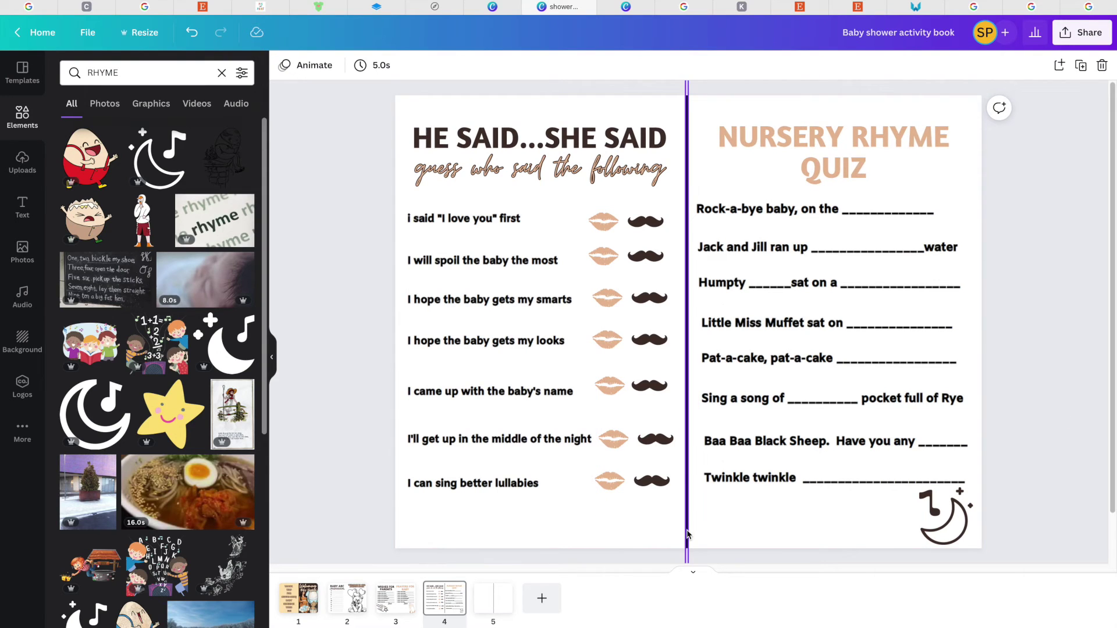
Step: Add the "Who Knows Daddy/Mommy Best" screenshot to page 5 and crop copies to the daddy and mommy question lists
click(492, 605)
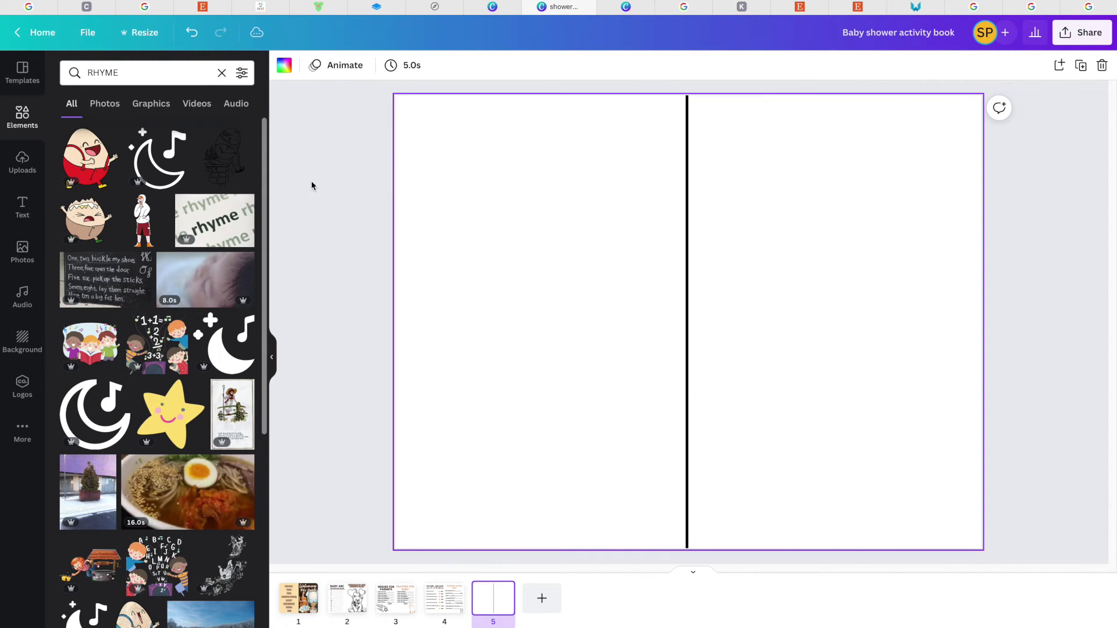
click(22, 163)
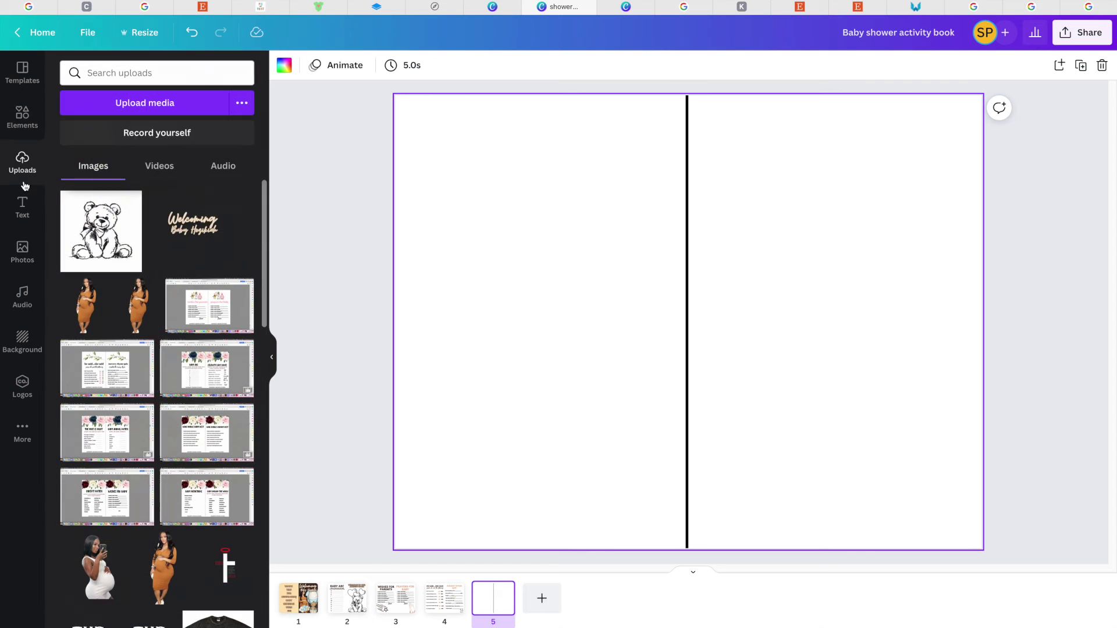
click(209, 449)
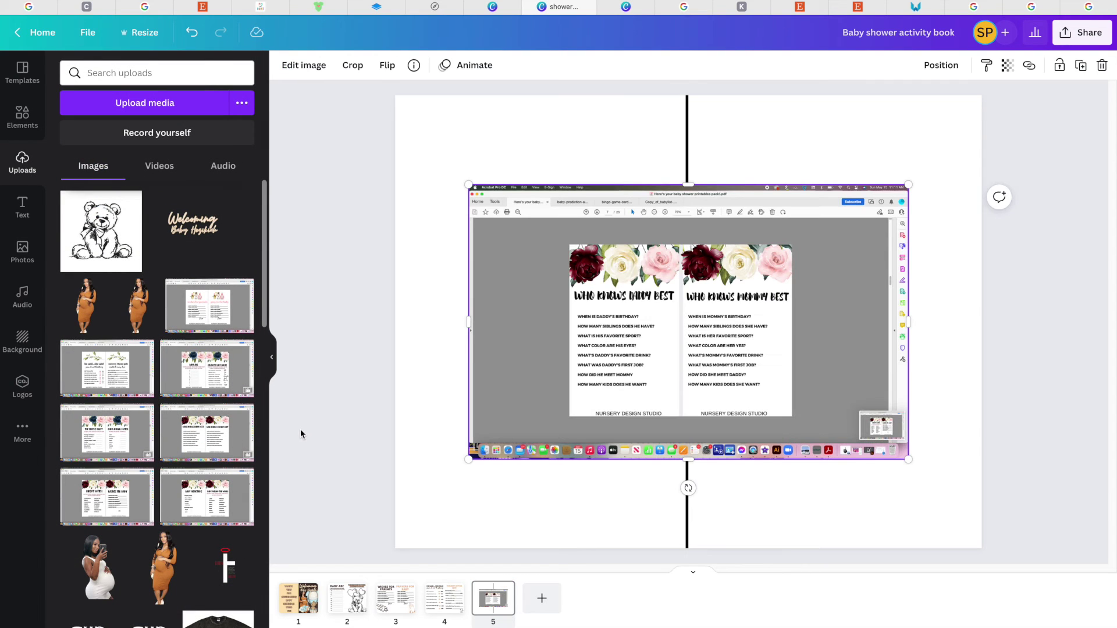
drag(551, 346, 490, 284)
drag(410, 260, 504, 278)
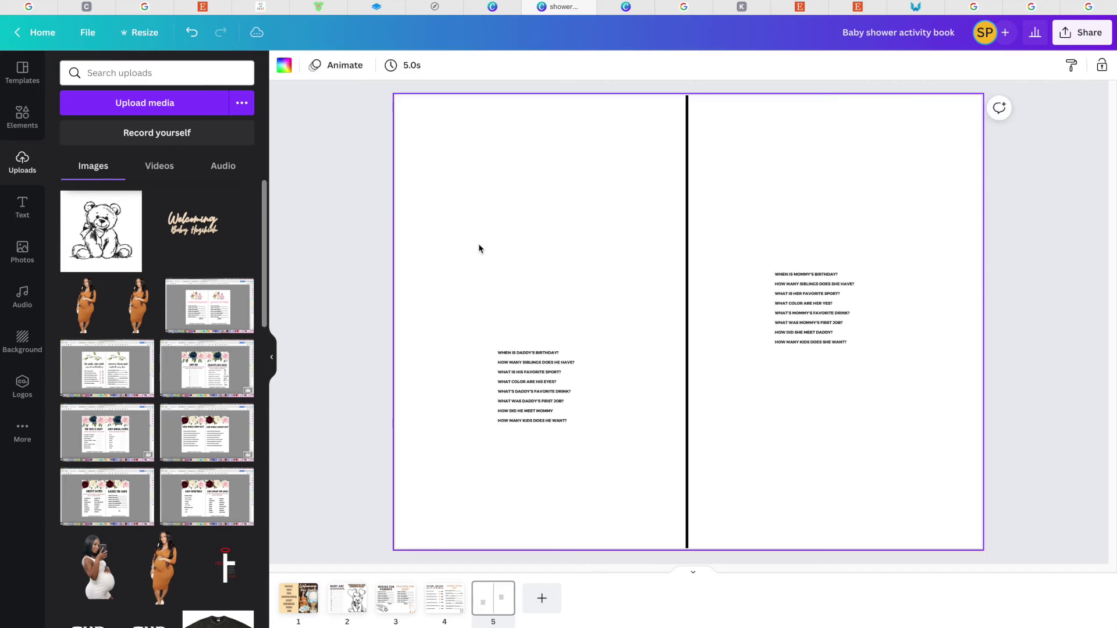
Step: Add the headings "WHO KNOW'S DADDY BEST?" and "WHO KNOW'S MOMMY BEST?" to page 5 and spread out the cropped mommy question lines
text(WHO KNOW'S DADDY BEST?)
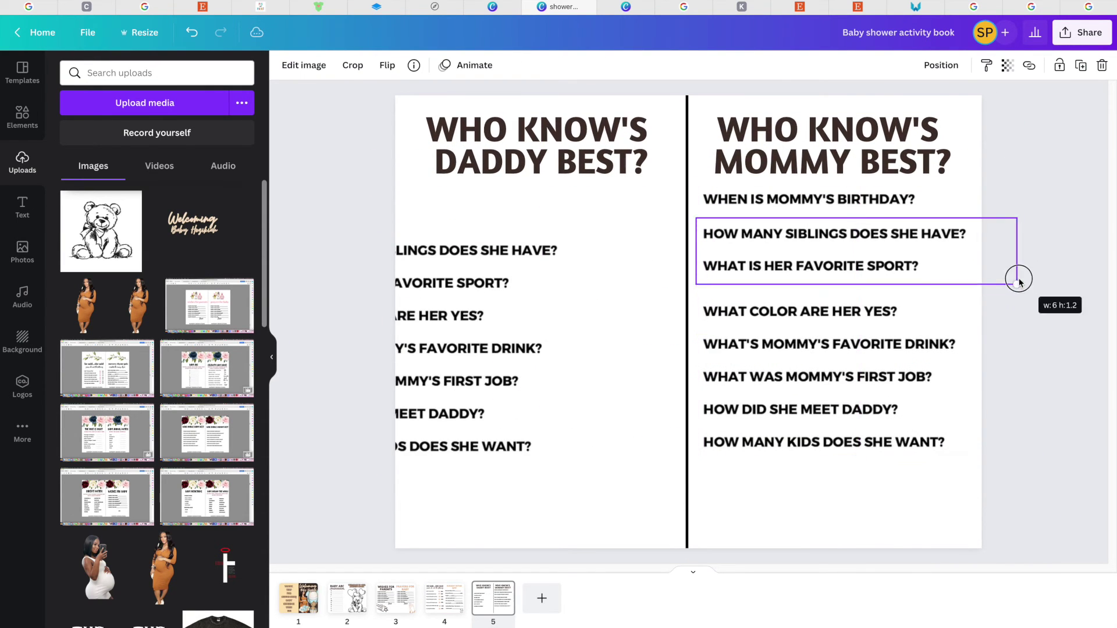
drag(849, 377, 849, 389)
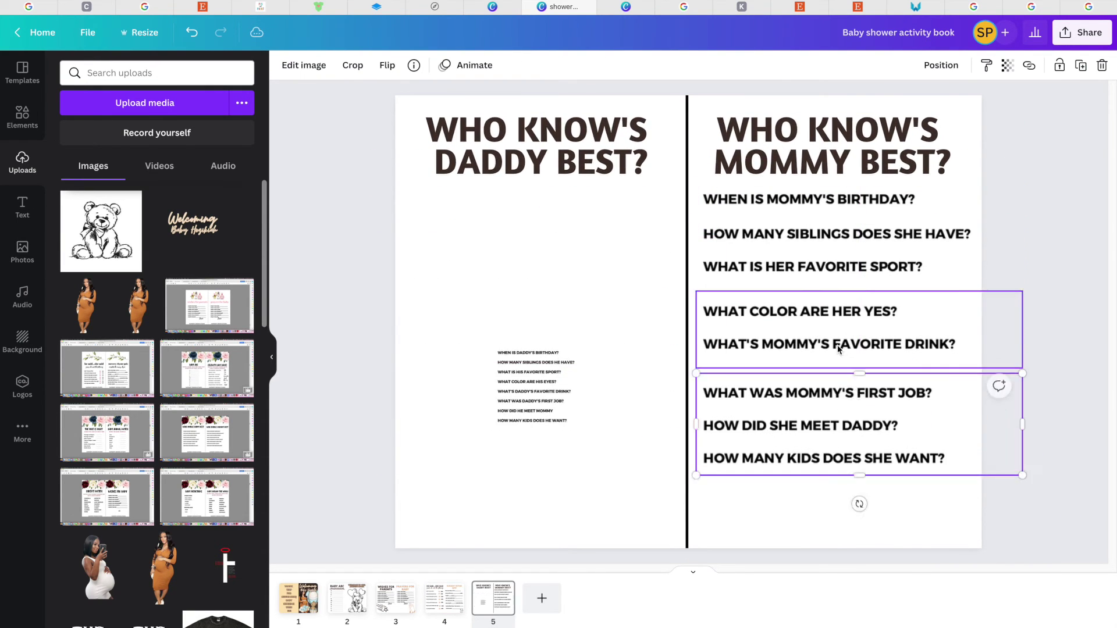
click(824, 196)
mouse_move(853, 264)
mouse_down()
mouse_move(854, 300)
mouse_move(853, 277)
mouse_up()
drag(878, 294, 867, 363)
mouse_move(859, 361)
mouse_down()
mouse_move(859, 399)
mouse_move(875, 347)
mouse_up()
drag(837, 233, 836, 242)
drag(820, 281, 820, 290)
Step: Enlarge the daddy question list on page 5, duplicate it and crop the copies toward separate question lines
drag(822, 451, 474, 388)
drag(875, 475, 863, 437)
drag(522, 381, 522, 449)
drag(527, 466, 863, 486)
drag(538, 362, 439, 236)
drag(705, 339, 670, 337)
key(super+c)
key(super+v)
drag(538, 491, 540, 218)
key(c)
drag(577, 241, 577, 274)
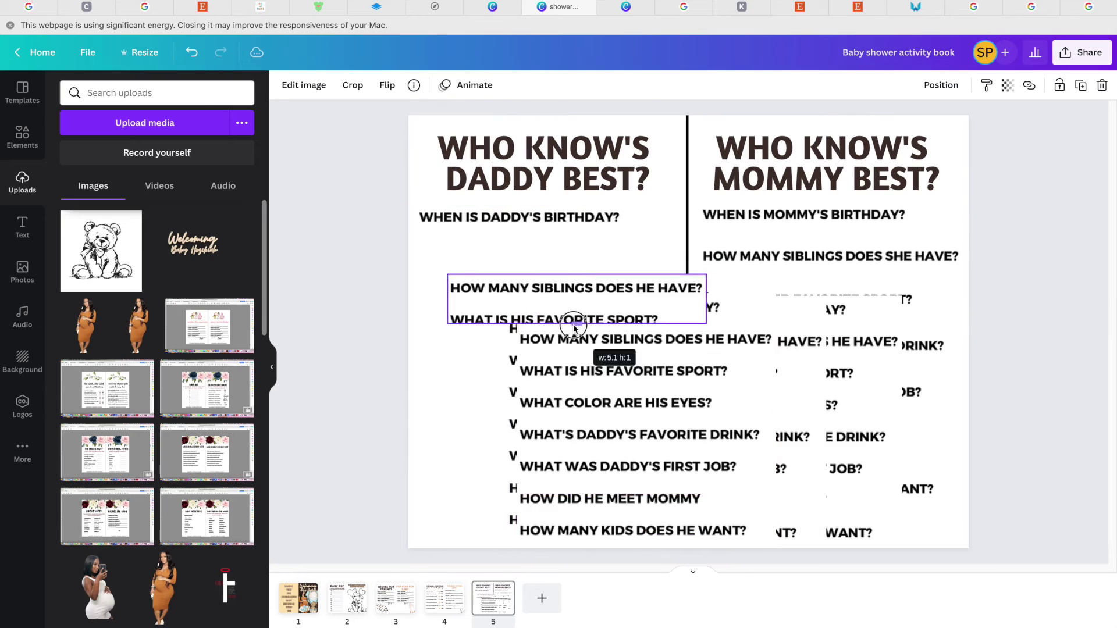
drag(577, 494, 577, 305)
Step: Arrange the cropped daddy questions in order, evenly spaced under the "WHO KNOW'S DADDY BEST?" heading
drag(577, 286, 546, 253)
drag(582, 372, 488, 295)
drag(699, 407, 549, 338)
drag(786, 496, 541, 370)
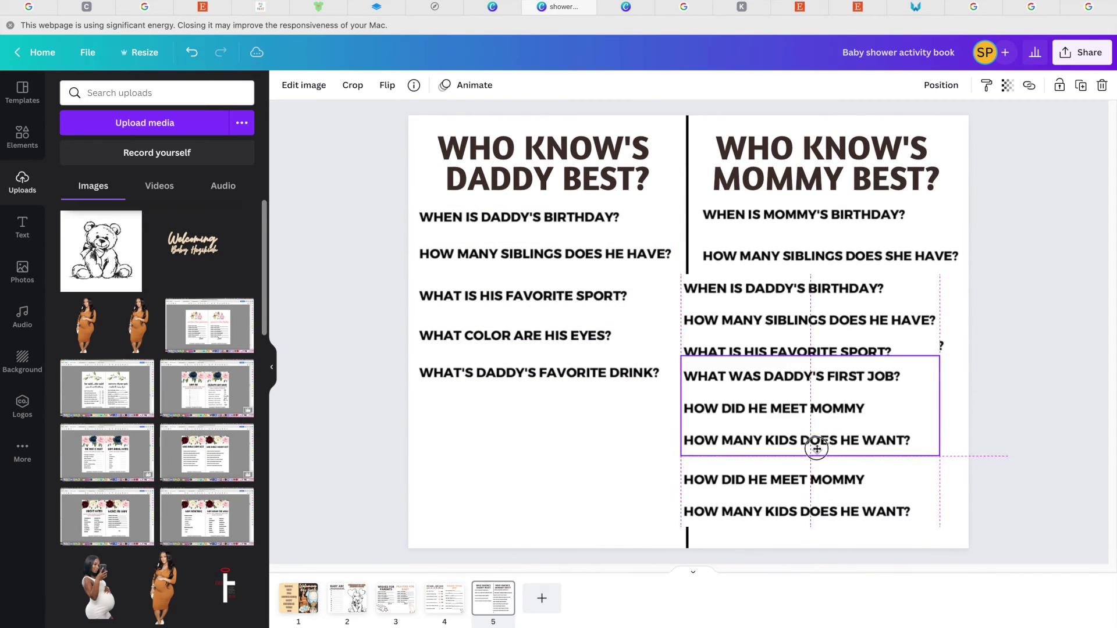
drag(791, 412, 541, 417)
drag(739, 488, 512, 456)
drag(689, 515, 1023, 208)
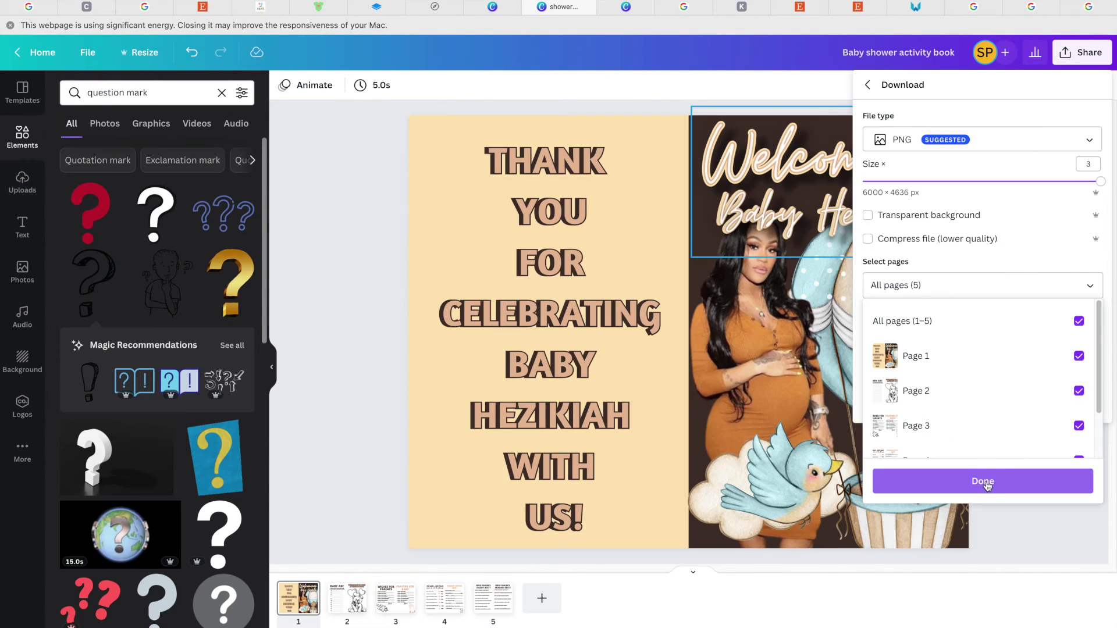
Step: Download all five pages as PNG files at size 3
click(981, 480)
click(983, 401)
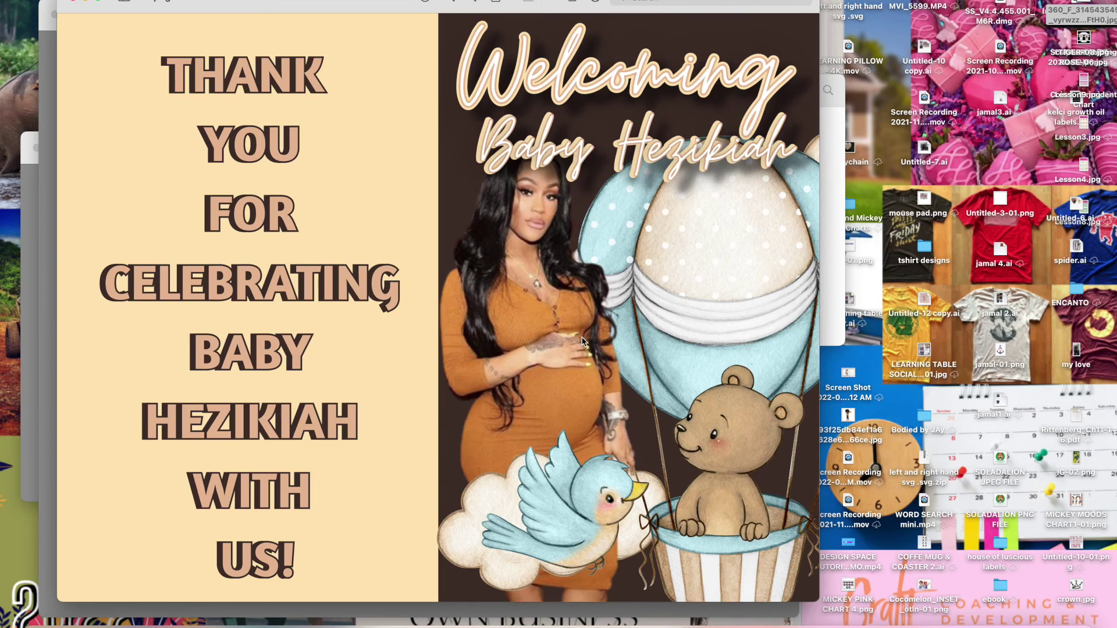
Step: In Preview, set the cover image to print on US Letter Borderless with the paper type Photo Glossy Paper
key(super+p)
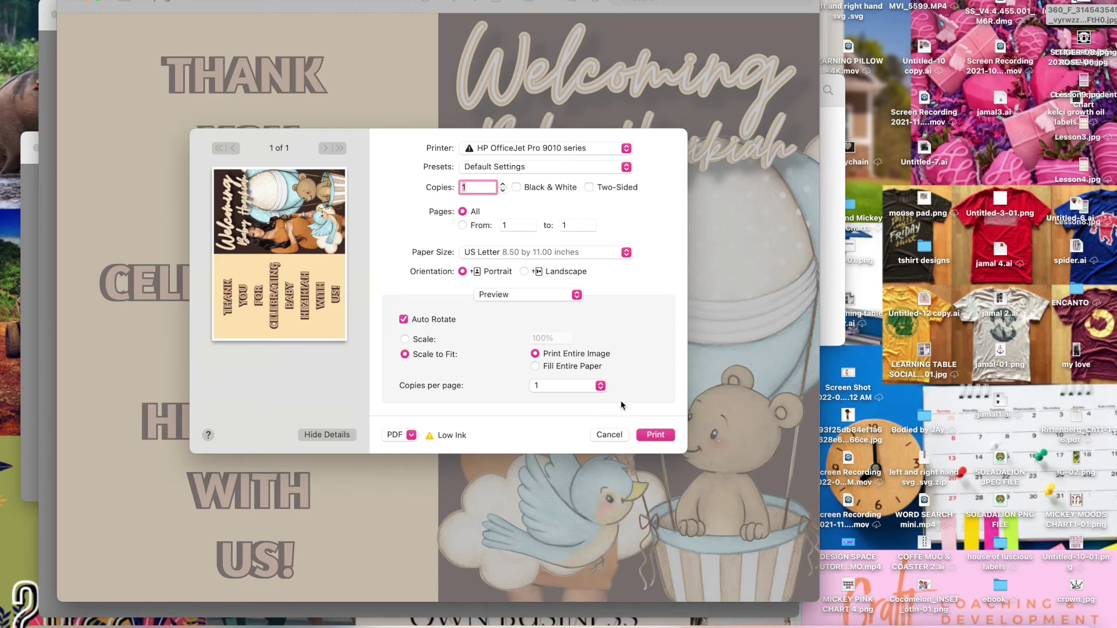
click(550, 251)
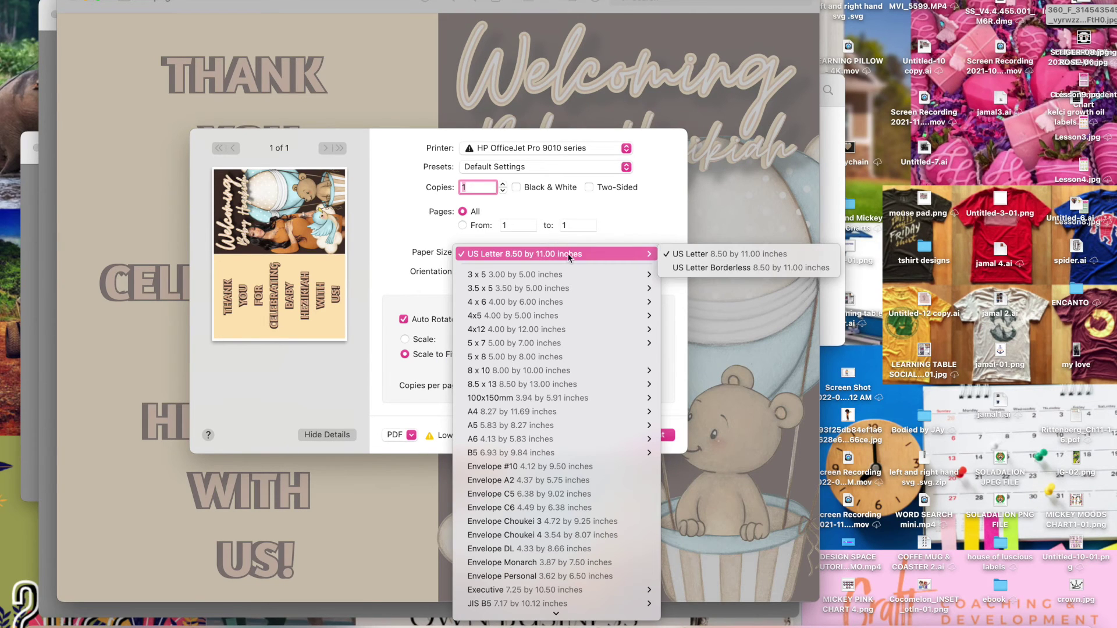
click(669, 269)
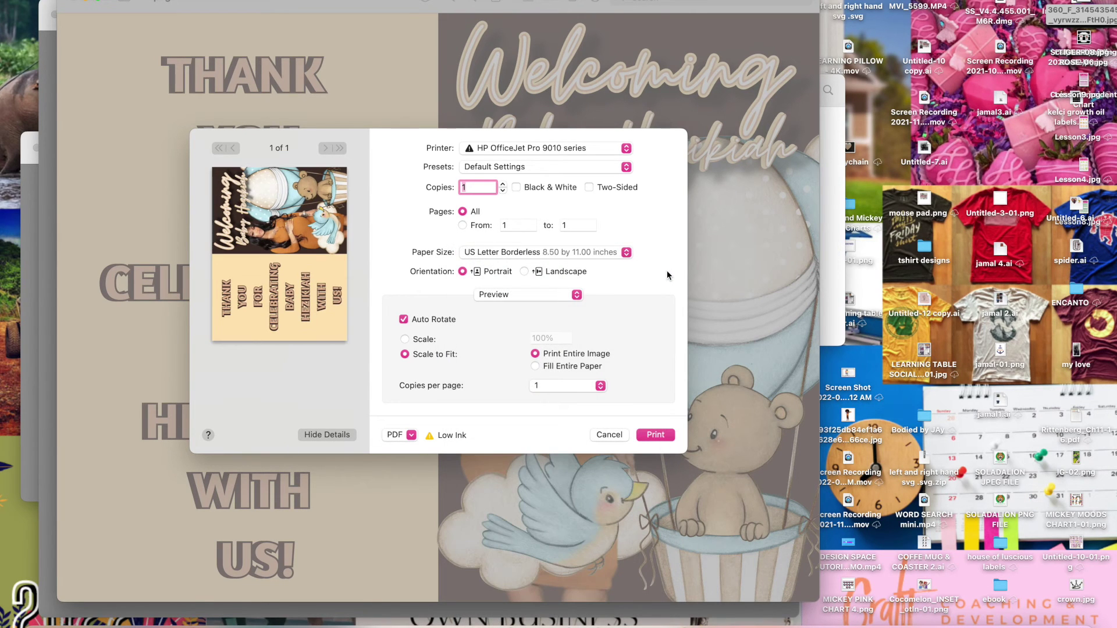
click(553, 295)
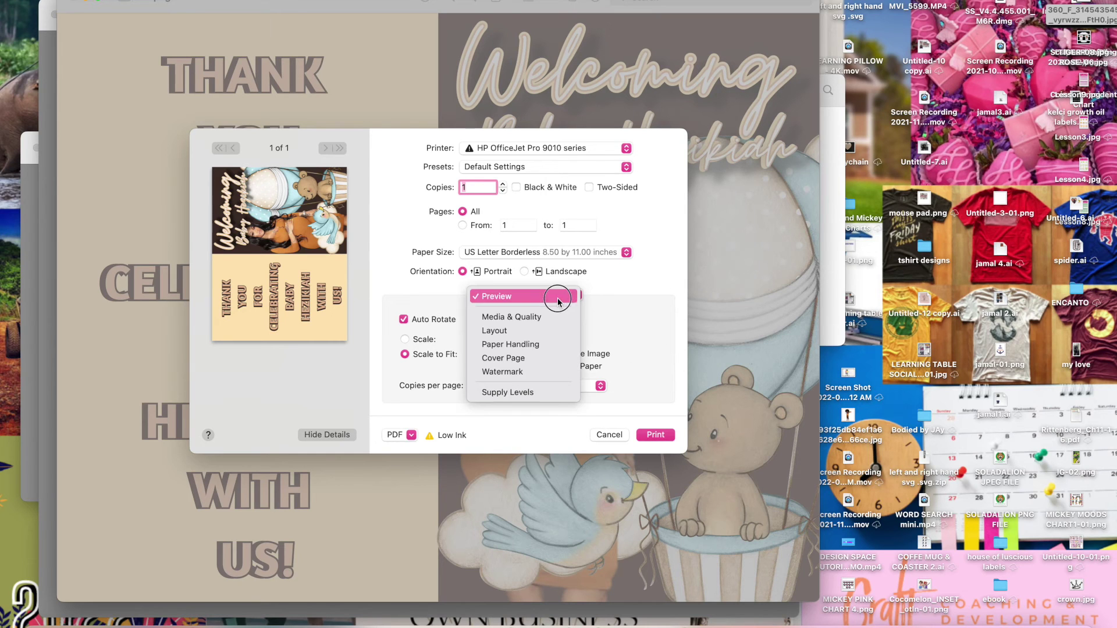
click(553, 316)
click(560, 342)
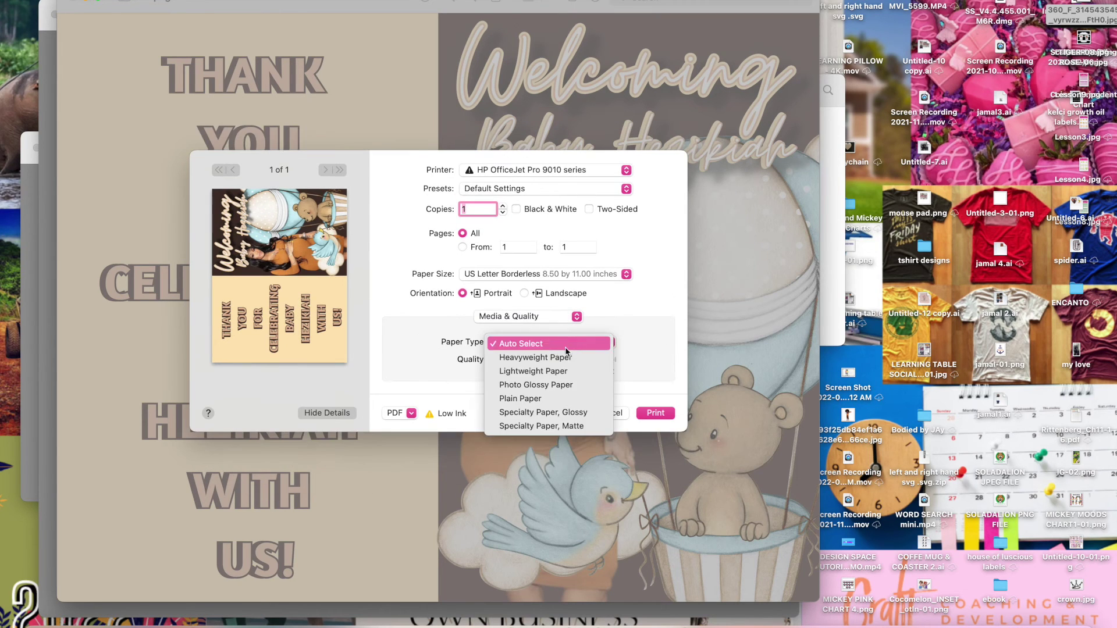
click(561, 385)
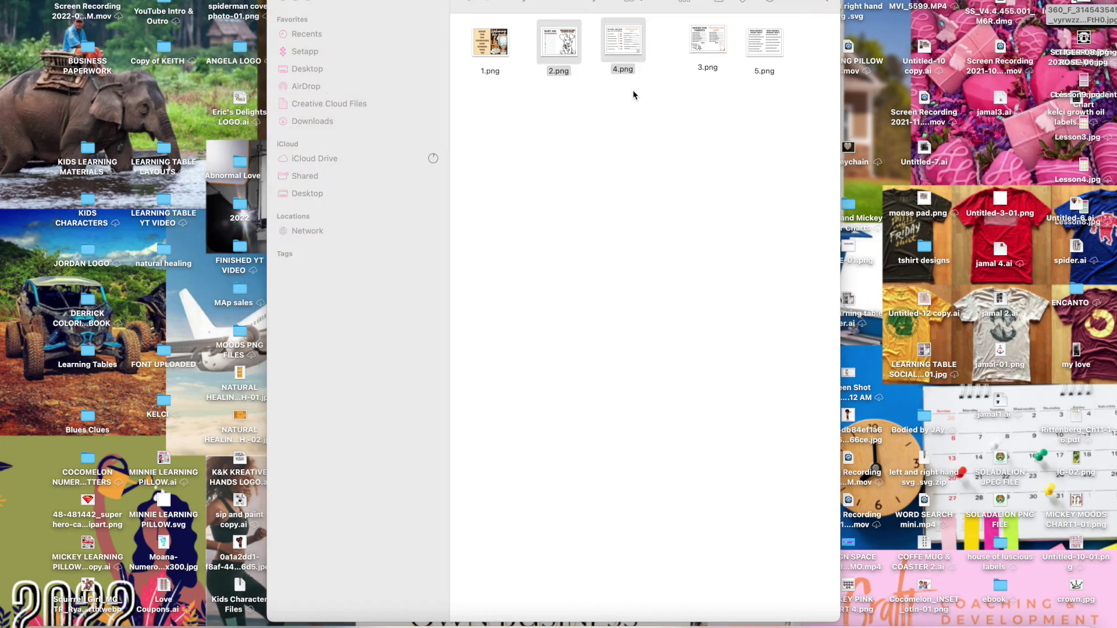
Step: Open 3.png and 5.png together in Preview and start a two-sided print job for them
super+click(568, 47)
key(super+o)
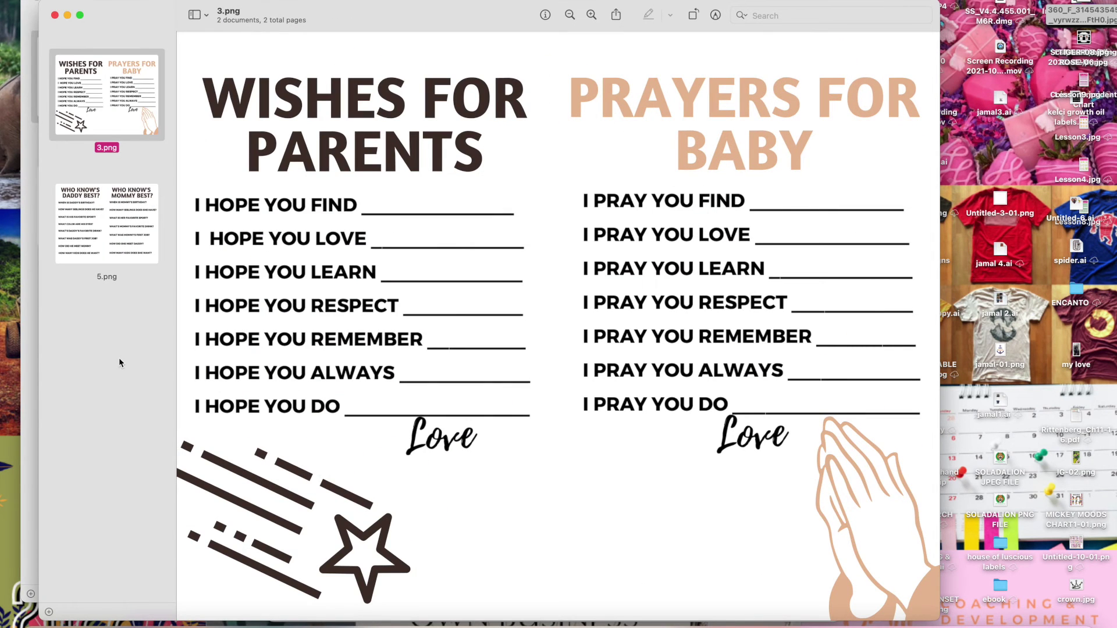
key(super+p)
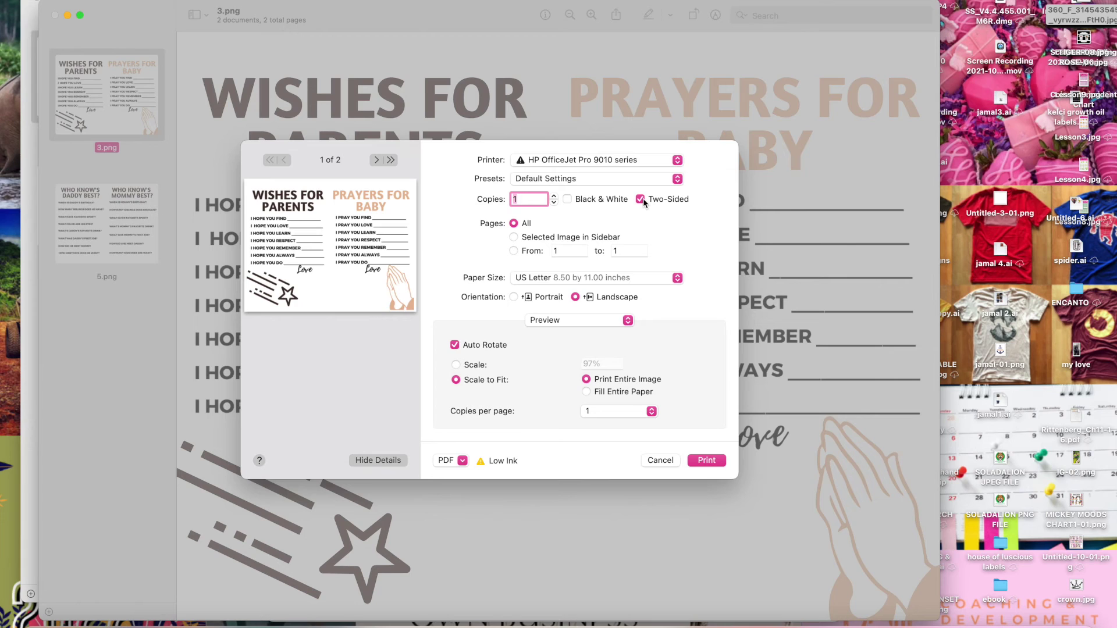
Step: Set the print job's paper type to Specialty Paper, Glossy in the media and quality options
click(576, 324)
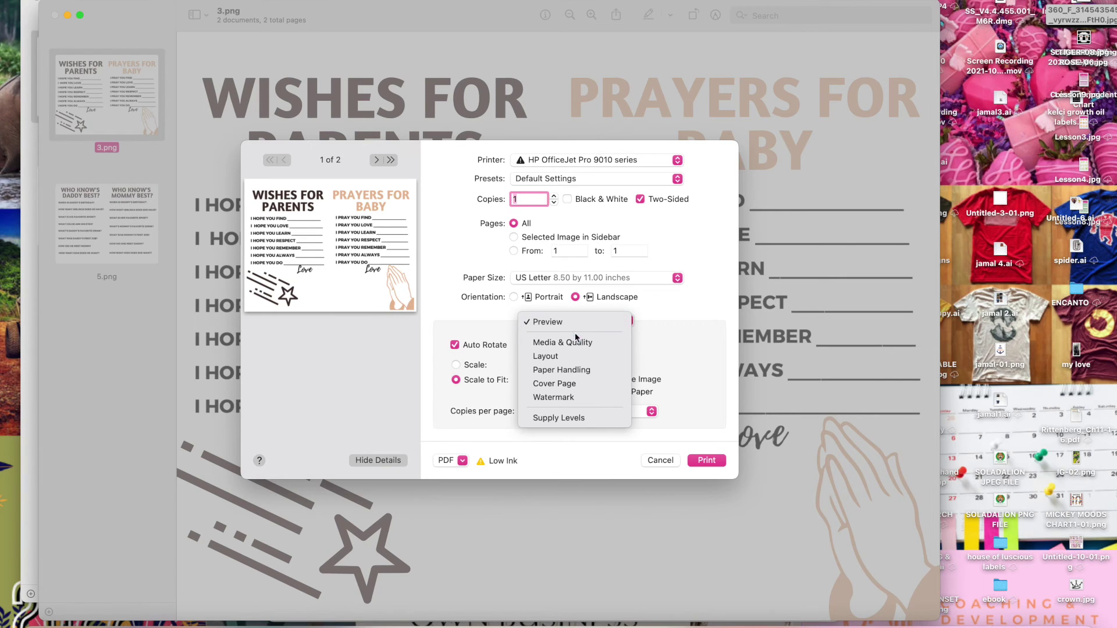
click(576, 343)
click(644, 367)
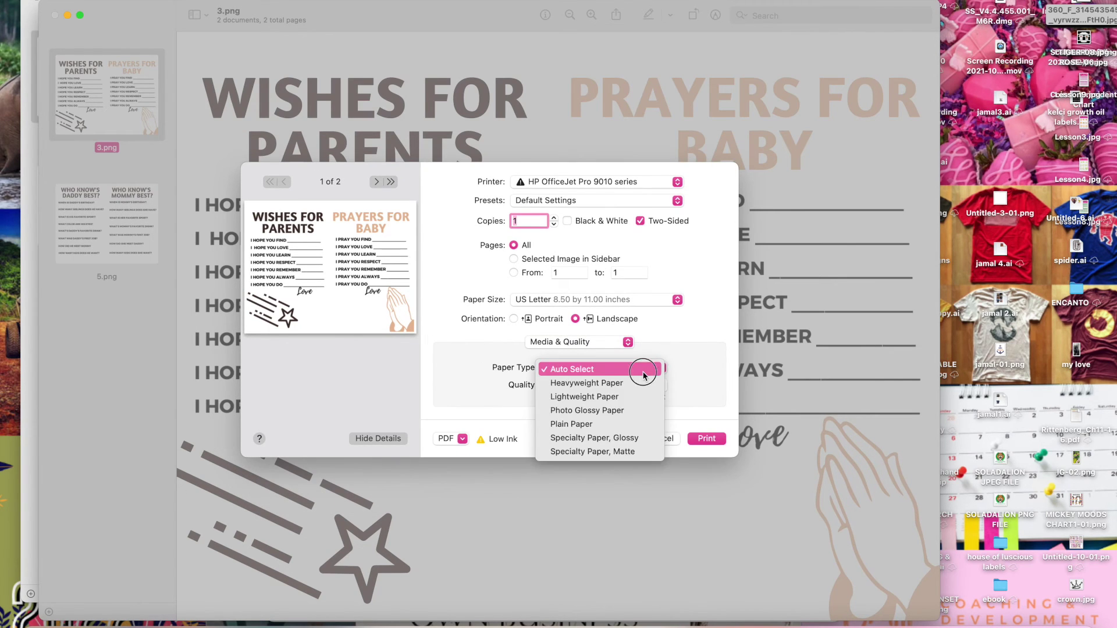
click(618, 431)
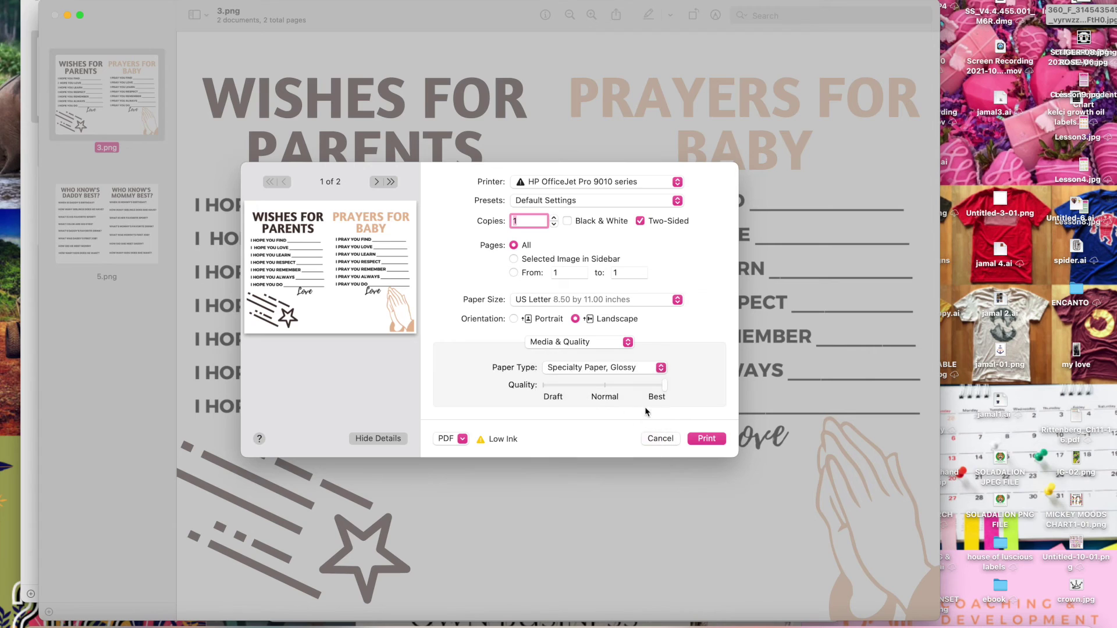
Step: Set the two-sided layout to Short-Edge binding and print the two pages
click(620, 347)
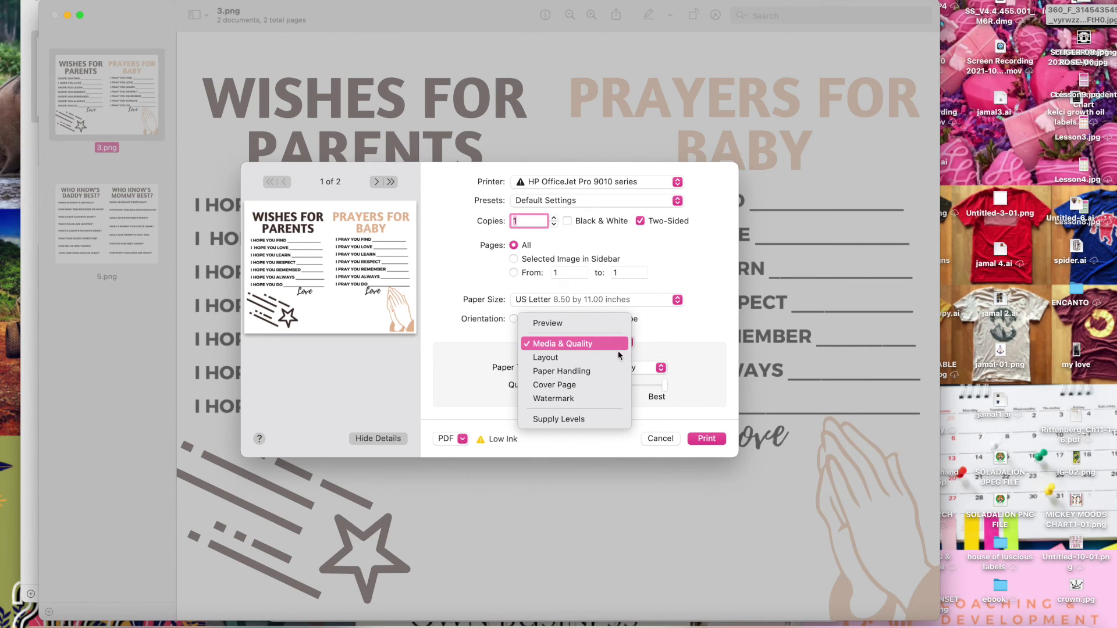
click(618, 358)
click(628, 400)
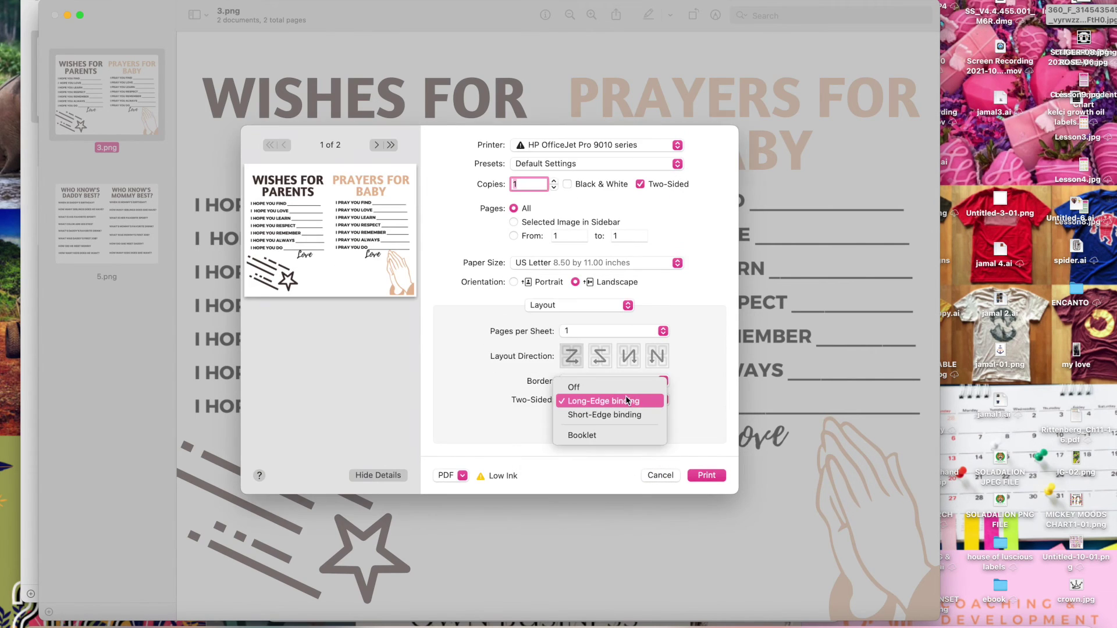
click(605, 414)
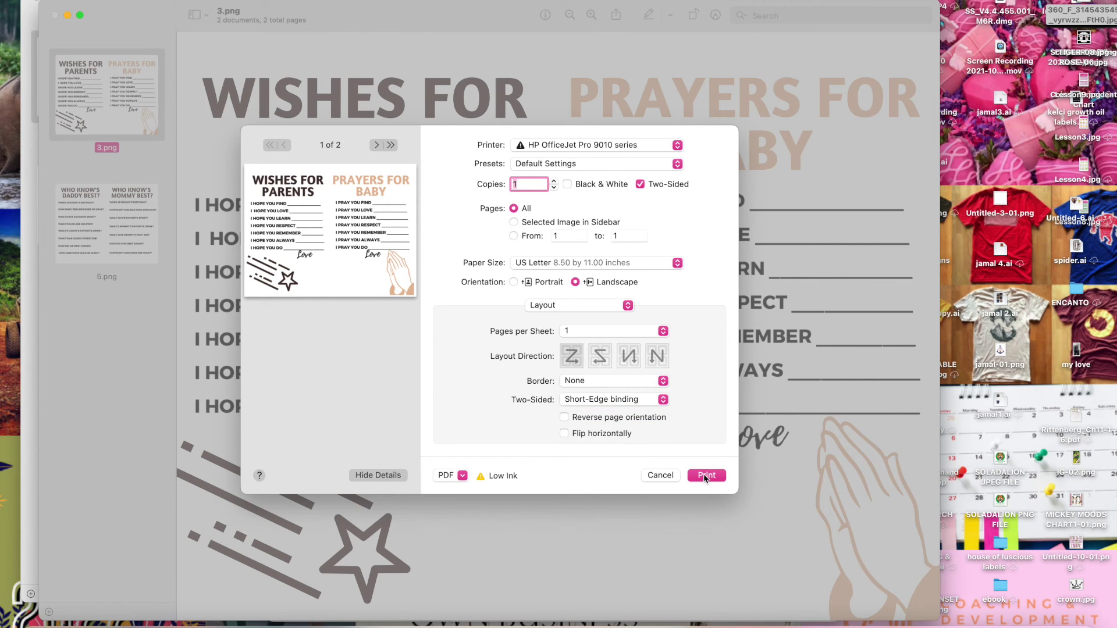
click(705, 475)
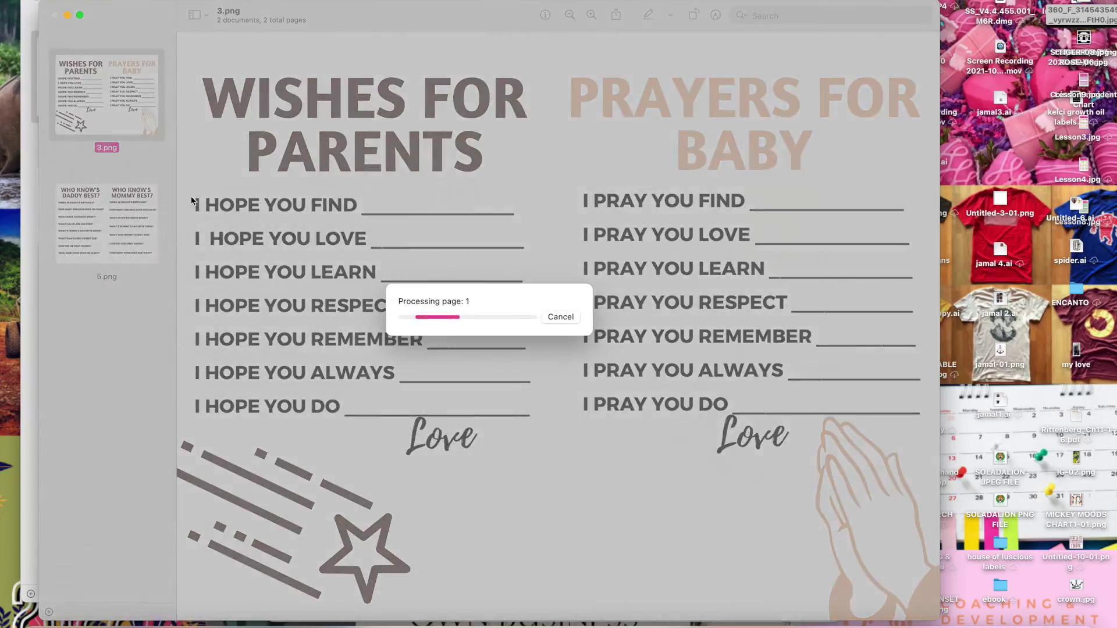